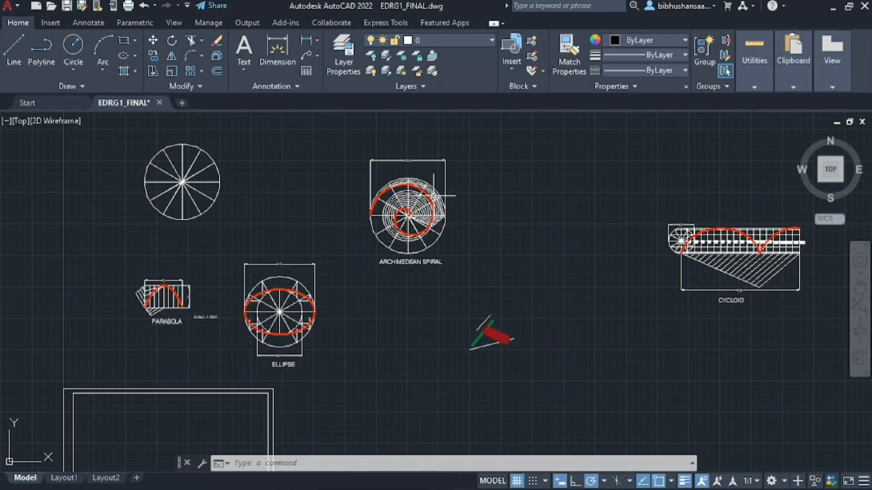
# Switch from model space to the Layout2 sheet with its title block
pyautogui.scroll(-2, 249, 307)
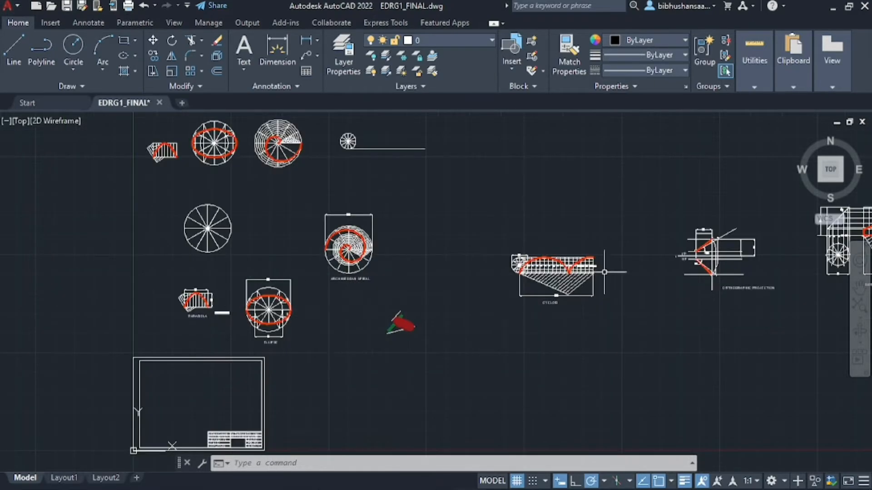
pyautogui.scroll(4, 610, 273)
pyautogui.scroll(-4, 226, 288)
pyautogui.scroll(4, 568, 252)
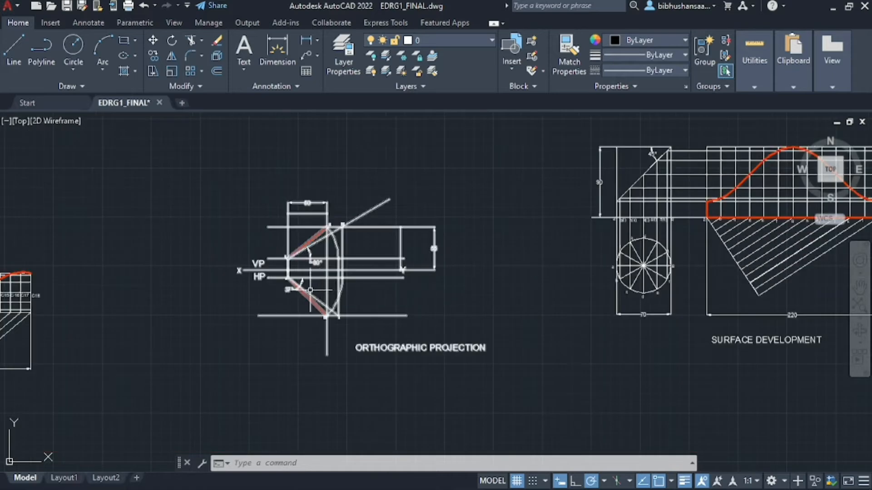
pyautogui.scroll(-3, 318, 288)
pyautogui.scroll(3, 555, 268)
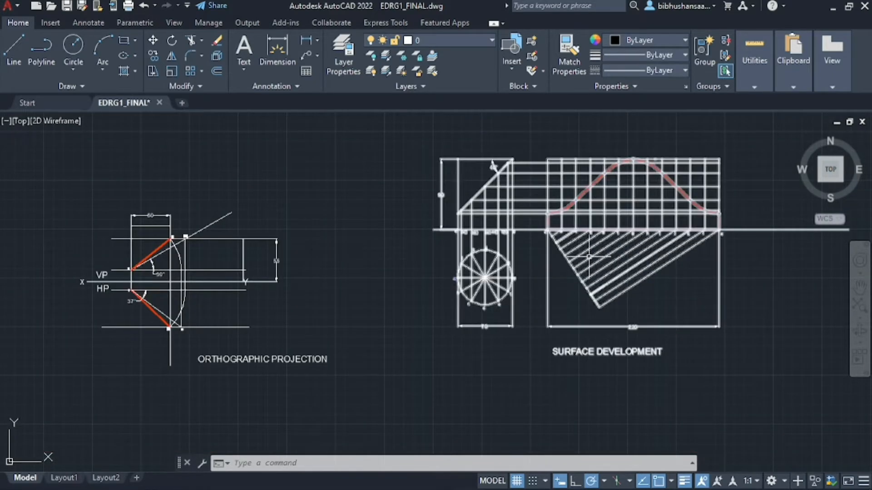
pyautogui.scroll(-2, 589, 257)
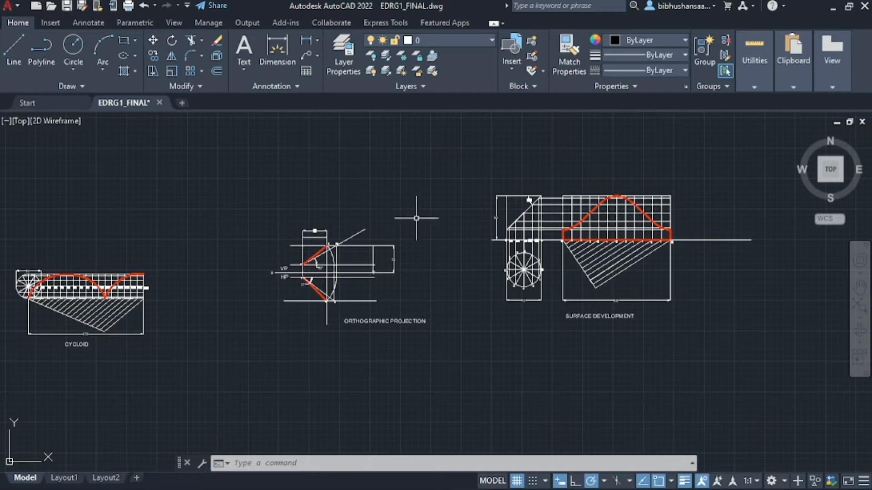
pyautogui.scroll(-5, 470, 198)
pyautogui.scroll(4, 74, 250)
pyautogui.scroll(-4, 229, 293)
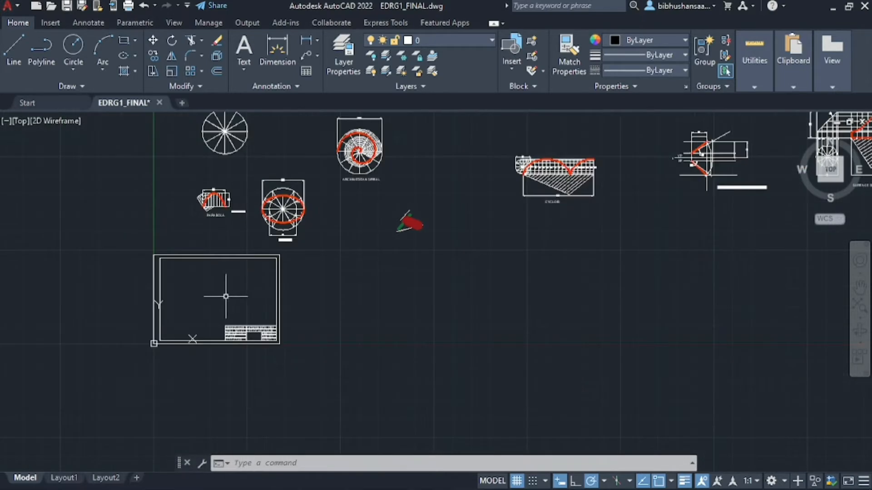
pyautogui.scroll(4, 218, 290)
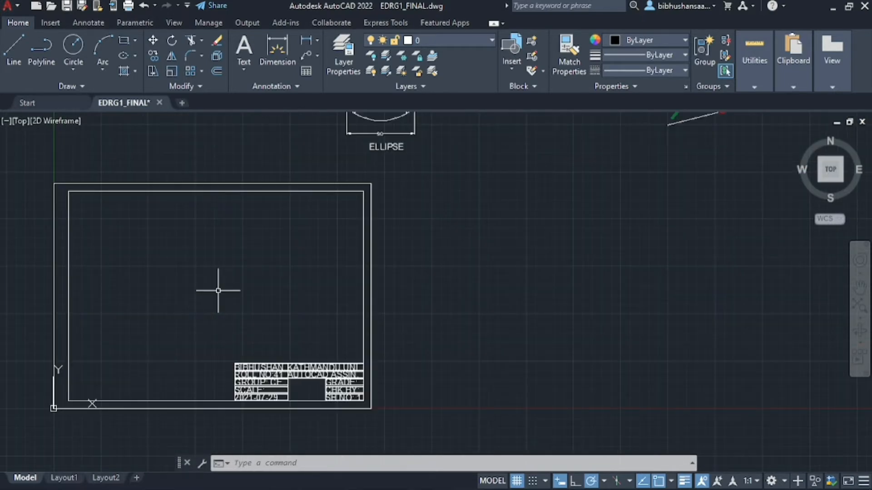
pyautogui.click(96, 479)
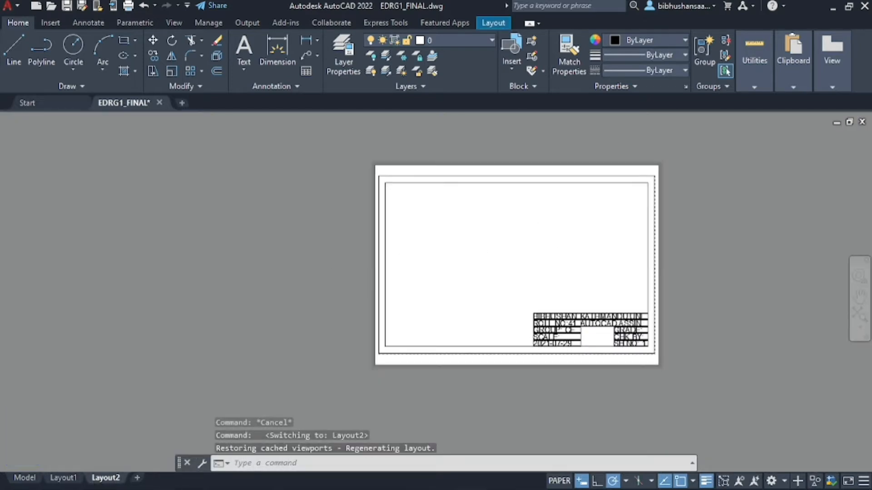
# Zoom to fit the Layout2 sheet and bring up the Layout viewport tools
pyautogui.scroll(2, 520, 278)
pyautogui.scroll(-2, 389, 241)
pyautogui.scroll(2, 403, 315)
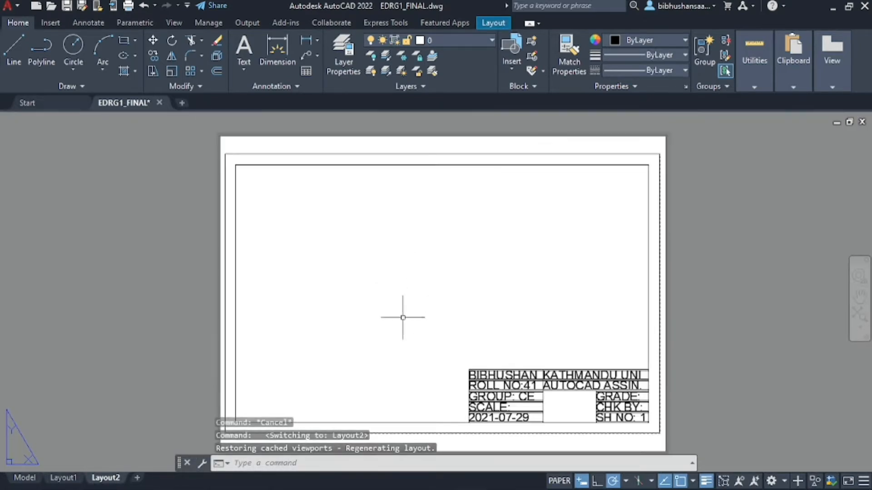
pyautogui.scroll(-2, 383, 282)
pyautogui.scroll(2, 400, 311)
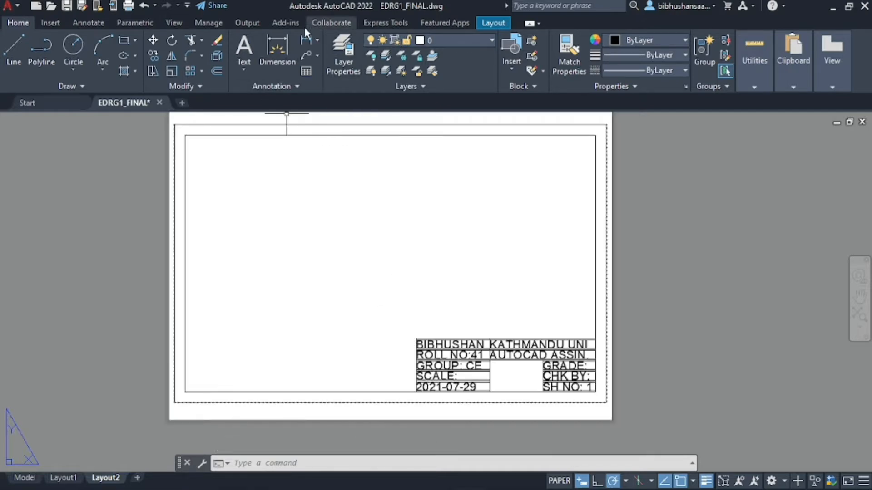
pyautogui.click(495, 24)
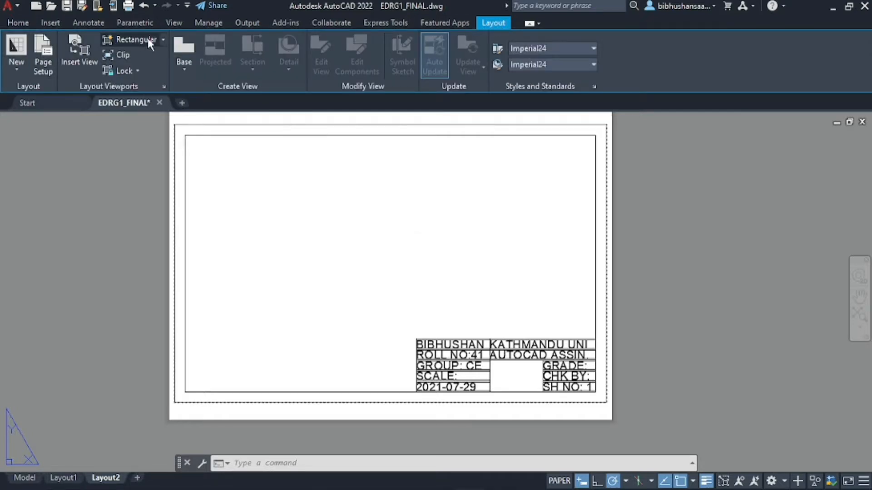
# Create a small rectangular viewport from two corners near the sheet's top-left
pyautogui.click(135, 40)
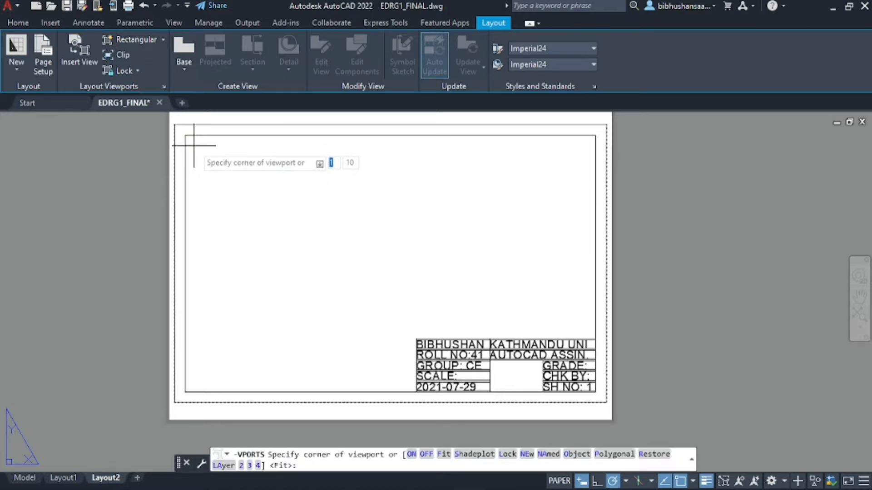
pyautogui.click(194, 145)
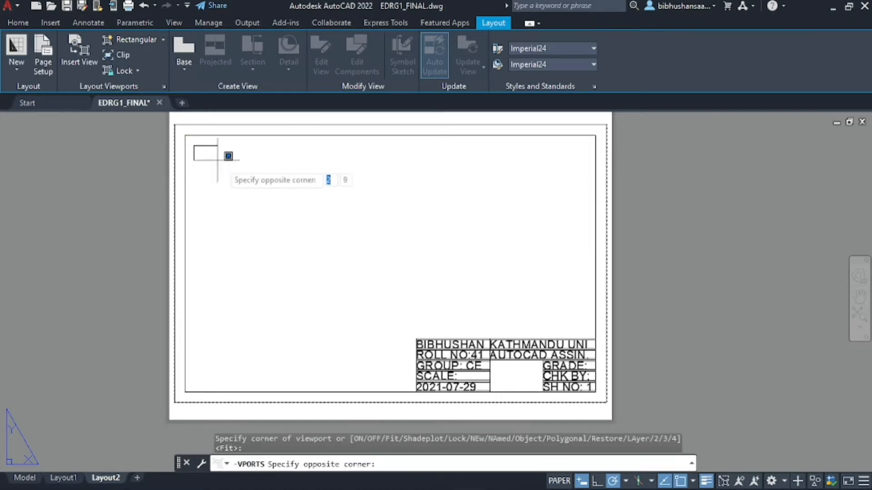
pyautogui.click(260, 185)
pyautogui.scroll(2, 181, 141)
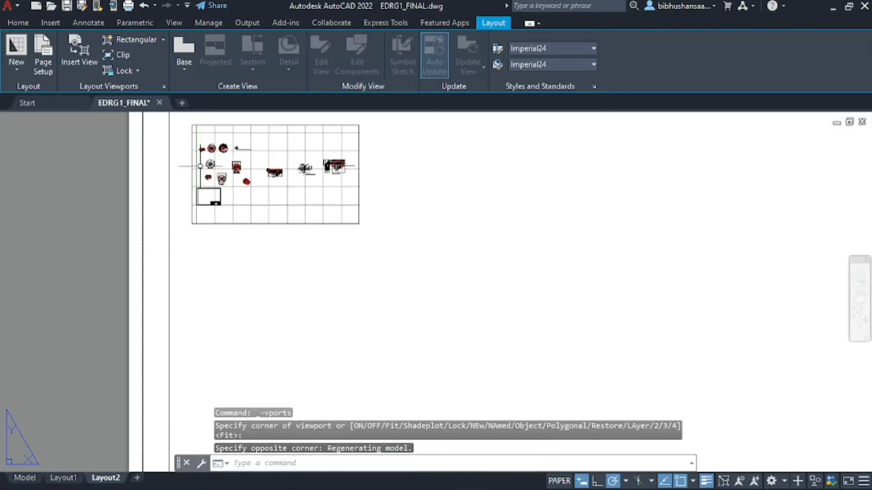
# Zoom the viewport onto the green line and thick red line, then return to paper space
pyautogui.scroll(-1, 286, 325)
pyautogui.scroll(1, 259, 240)
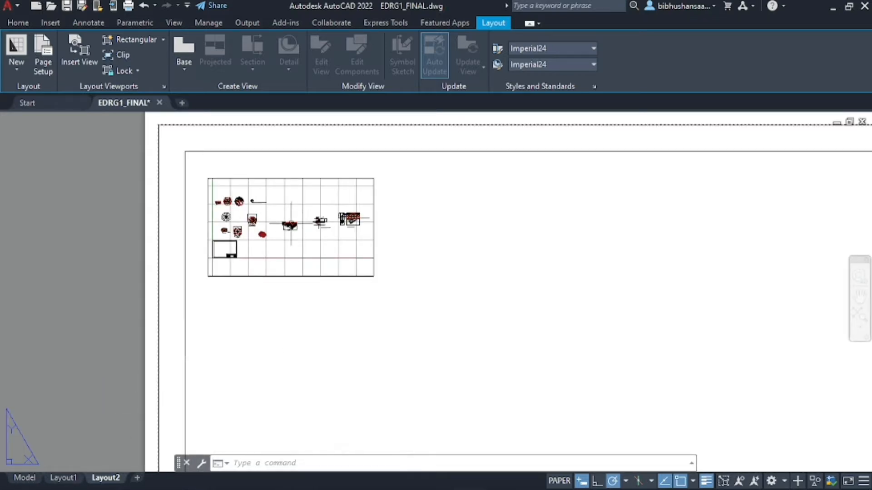
pyautogui.doubleClick(274, 224)
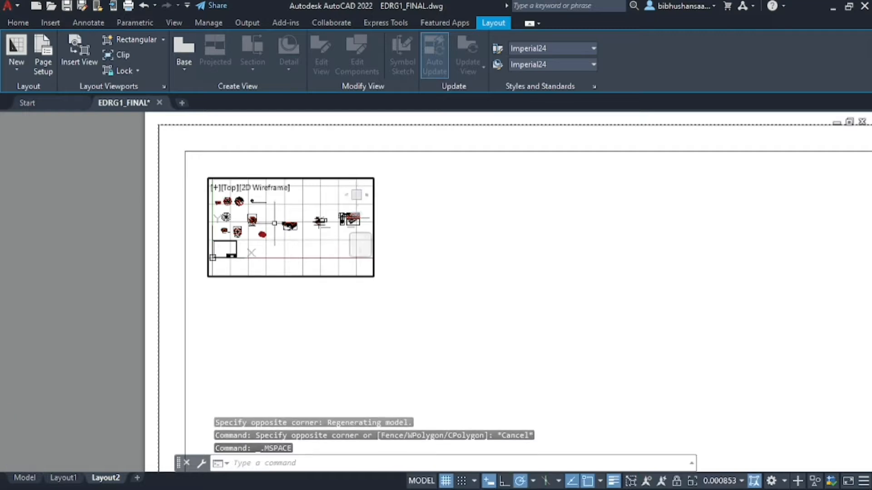
pyautogui.scroll(-1, 314, 239)
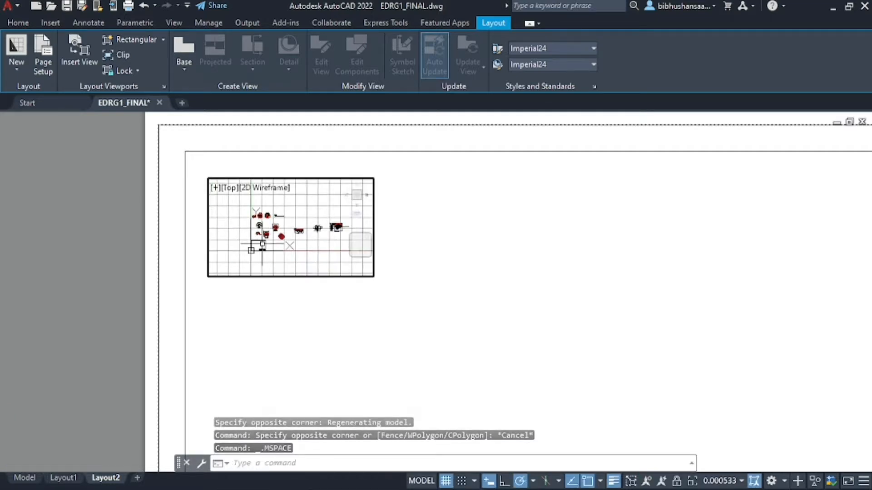
pyautogui.scroll(1, 259, 223)
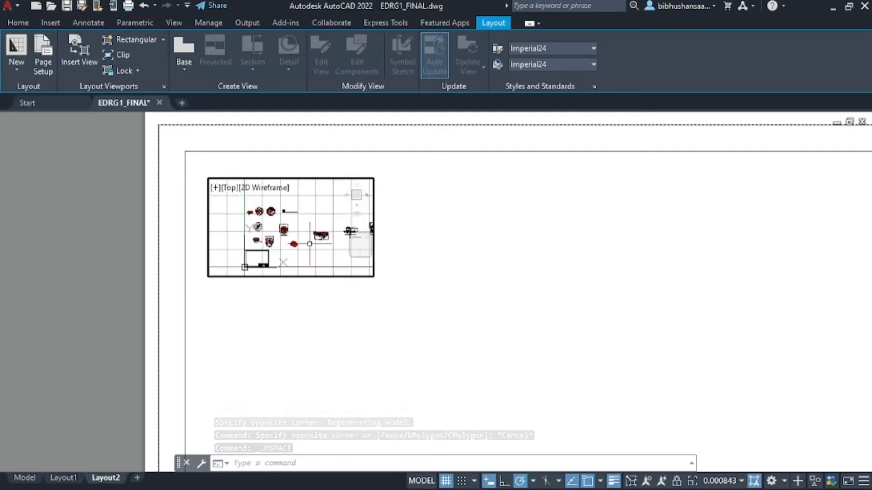
pyautogui.scroll(5, 302, 243)
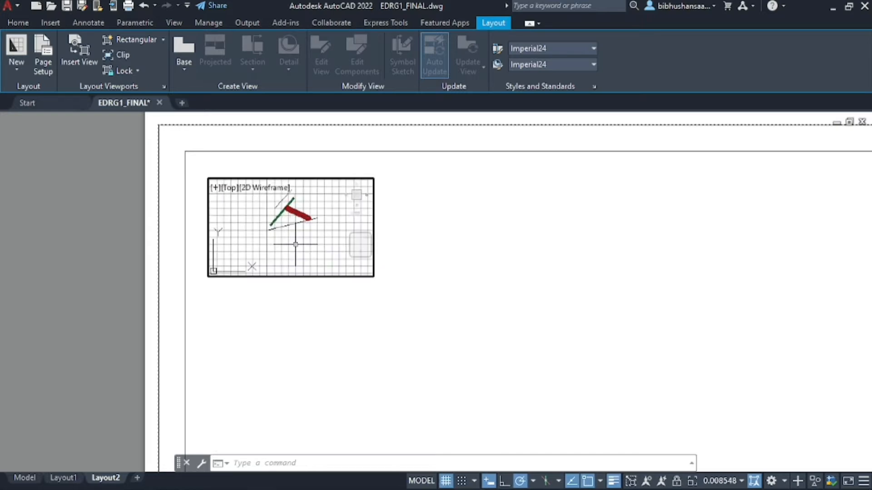
pyautogui.scroll(-1, 291, 227)
pyautogui.scroll(3, 288, 218)
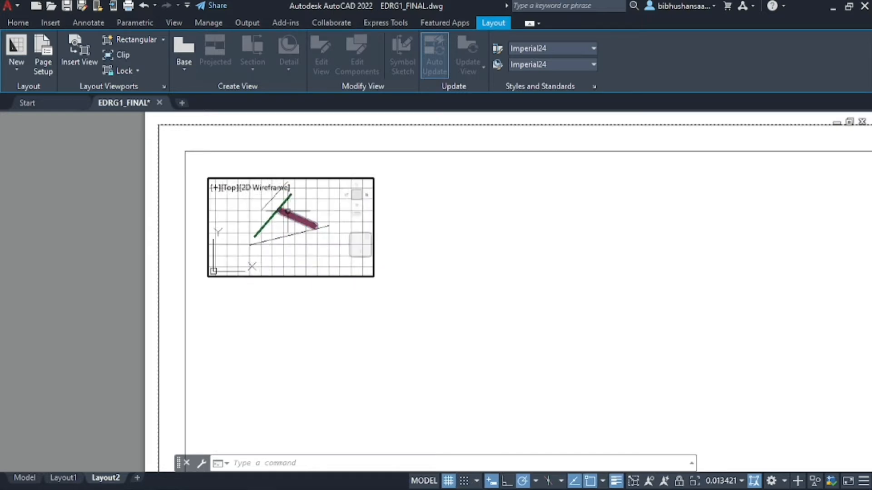
pyautogui.scroll(1, 288, 211)
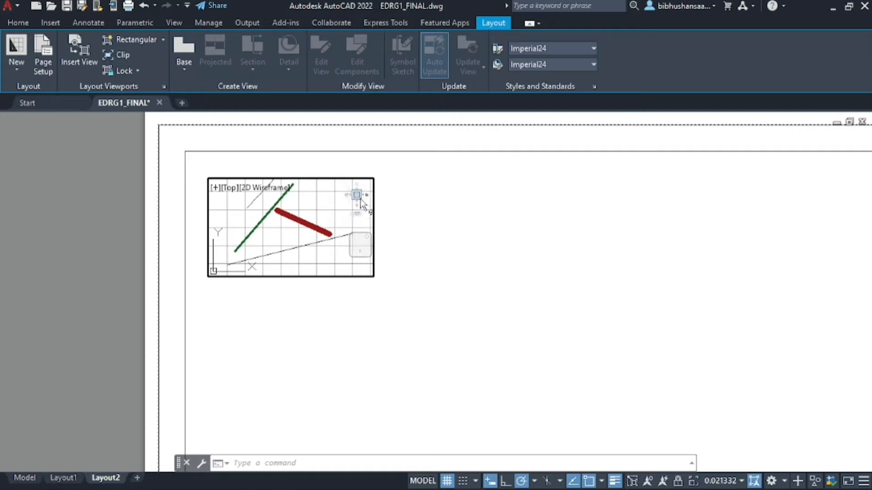
pyautogui.scroll(-1, 278, 227)
pyautogui.scroll(1, 286, 223)
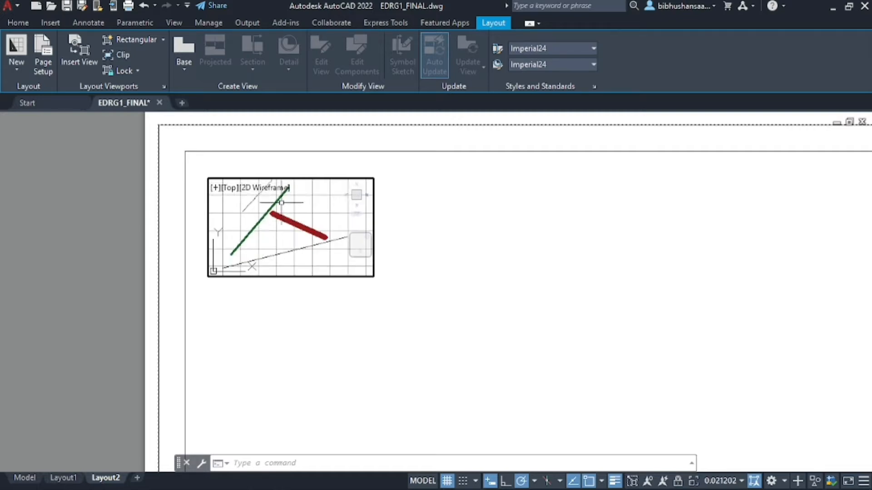
pyautogui.scroll(-1, 282, 237)
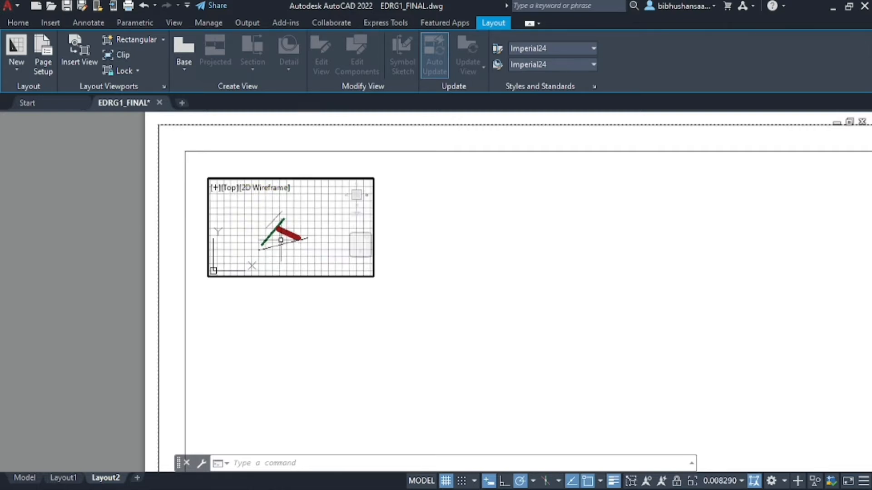
pyautogui.scroll(1, 286, 230)
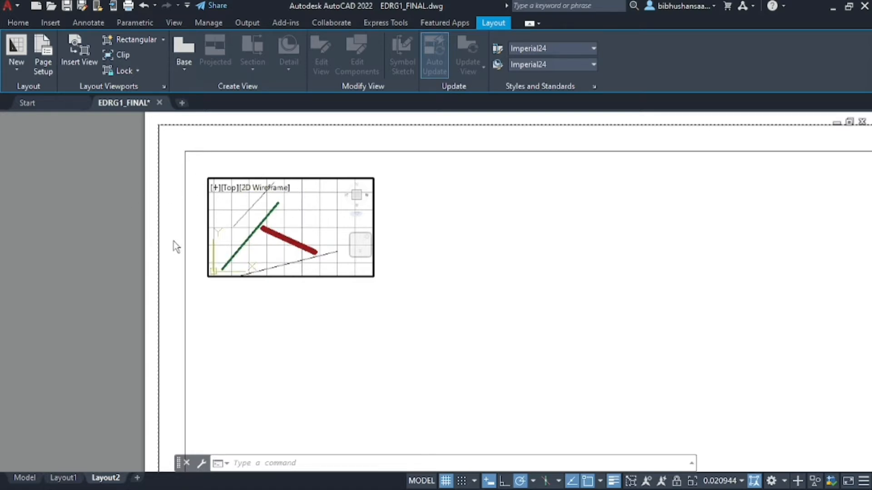
pyautogui.doubleClick(87, 201)
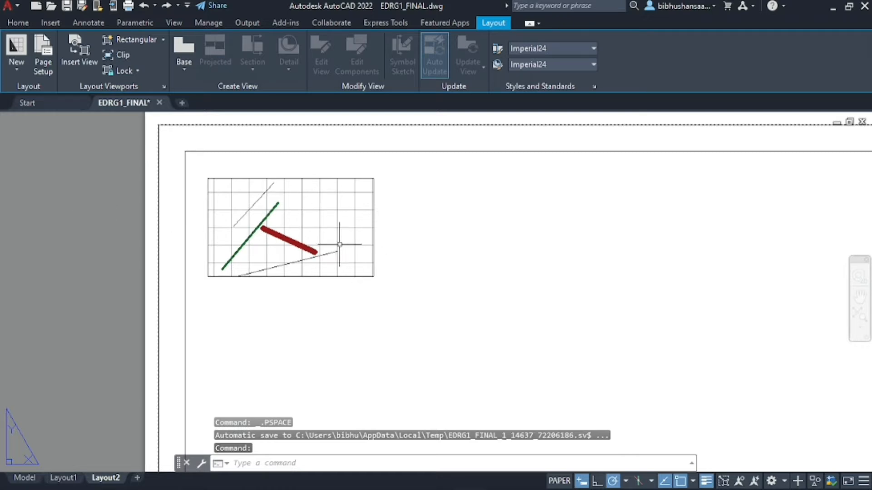
pyautogui.hotkey('ctrl', 'p')
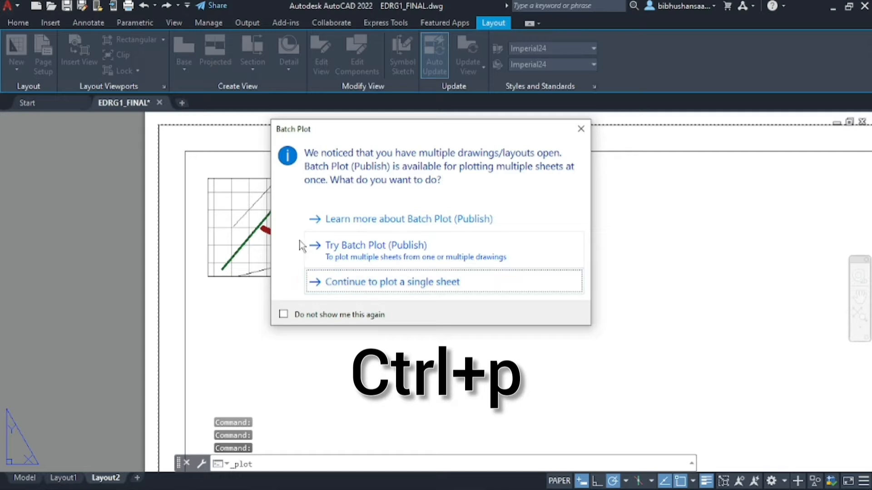
pyautogui.click(284, 314)
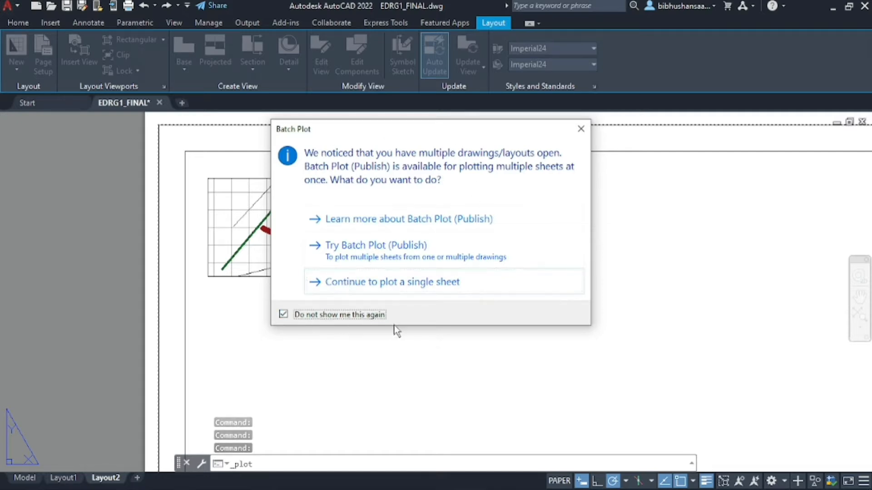
pyautogui.click(346, 283)
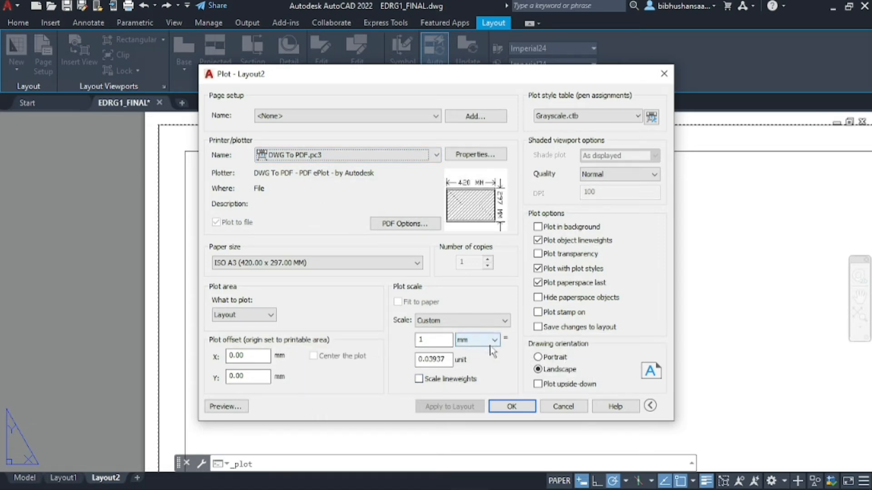
pyautogui.click(224, 407)
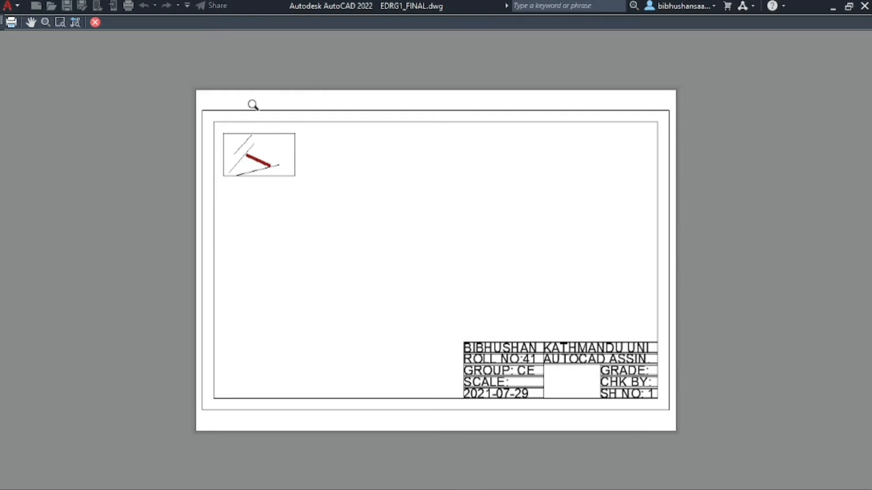
pyautogui.click(95, 22)
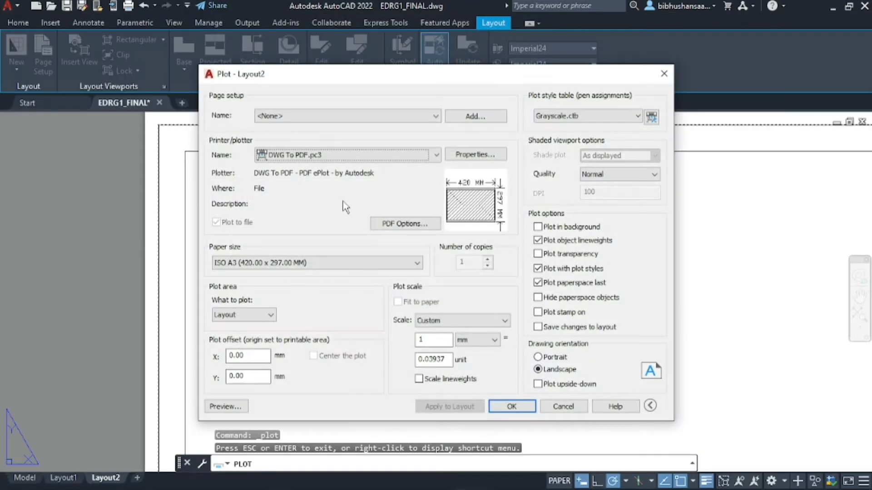
pyautogui.click(664, 74)
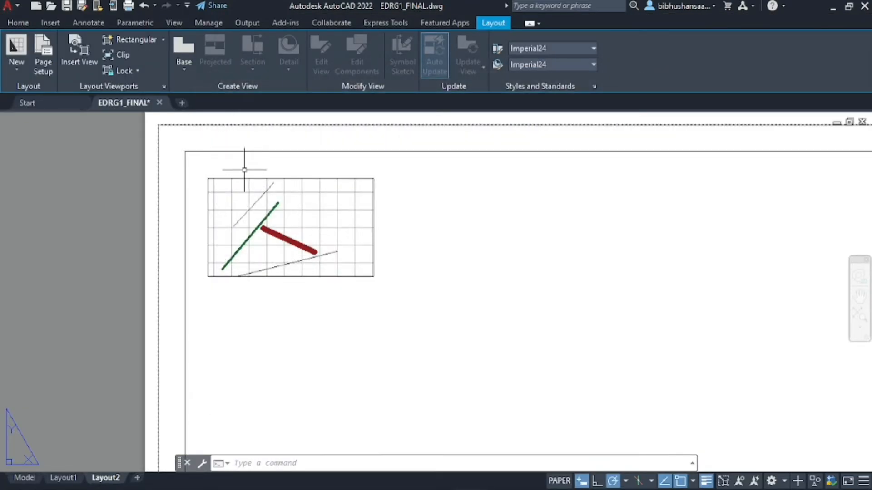
# Put the selected sketch viewport on the Defpoints layer and clear the selection
pyautogui.click(241, 179)
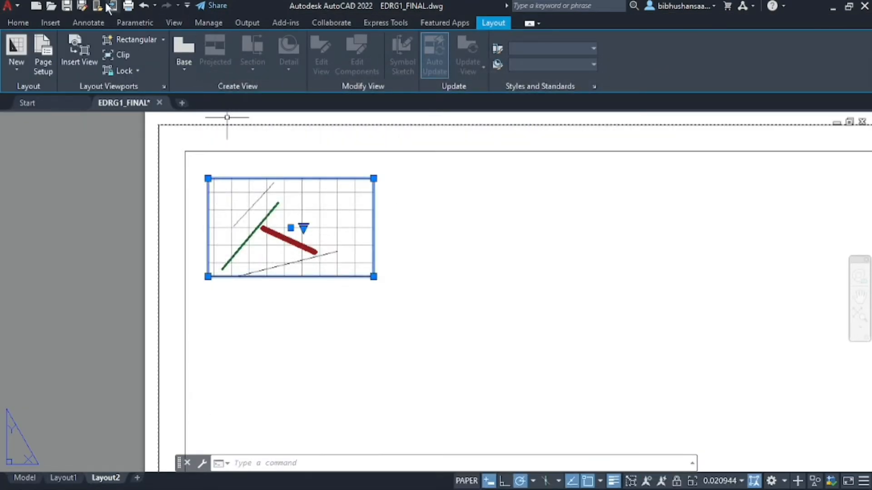
pyautogui.click(19, 22)
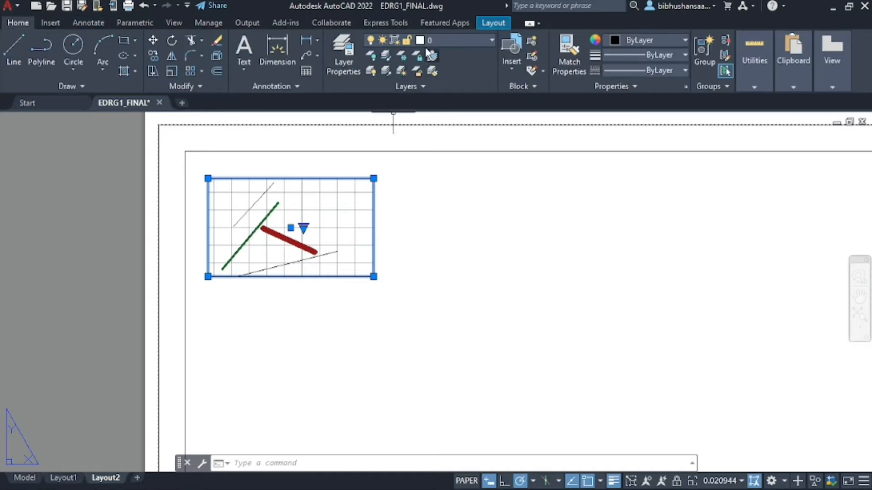
pyautogui.click(490, 40)
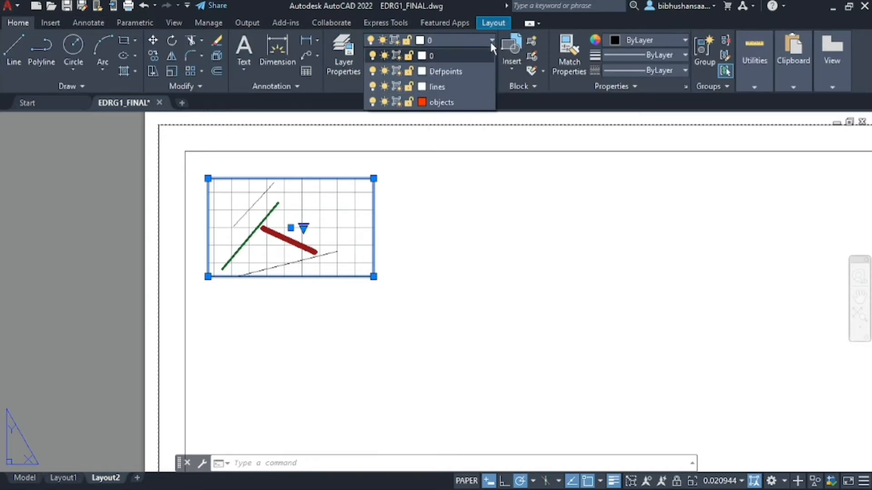
pyautogui.click(449, 72)
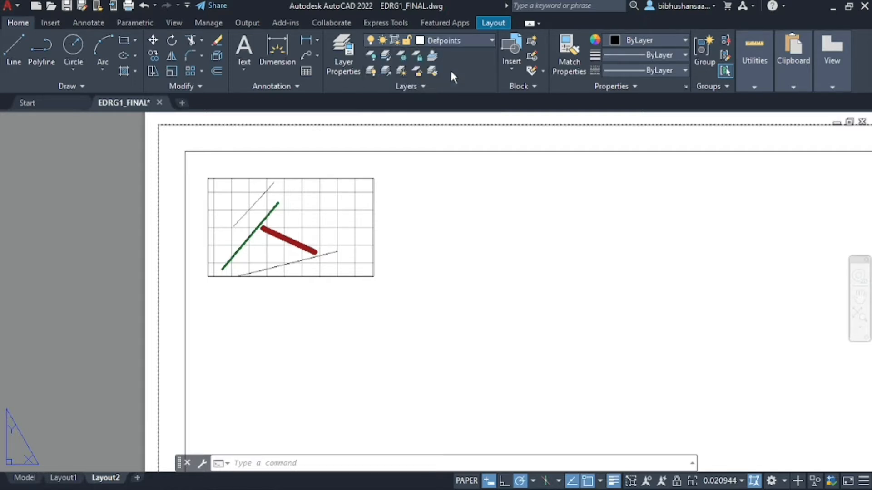
pyautogui.click(342, 178)
pyautogui.click(84, 141)
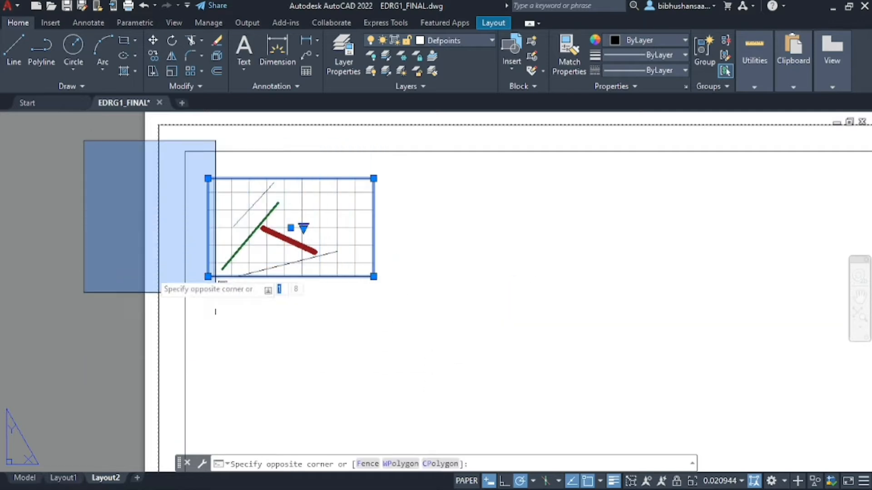
pyautogui.click(88, 269)
pyautogui.press('Escape')
pyautogui.hotkey('ctrl', 'p')
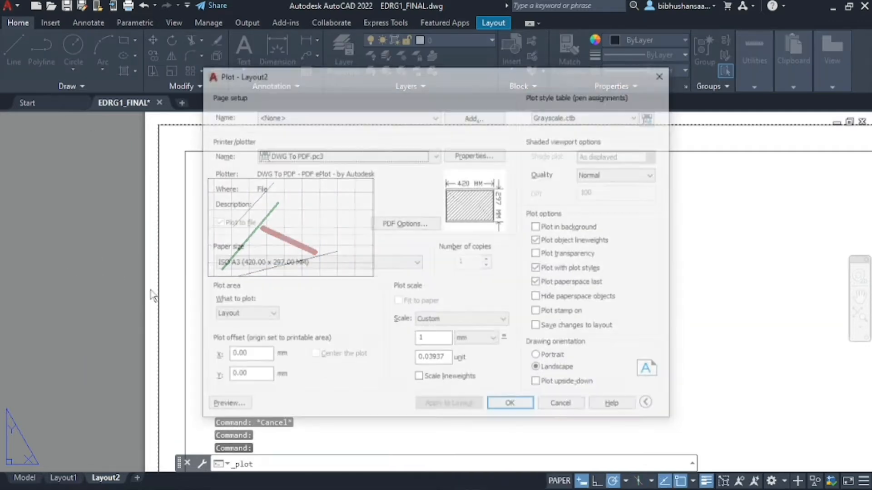
pyautogui.click(225, 406)
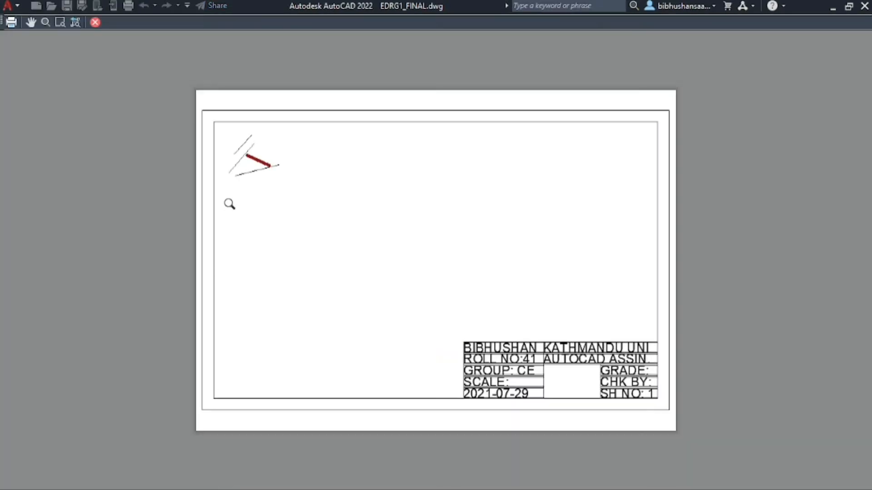
pyautogui.scroll(8, 244, 151)
pyautogui.scroll(-8, 239, 147)
pyautogui.scroll(4, 240, 153)
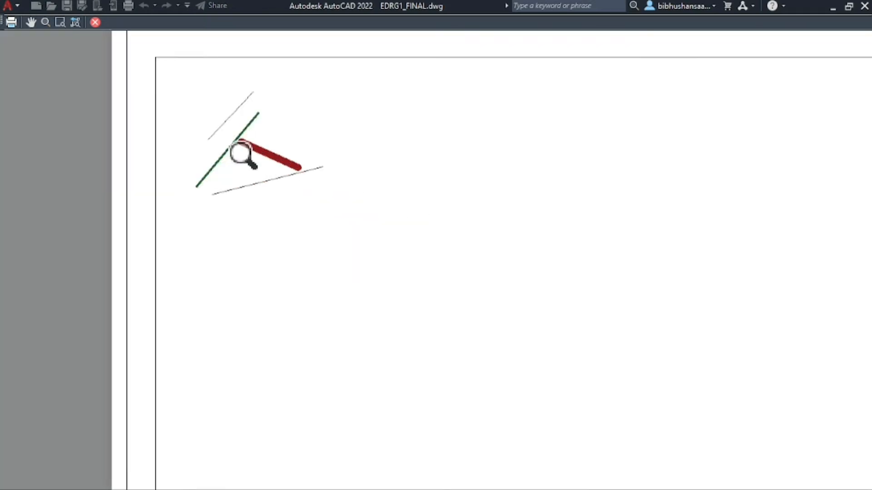
pyautogui.scroll(2, 241, 153)
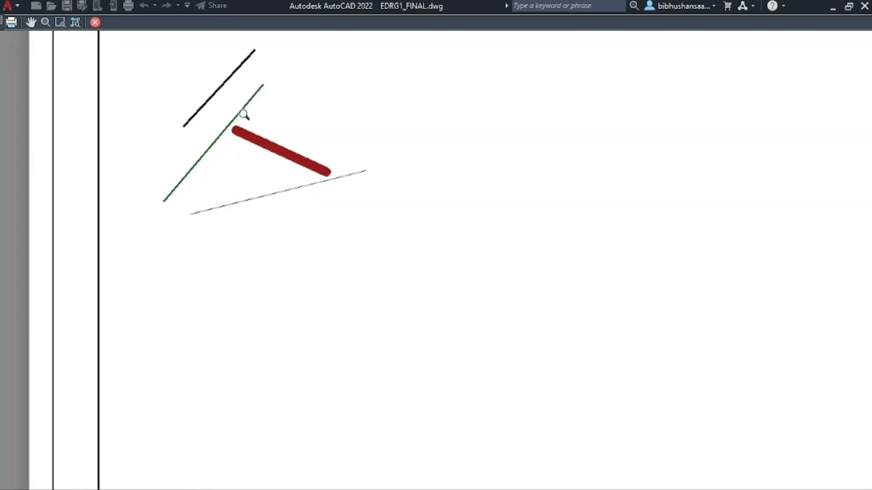
pyautogui.scroll(-8, 250, 215)
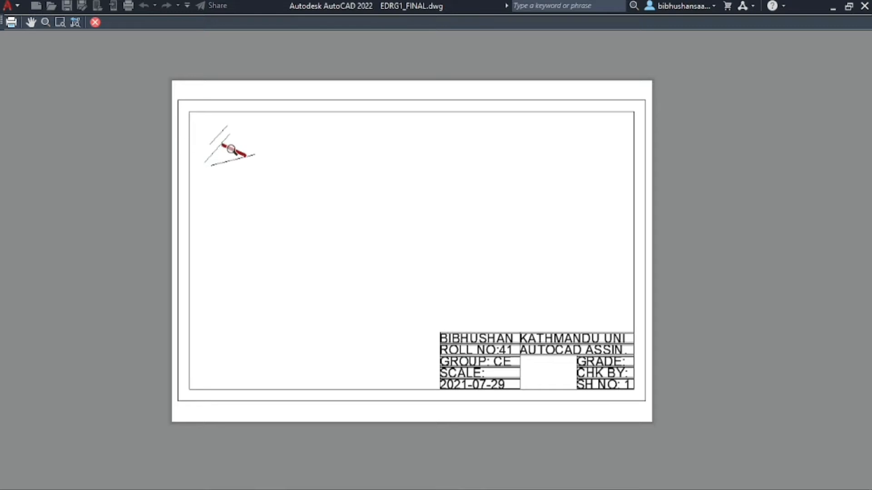
pyautogui.scroll(6, 231, 149)
pyautogui.scroll(-6, 171, 142)
pyautogui.press('Escape')
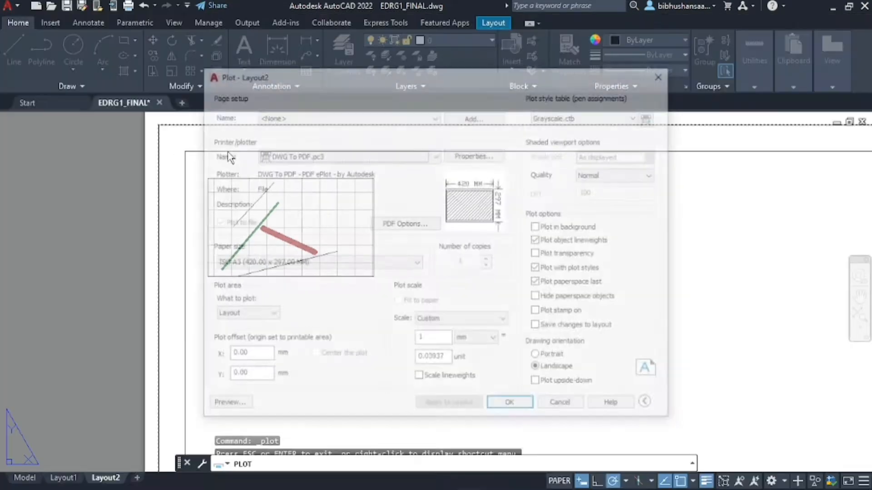
pyautogui.click(659, 77)
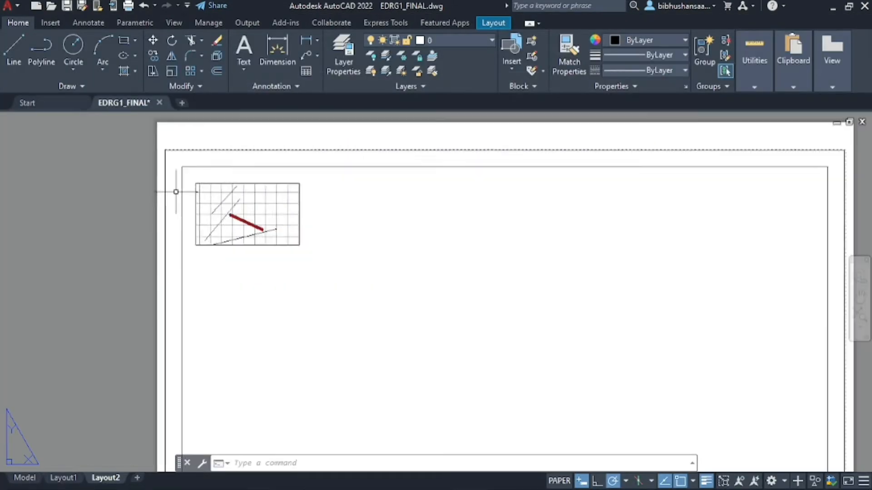
# Create a second rectangular viewport on Layout2 from two picked corners
pyautogui.scroll(2, 321, 218)
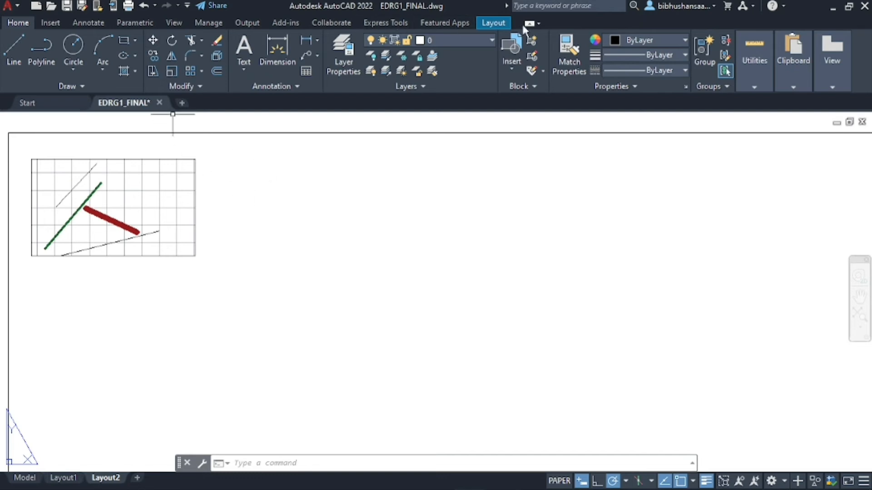
pyautogui.click(495, 25)
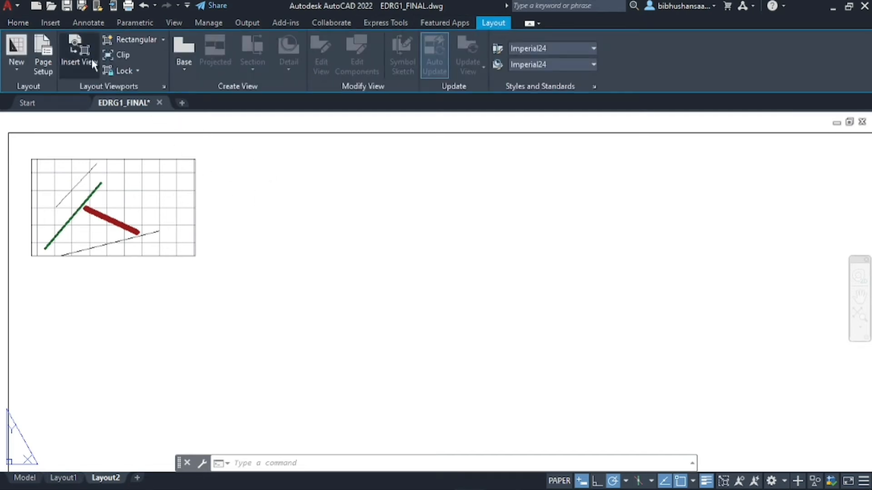
pyautogui.click(135, 40)
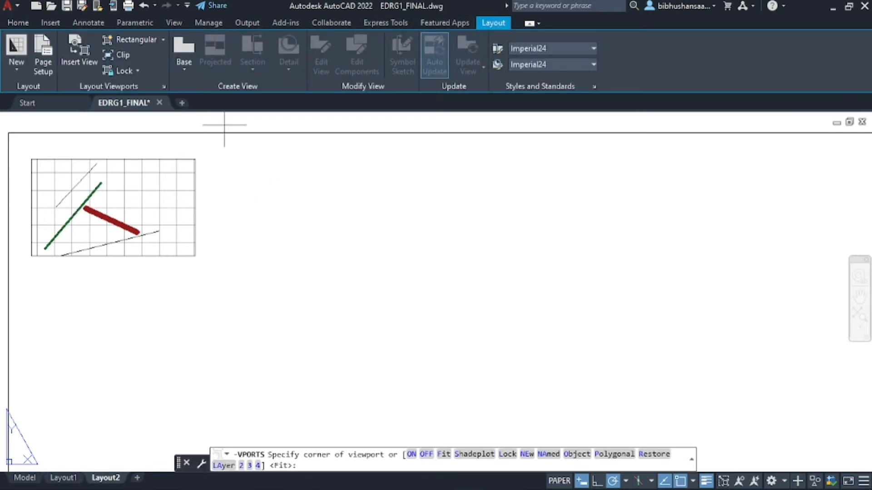
pyautogui.click(248, 161)
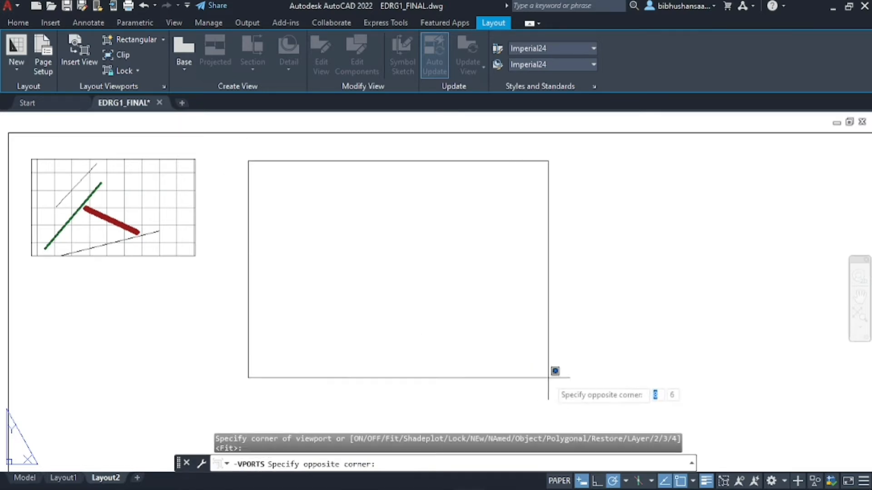
pyautogui.click(575, 362)
# Zoom and pan inside it to frame the PARABOLA drawing with its 75 and 45 dimensions
pyautogui.doubleClick(363, 280)
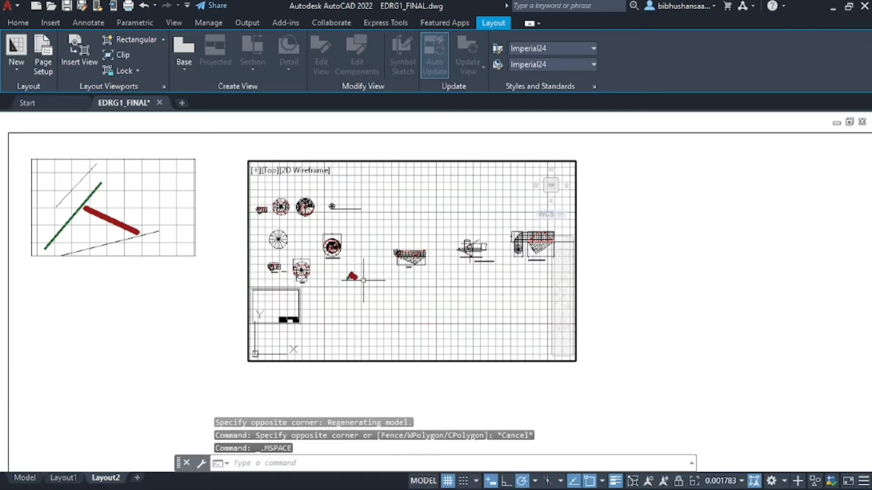
pyautogui.scroll(6, 274, 270)
pyautogui.scroll(-4, 518, 293)
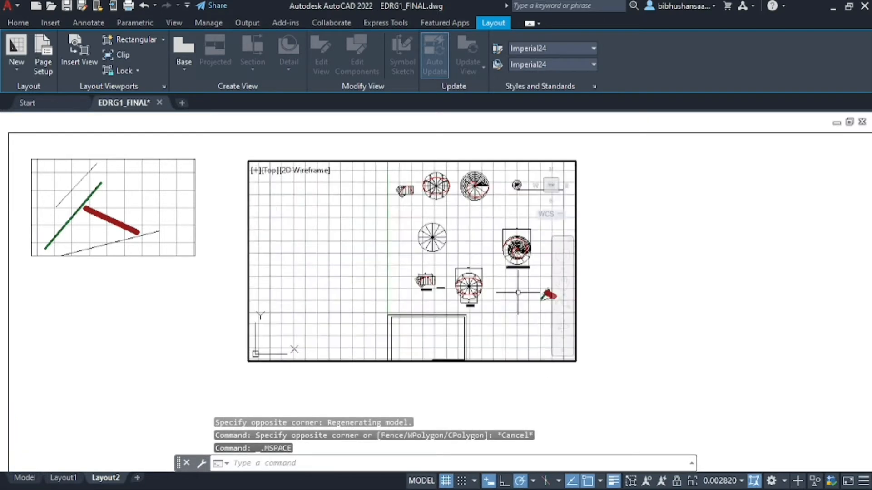
pyautogui.scroll(2, 420, 288)
pyautogui.scroll(4, 420, 289)
pyautogui.scroll(-1, 454, 282)
pyautogui.scroll(5, 490, 274)
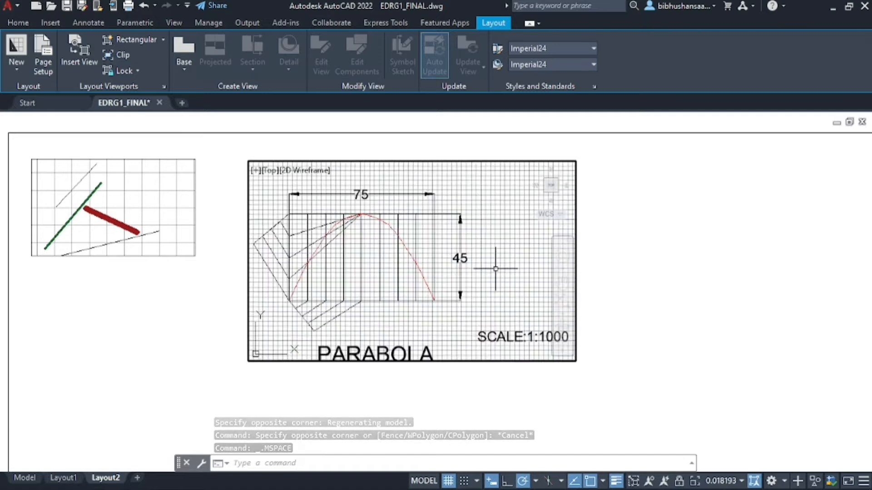
pyautogui.scroll(-4, 496, 269)
pyautogui.scroll(4, 501, 303)
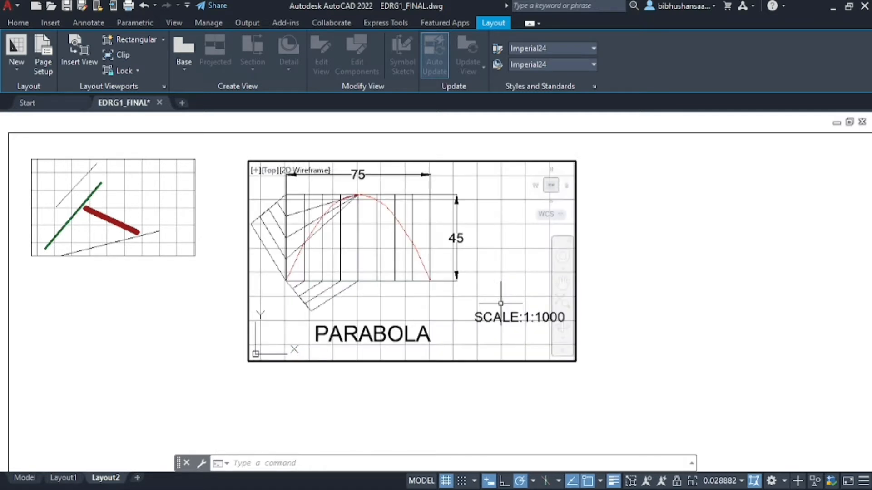
pyautogui.click(563, 284)
pyautogui.moveTo(372, 248); pyautogui.dragTo(378, 243)
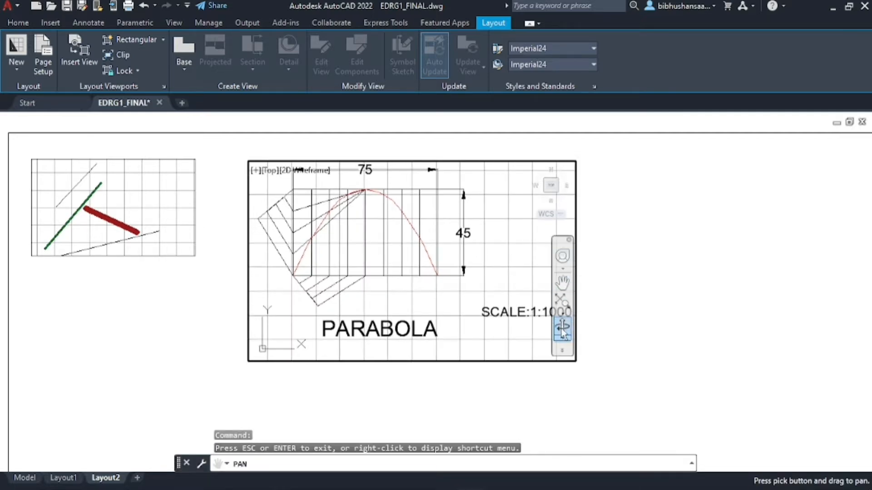
pyautogui.moveTo(466, 252)
pyautogui.mouseDown()
pyautogui.moveTo(467, 241)
pyautogui.moveTo(513, 254)
pyautogui.moveTo(465, 256)
pyautogui.mouseUp()
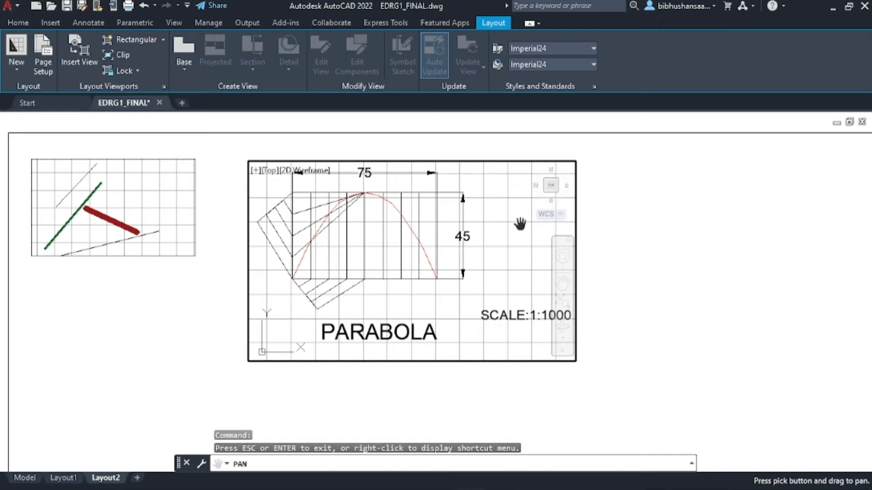
pyautogui.press('Escape')
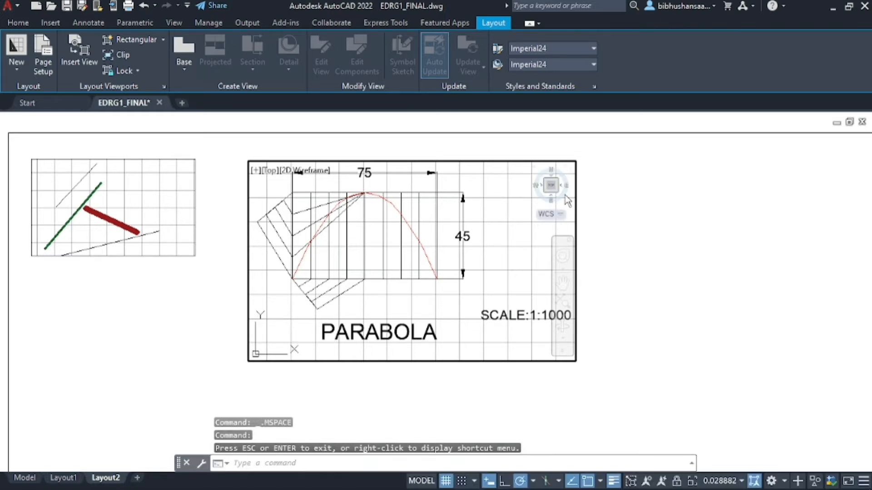
pyautogui.doubleClick(692, 199)
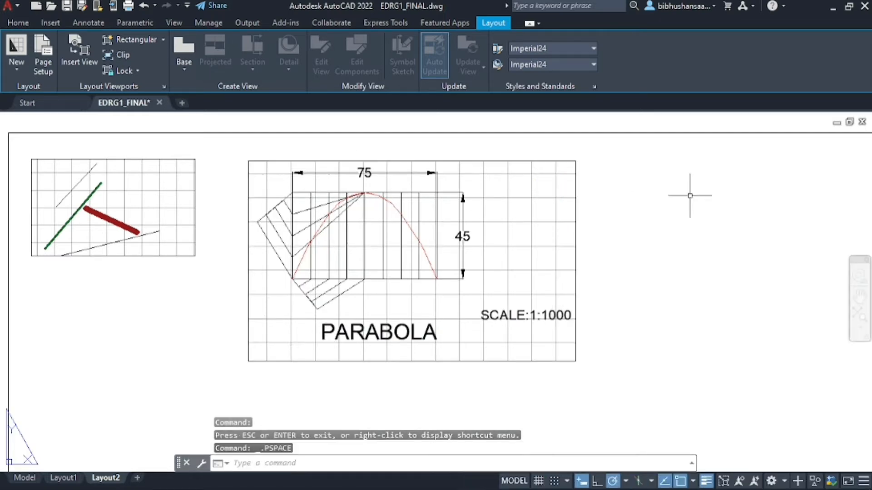
# Move the parabola viewport onto the Defpoints layer, cancelling stray selection windows
pyautogui.click(486, 161)
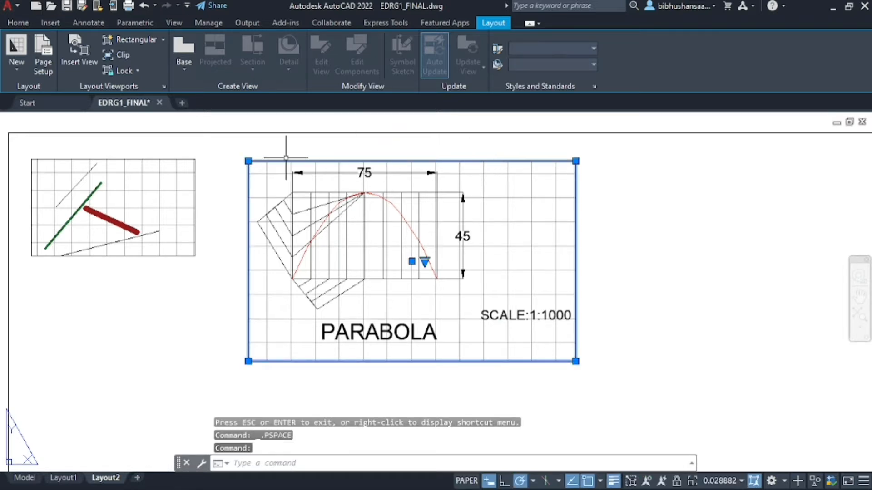
pyautogui.click(18, 23)
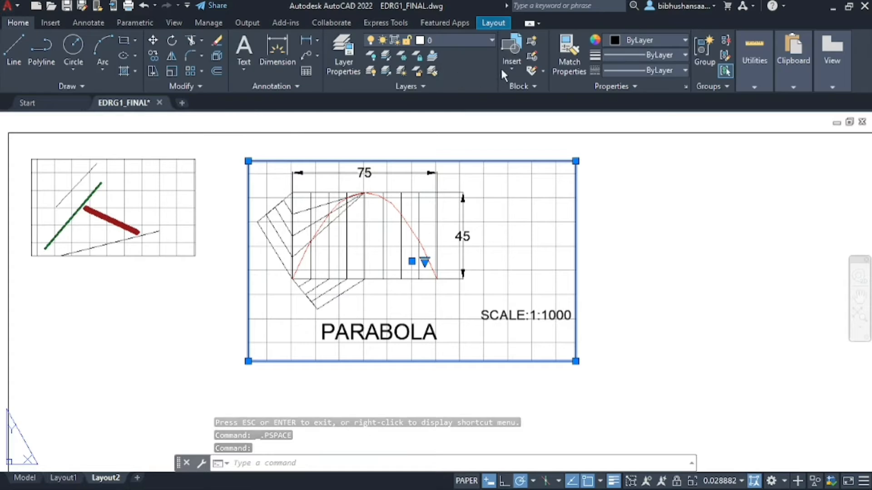
pyautogui.click(492, 41)
pyautogui.click(479, 70)
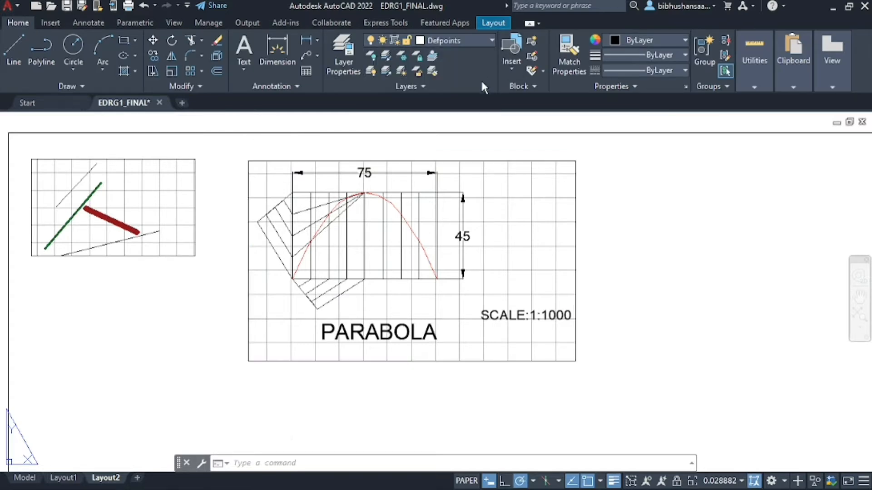
pyautogui.click(666, 169)
pyautogui.press('Escape')
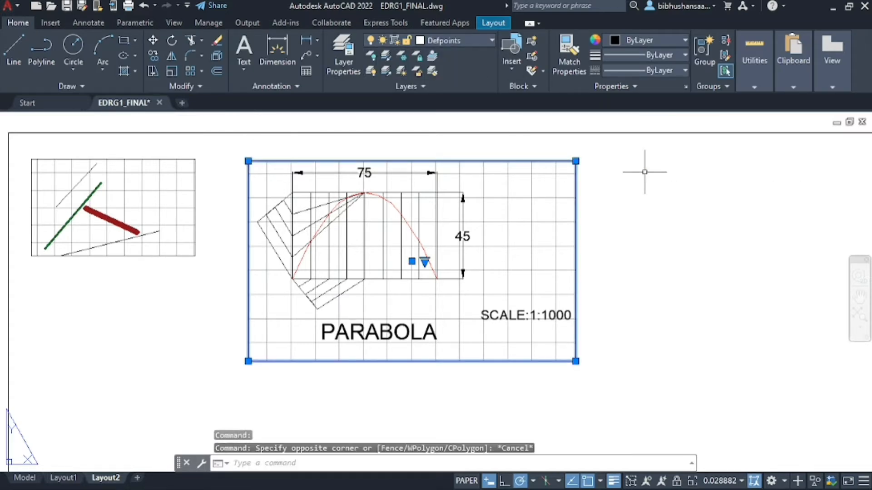
pyautogui.click(720, 161)
pyautogui.scroll(-4, 513, 188)
pyautogui.press('Escape')
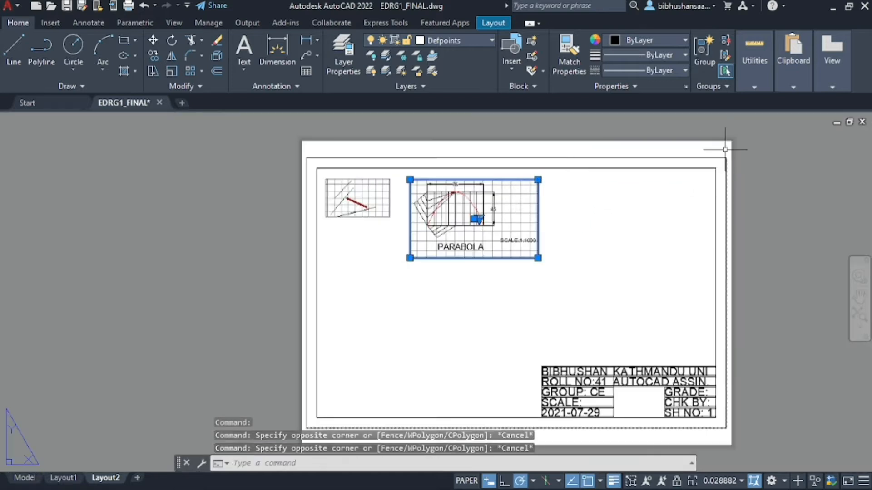
pyautogui.click(749, 150)
pyautogui.press('Escape')
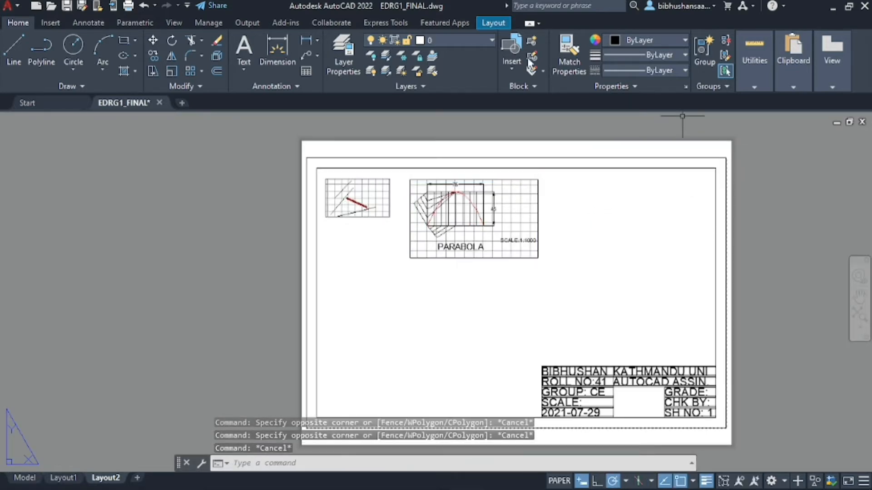
# Make Defpoints the current layer, zoom the sheet, and show the layout viewport tools
pyautogui.click(459, 40)
pyautogui.click(449, 54)
pyautogui.scroll(-1, 448, 152)
pyautogui.scroll(4, 424, 178)
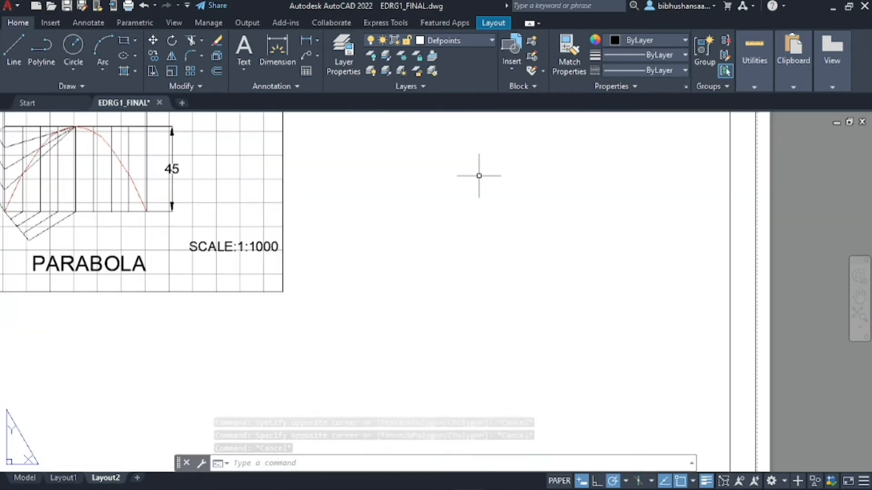
pyautogui.scroll(-3, 479, 176)
pyautogui.scroll(2, 510, 185)
pyautogui.scroll(-2, 509, 187)
pyautogui.scroll(2, 511, 169)
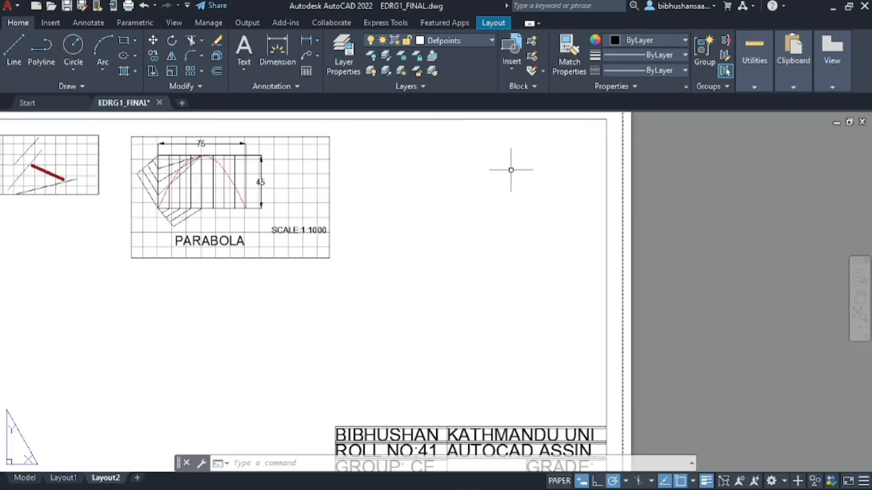
pyautogui.scroll(2, 498, 171)
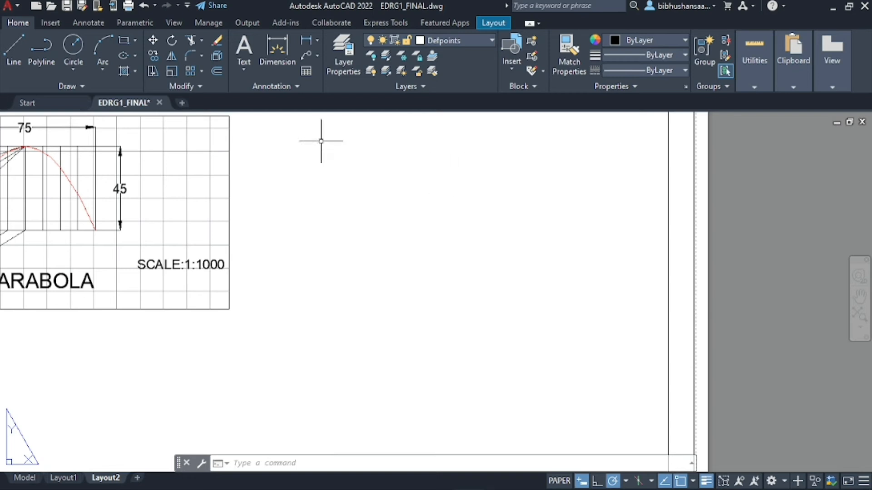
pyautogui.click(495, 23)
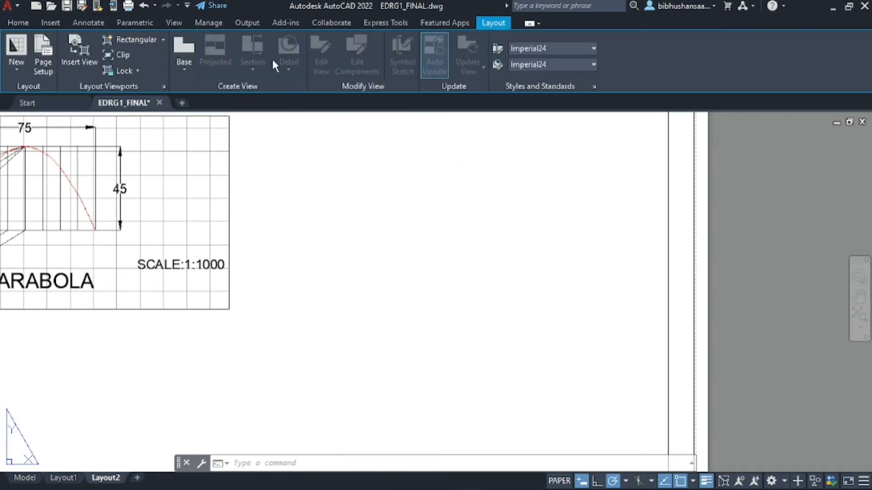
# Create a third rectangular viewport to the right of the parabola viewport
pyautogui.click(144, 40)
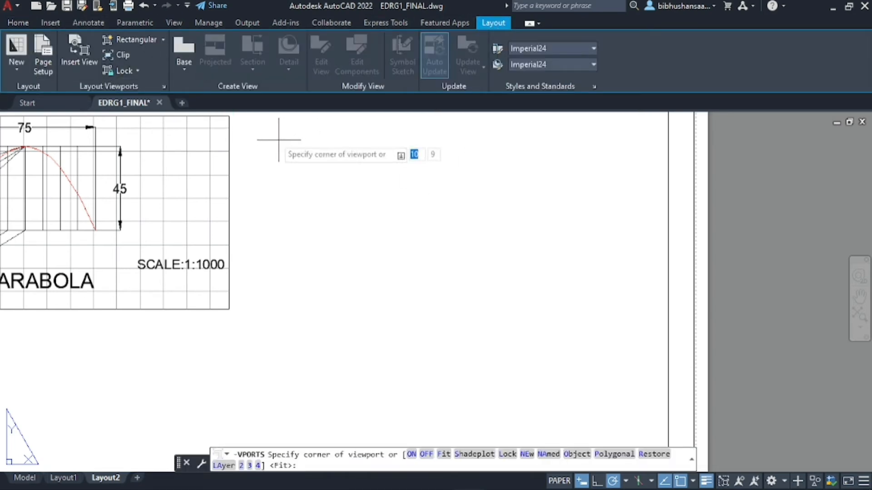
pyautogui.click(257, 117)
pyautogui.click(625, 317)
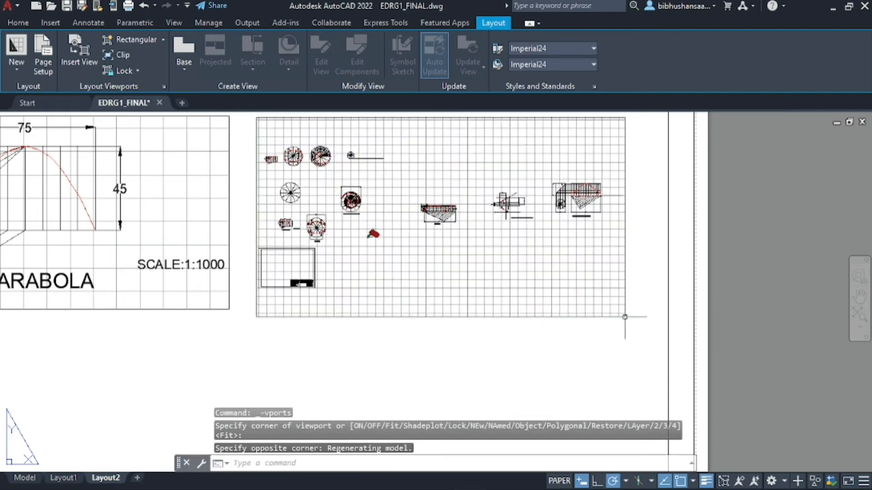
# Zoom and pan inside the new viewport to frame the ELLIPSE drawing, then return to paper space
pyautogui.doubleClick(396, 198)
pyautogui.scroll(4, 320, 232)
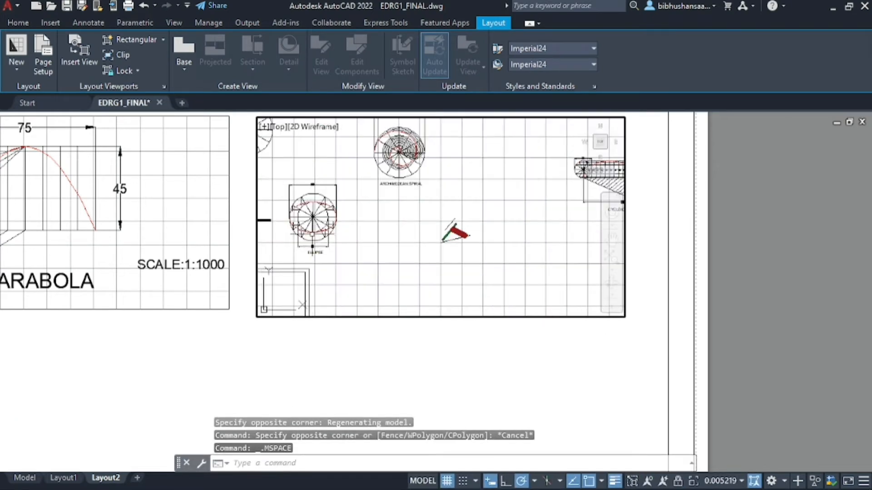
pyautogui.scroll(-3, 410, 206)
pyautogui.scroll(2, 336, 227)
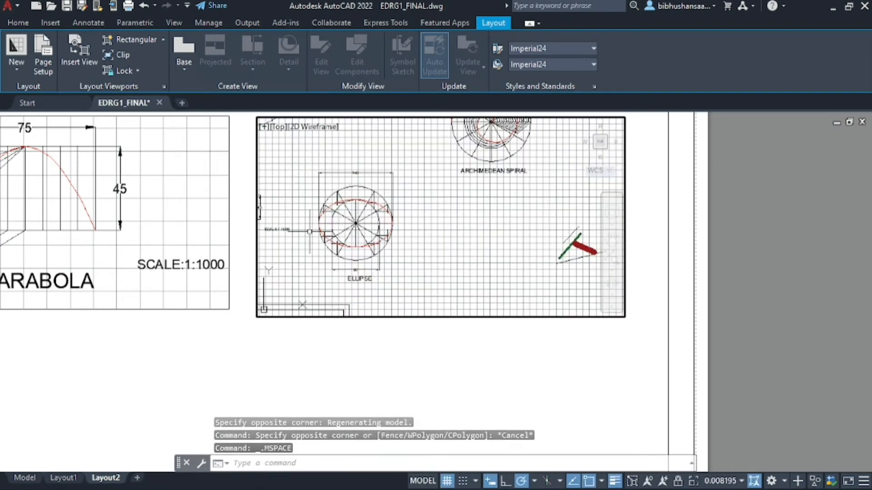
pyautogui.scroll(3, 308, 231)
pyautogui.scroll(-2, 313, 231)
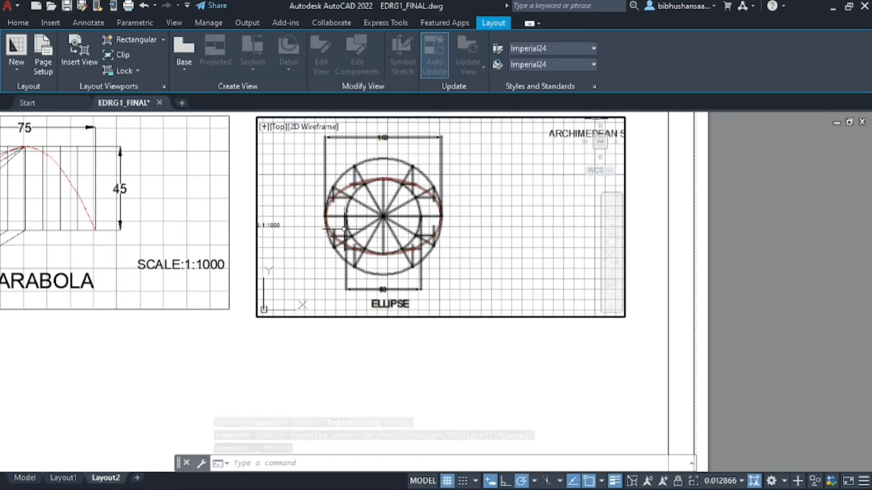
pyautogui.scroll(2, 319, 232)
pyautogui.scroll(-3, 318, 229)
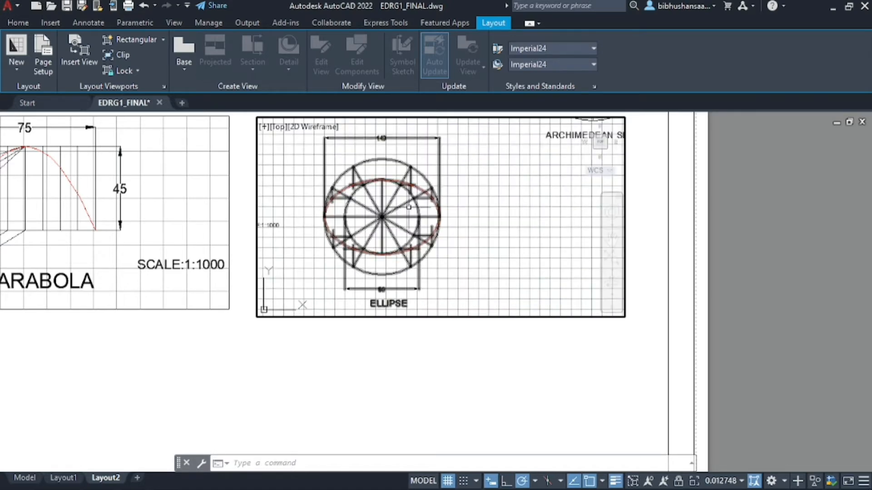
pyautogui.scroll(-2, 449, 208)
pyautogui.scroll(1, 450, 207)
pyautogui.scroll(-1, 432, 227)
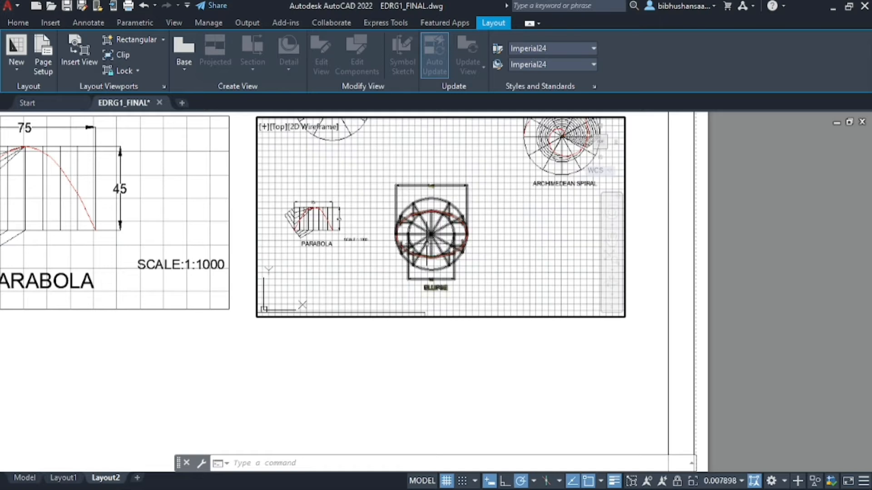
pyautogui.scroll(2, 426, 245)
pyautogui.scroll(-2, 441, 185)
pyautogui.scroll(2, 433, 218)
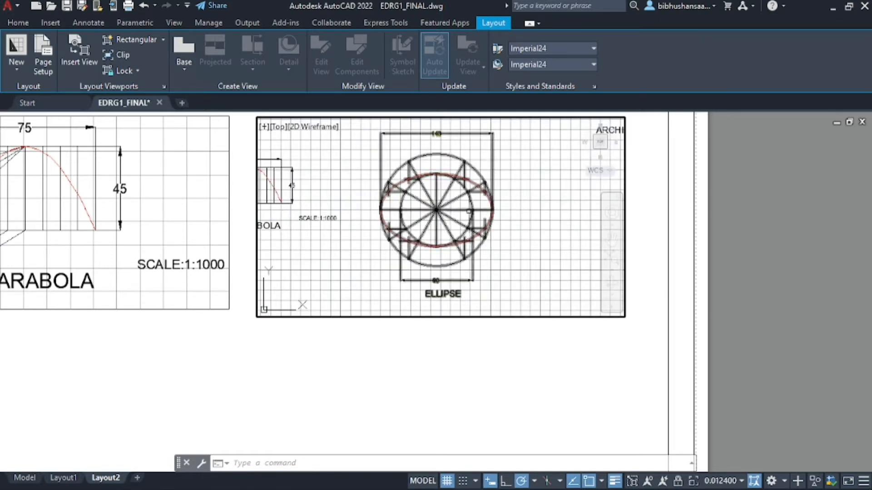
pyautogui.click(611, 236)
pyautogui.moveTo(522, 201); pyautogui.dragTo(515, 201)
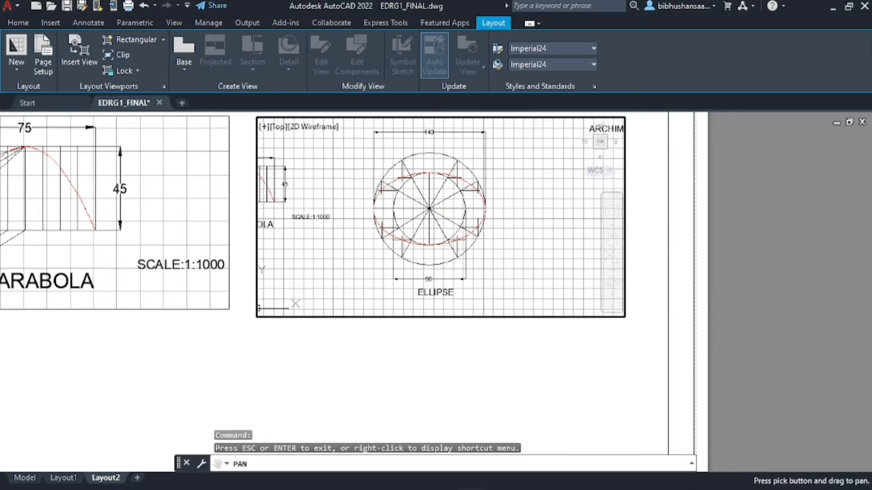
pyautogui.press('Escape')
pyautogui.doubleClick(771, 217)
pyautogui.scroll(-2, 739, 282)
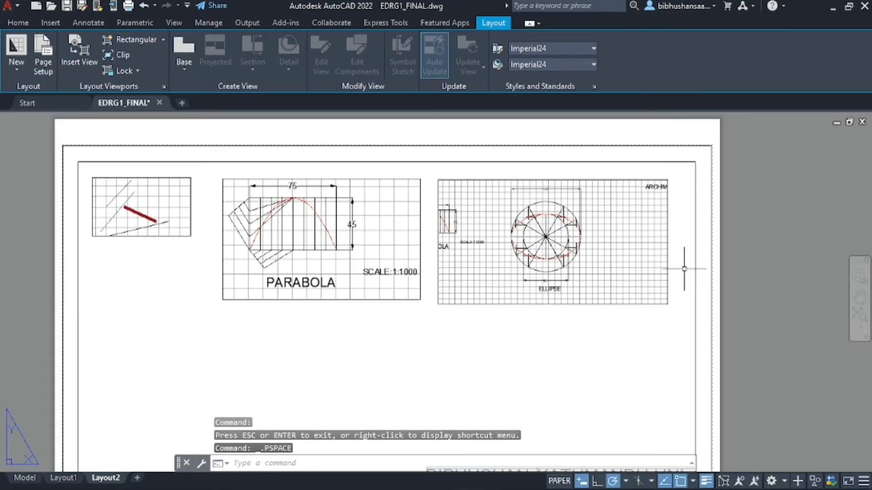
# Narrow the ellipse viewport into an upright frame by pulling its right and left edges inward
pyautogui.click(625, 247)
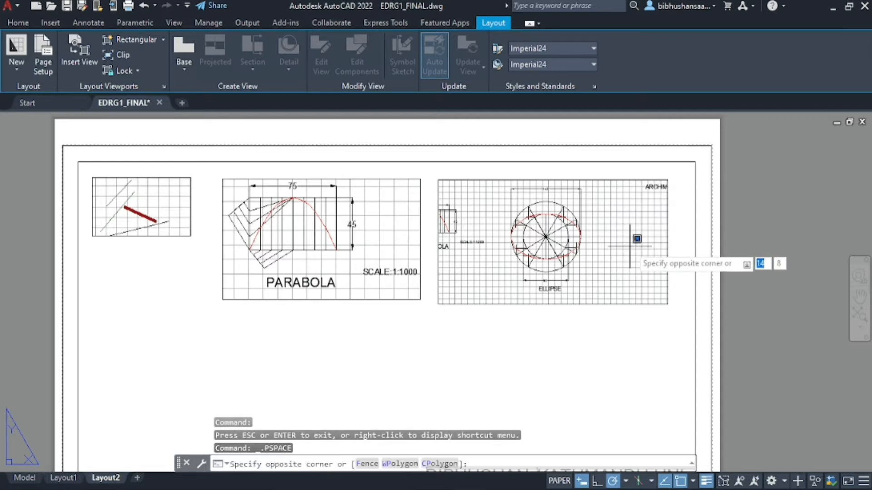
pyautogui.press('Escape')
pyautogui.click(649, 181)
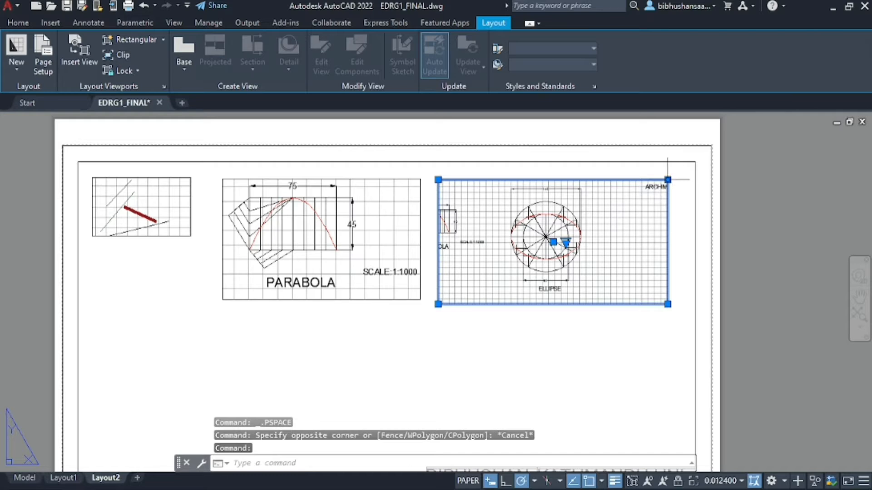
pyautogui.click(668, 180)
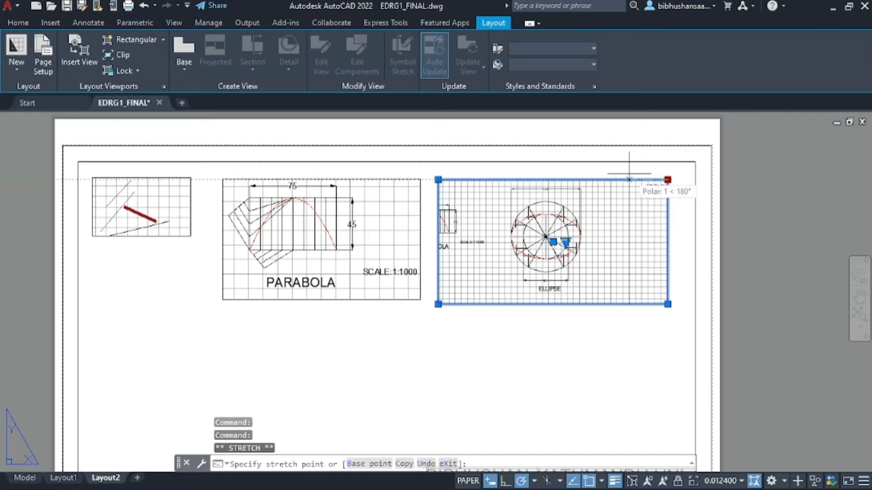
pyautogui.click(588, 179)
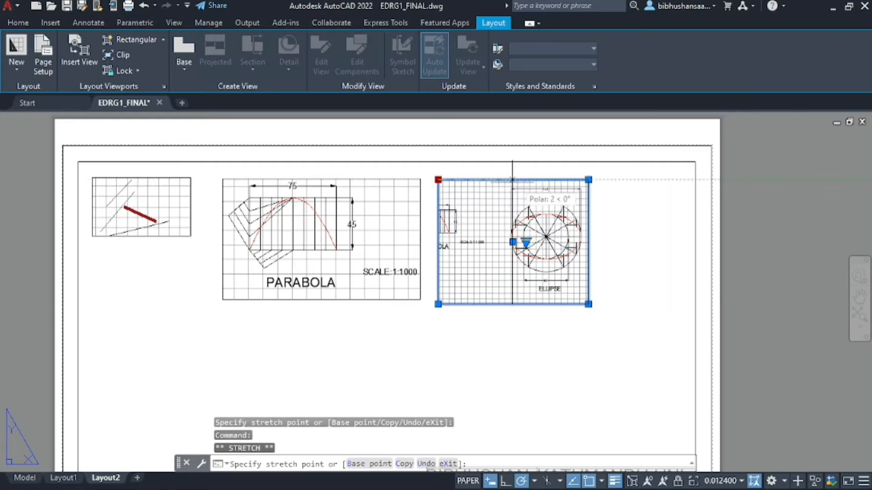
pyautogui.click(491, 180)
pyautogui.click(831, 223)
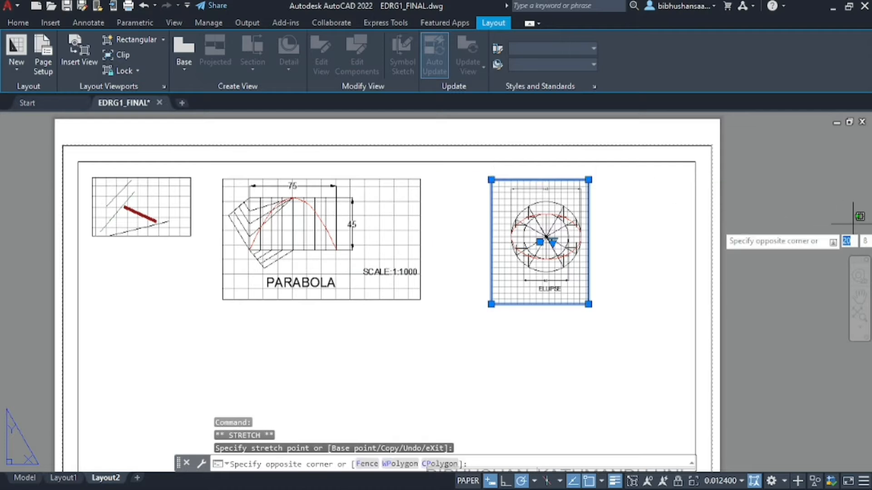
pyautogui.press('Escape')
pyautogui.scroll(-2, 831, 222)
pyautogui.scroll(2, 751, 238)
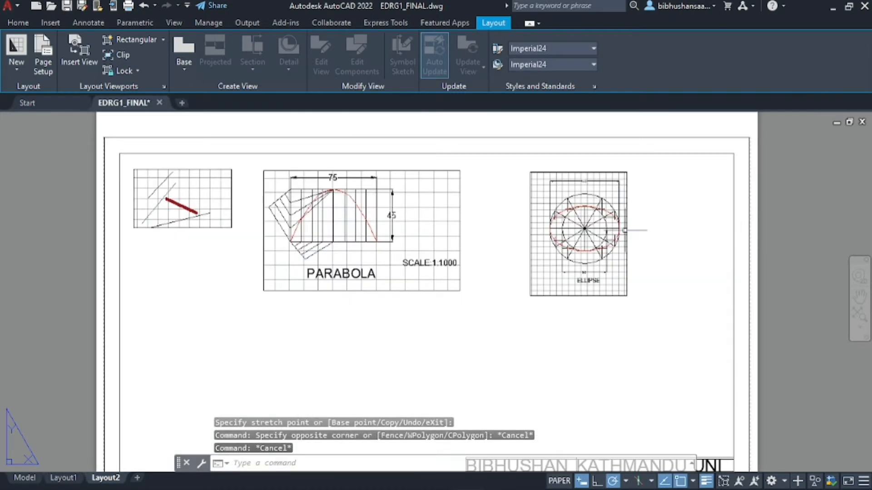
# Scale the ellipse viewport up with SC, using the ellipse centre as base point
pyautogui.click(18, 23)
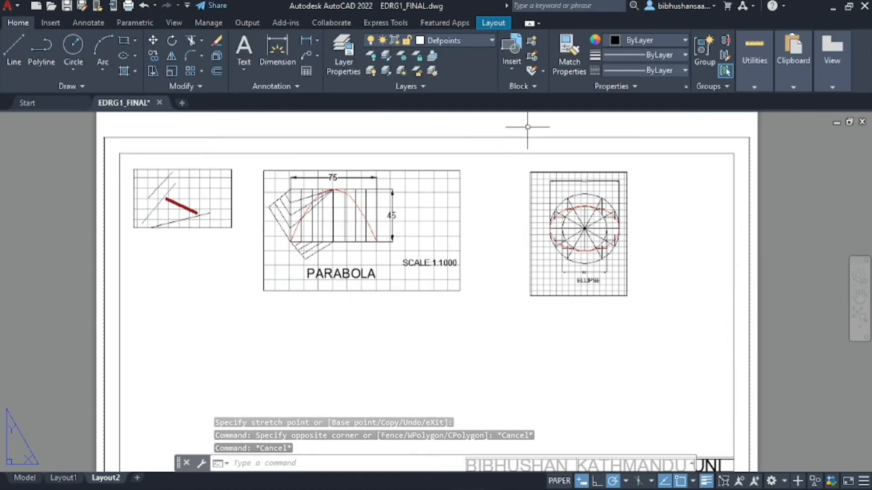
pyautogui.click(544, 174)
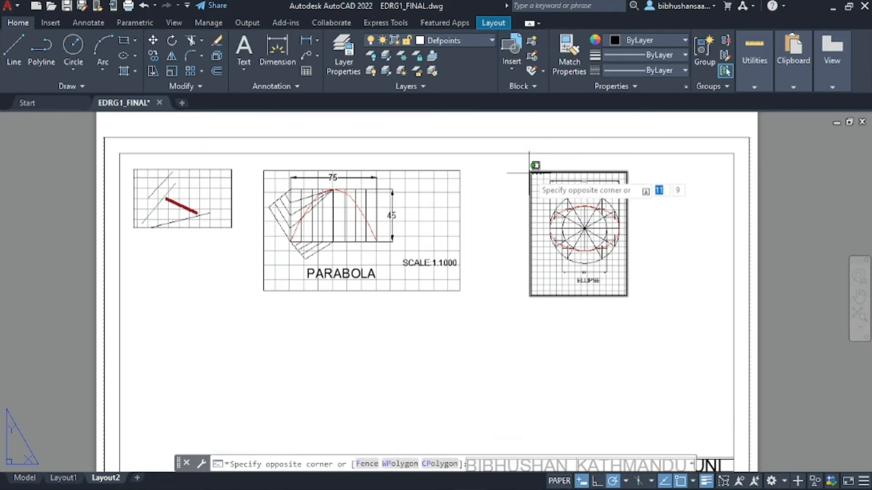
pyautogui.click(530, 172)
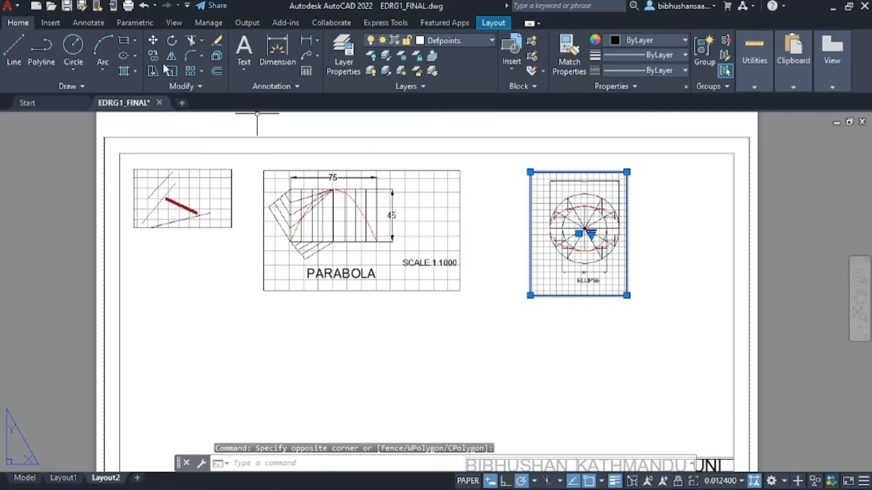
pyautogui.write('sc')
pyautogui.press('Return')
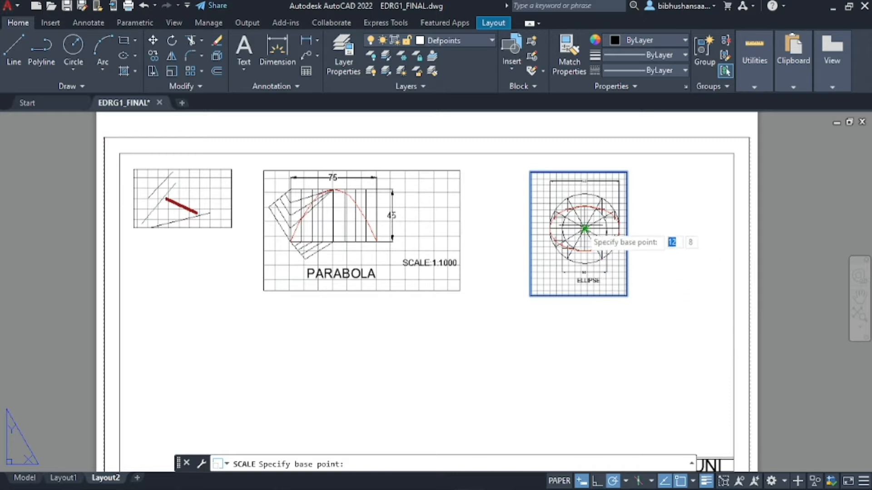
pyautogui.click(584, 229)
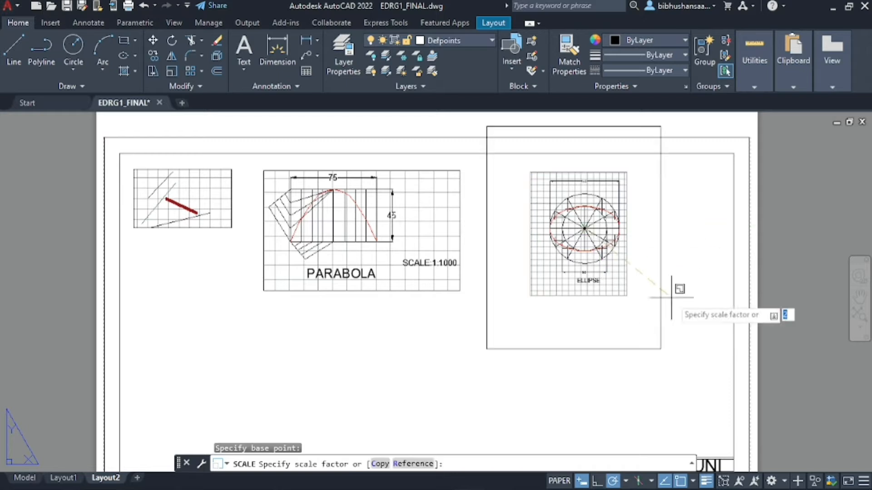
pyautogui.click(641, 279)
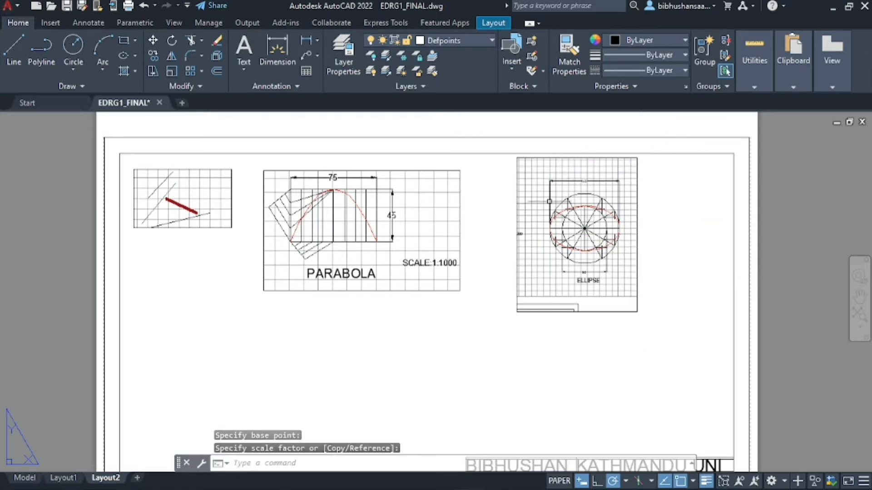
pyautogui.click(549, 201)
# Inside the ellipse viewport, zoom and pan to recentre the ELLIPSE drawing
pyautogui.doubleClick(577, 211)
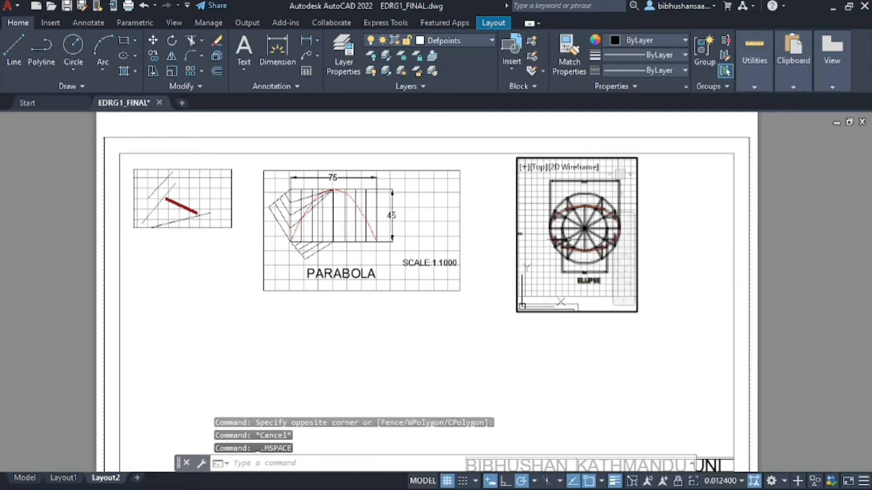
pyautogui.scroll(2, 568, 239)
pyautogui.scroll(-2, 569, 239)
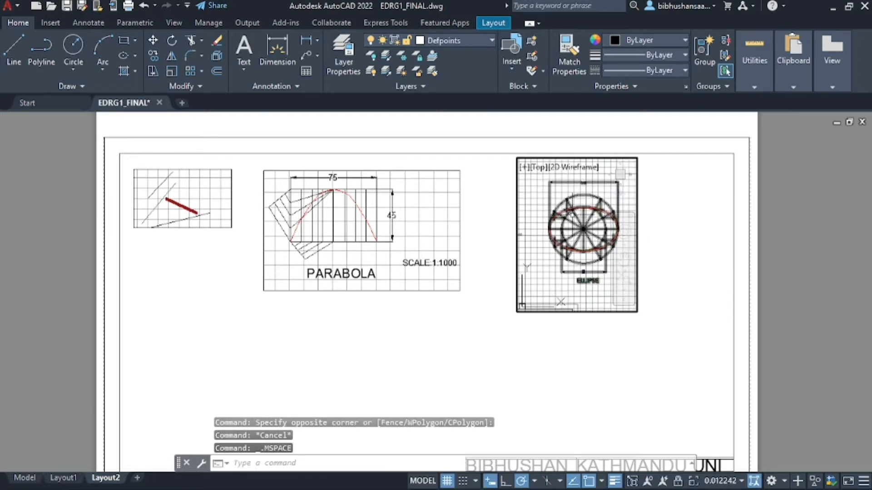
pyautogui.scroll(2, 613, 229)
pyautogui.scroll(-2, 606, 228)
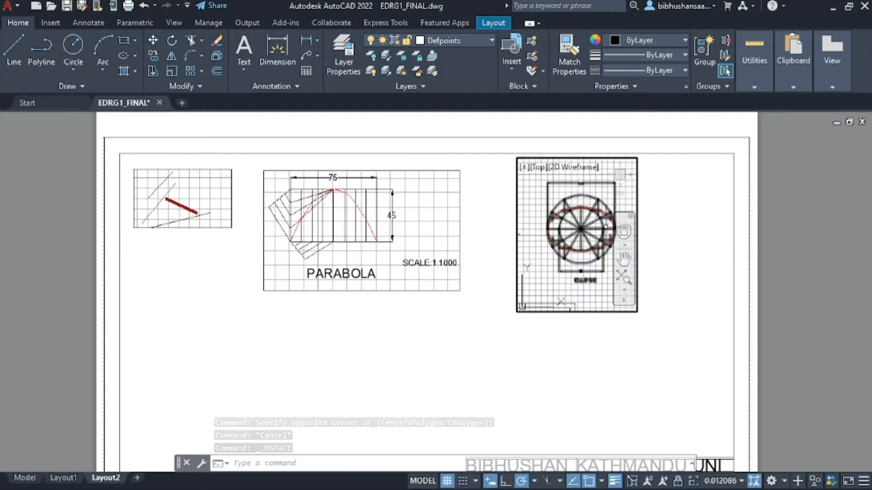
pyautogui.scroll(2, 570, 252)
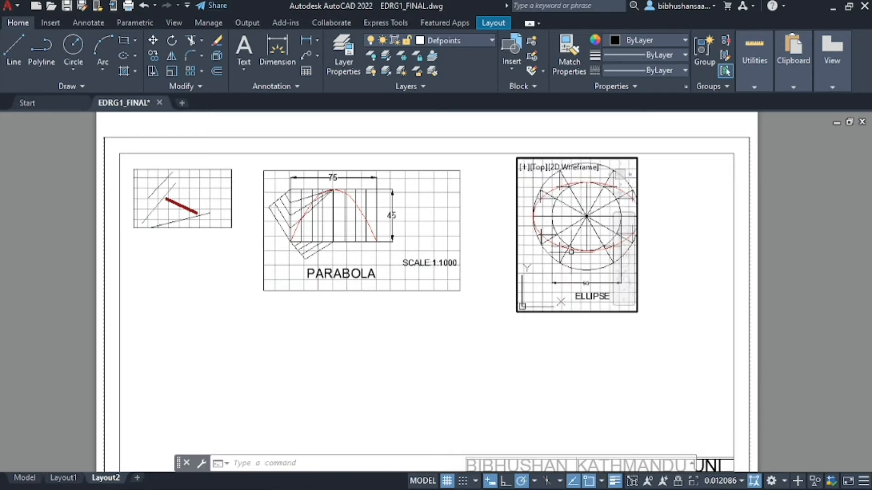
pyautogui.click(624, 260)
pyautogui.moveTo(586, 214); pyautogui.dragTo(579, 220)
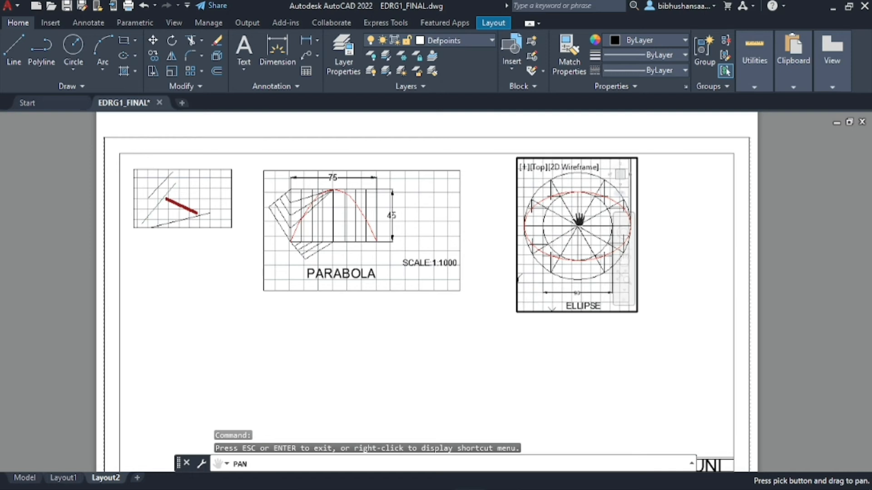
pyautogui.scroll(-2, 579, 221)
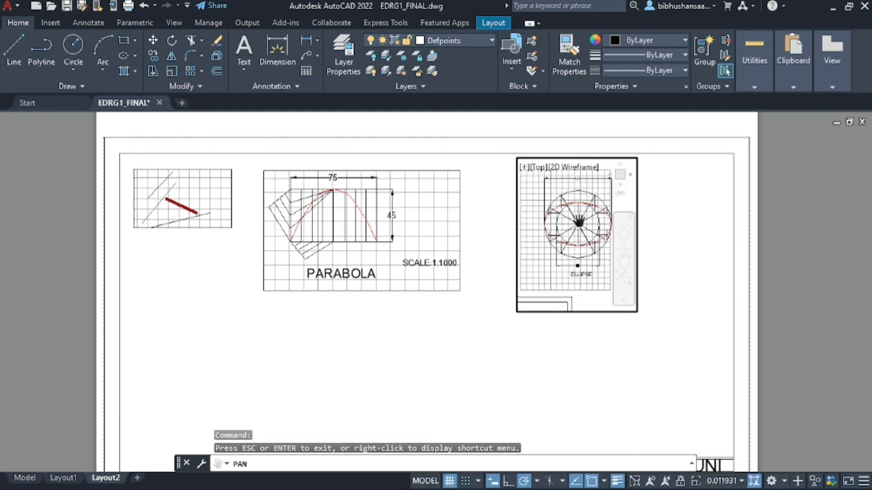
# Zoom in slightly on the ellipse via the navigation bar zoom list, then return to paper space
pyautogui.click(625, 302)
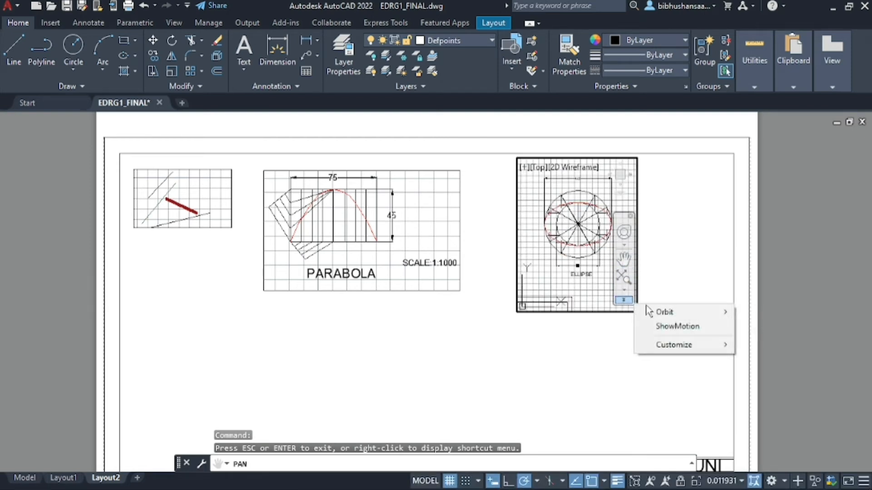
pyautogui.moveTo(661, 316)
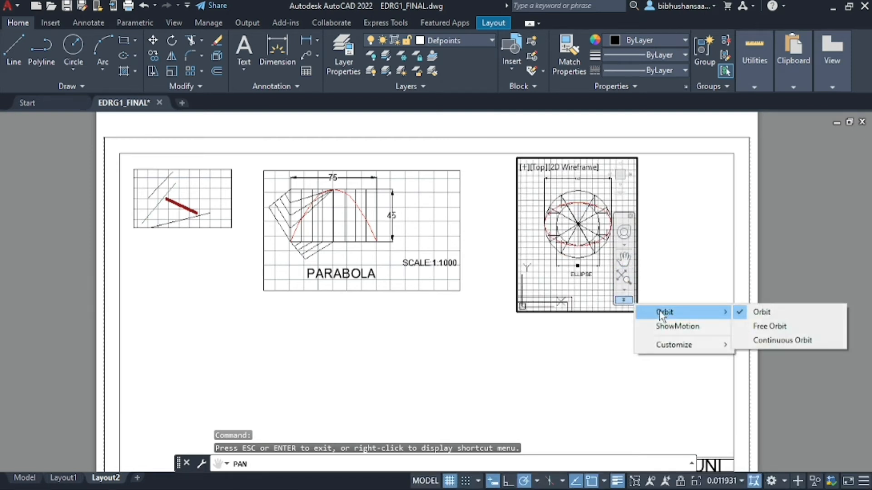
pyautogui.click(623, 292)
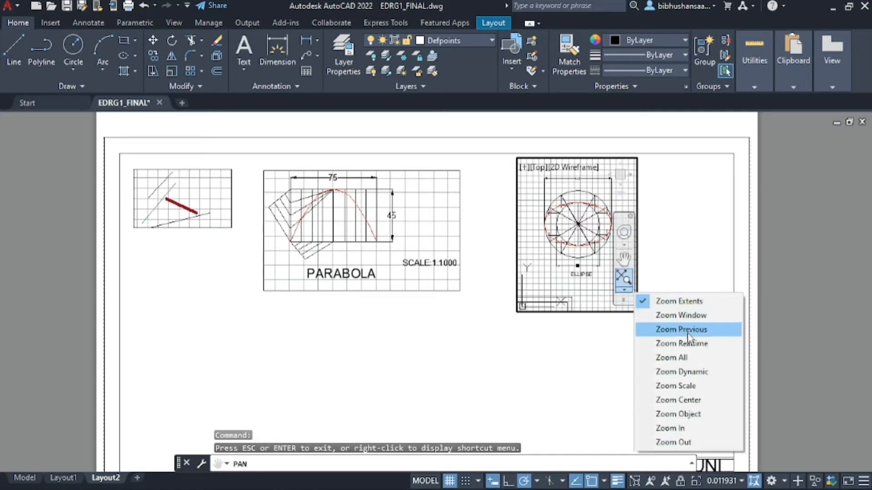
pyautogui.click(669, 428)
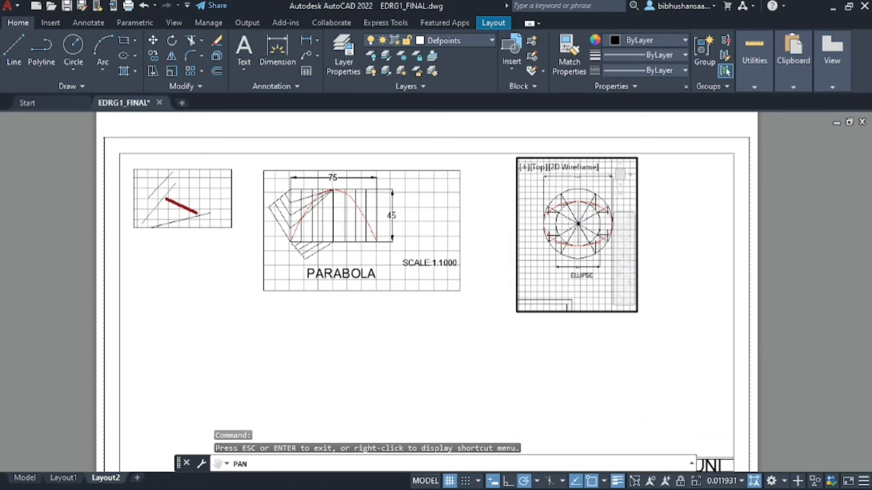
pyautogui.scroll(-2, 568, 230)
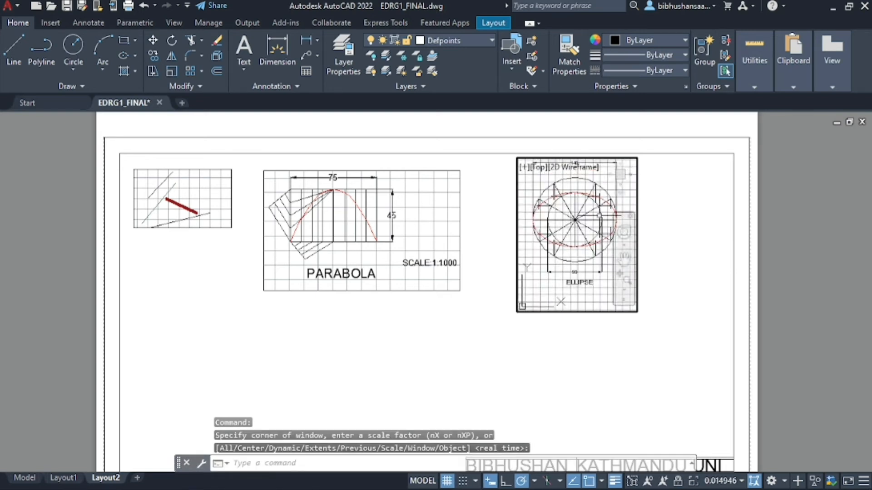
pyautogui.press('Escape')
pyautogui.doubleClick(808, 190)
# Try raising the ellipse viewport's bottom edge, then undo the resize
pyautogui.scroll(-2, 803, 192)
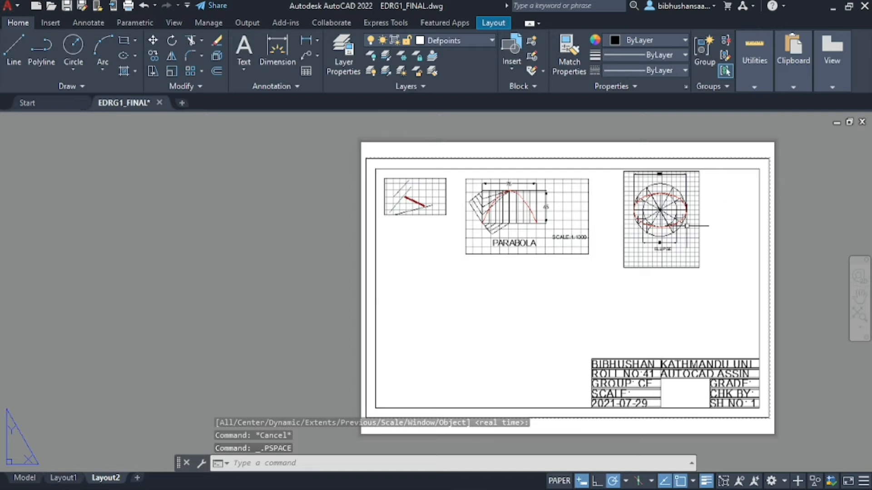
pyautogui.scroll(2, 686, 226)
pyautogui.click(692, 292)
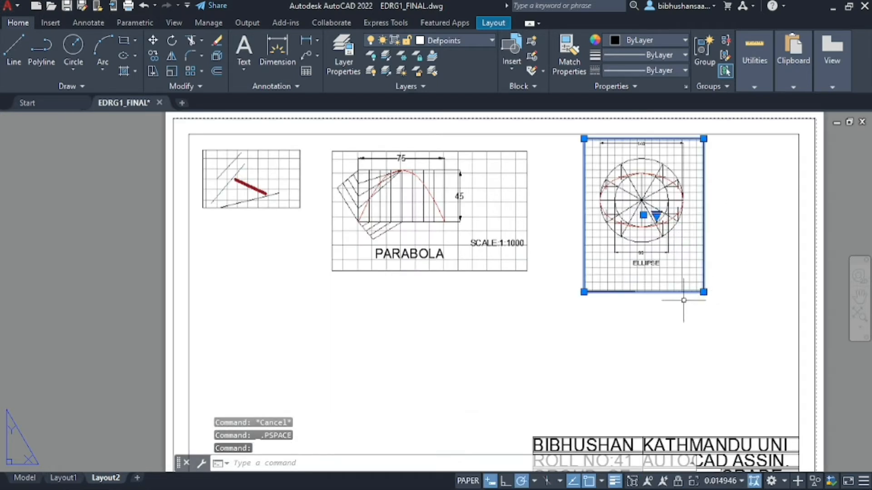
pyautogui.click(704, 292)
pyautogui.click(704, 272)
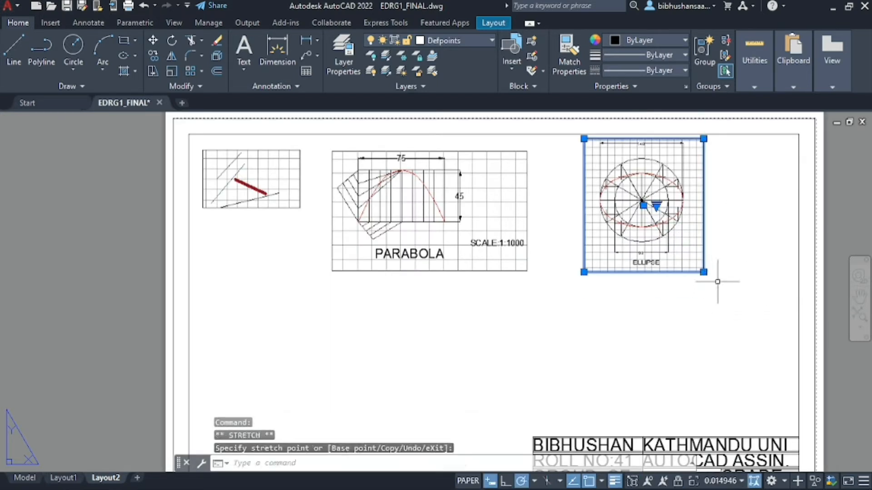
pyautogui.scroll(-2, 424, 212)
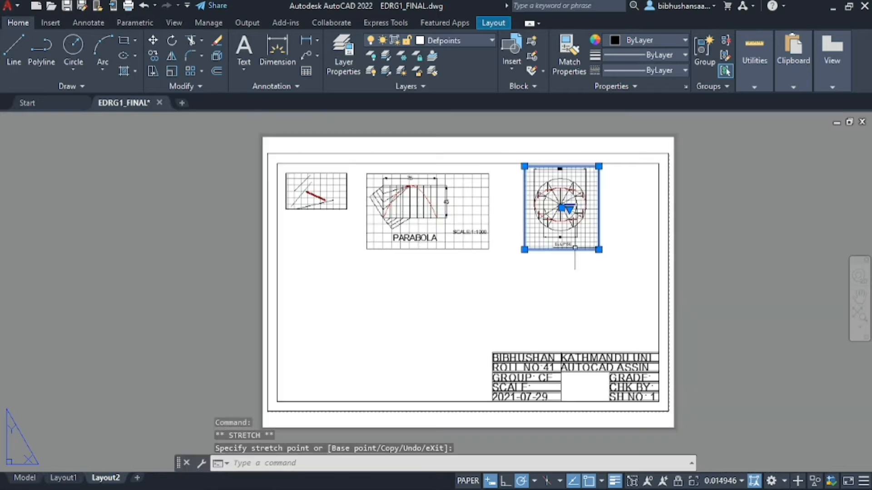
pyautogui.hotkey('ctrl', 'z')
pyautogui.hotkey('ctrl', 'z')
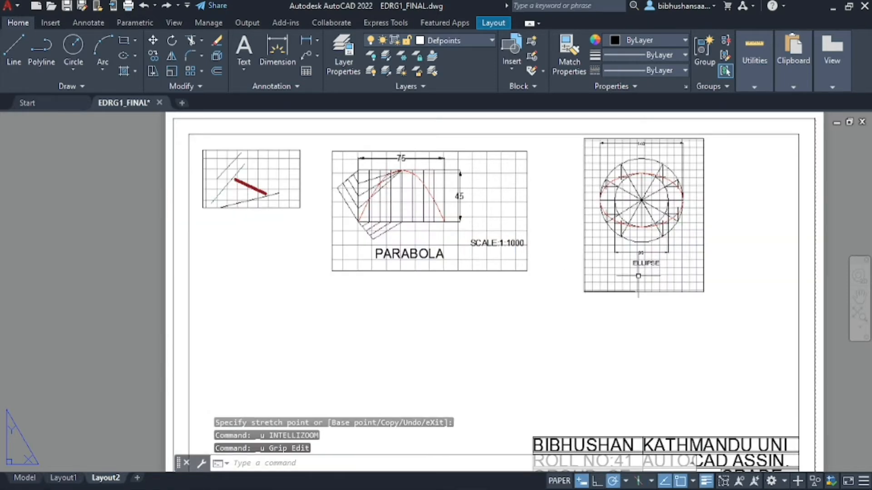
pyautogui.hotkey('ctrl', 'z')
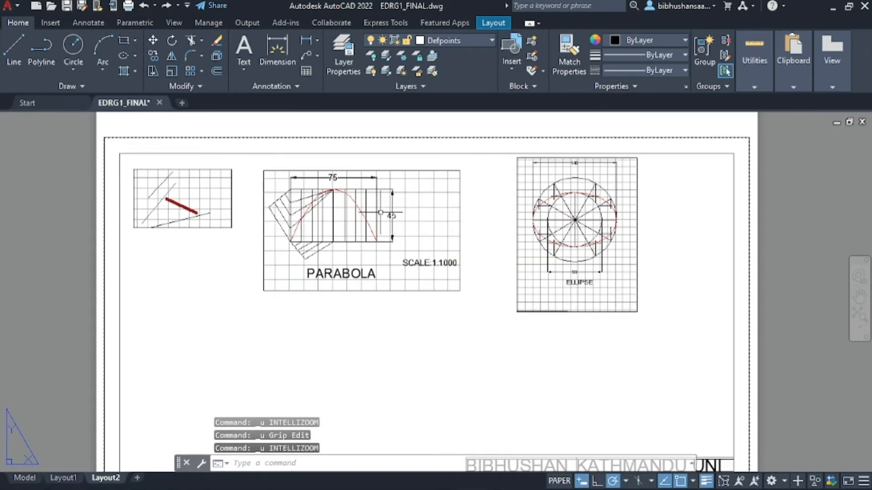
# Move the ellipse viewport left so it sits directly below the small line-drawing viewport
pyautogui.scroll(-2, 380, 212)
pyautogui.scroll(2, 287, 247)
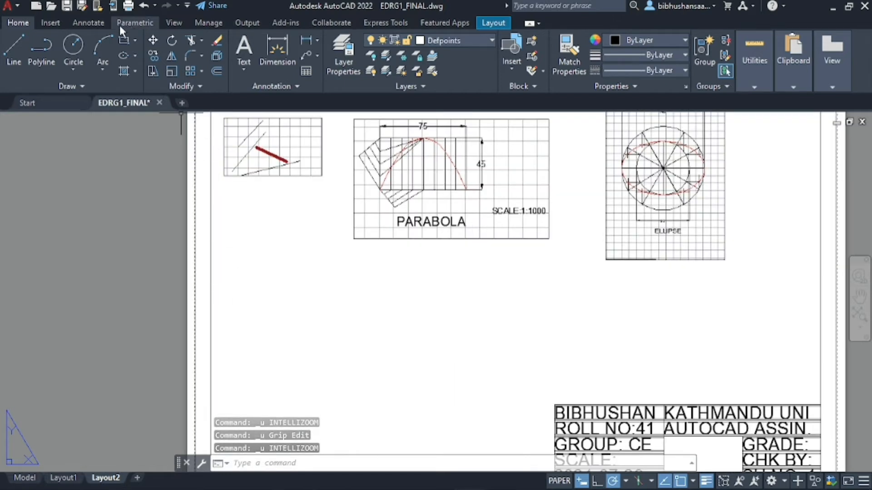
pyautogui.click(642, 166)
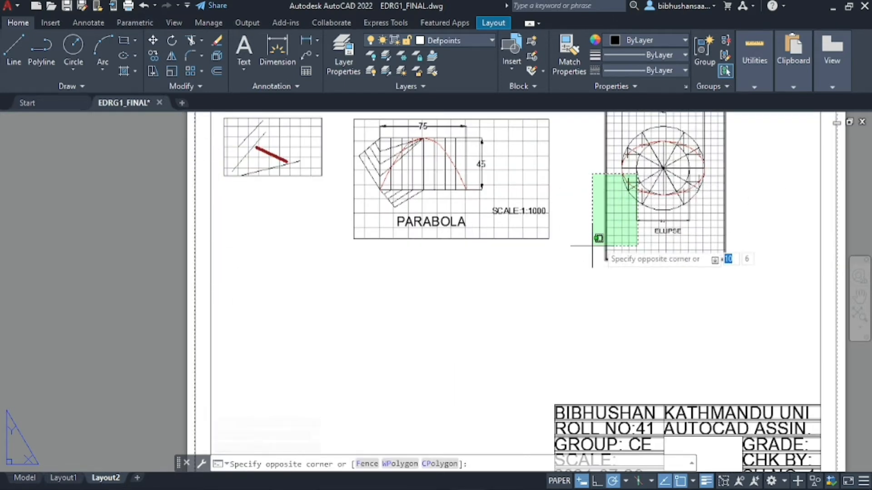
pyautogui.click(607, 244)
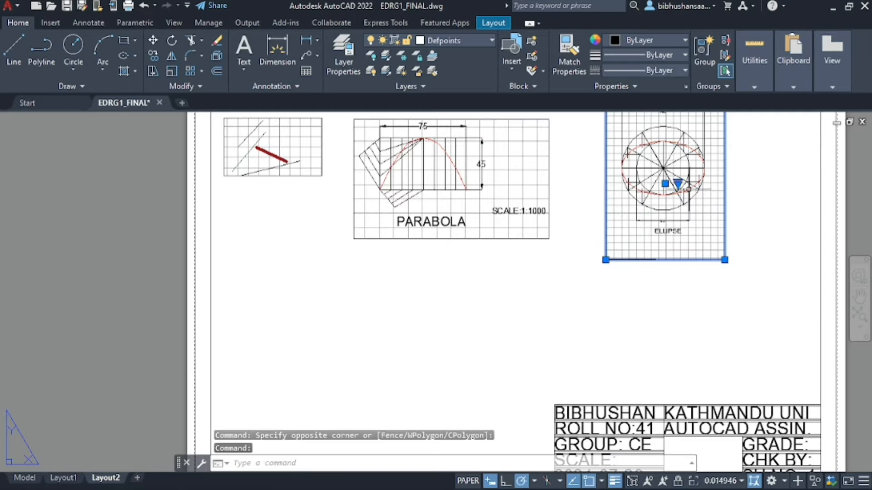
pyautogui.scroll(-2, 600, 297)
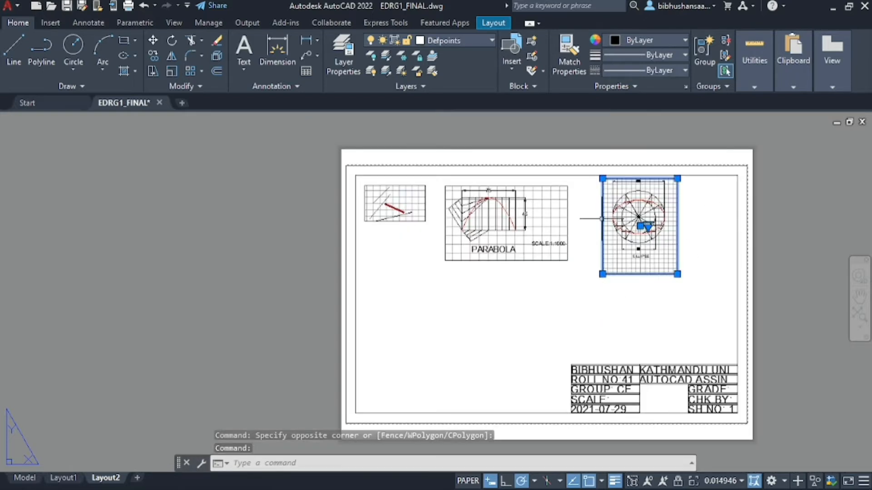
pyautogui.moveTo(602, 219)
pyautogui.mouseDown()
pyautogui.moveTo(563, 263)
pyautogui.moveTo(369, 279)
pyautogui.moveTo(359, 269)
pyautogui.mouseUp()
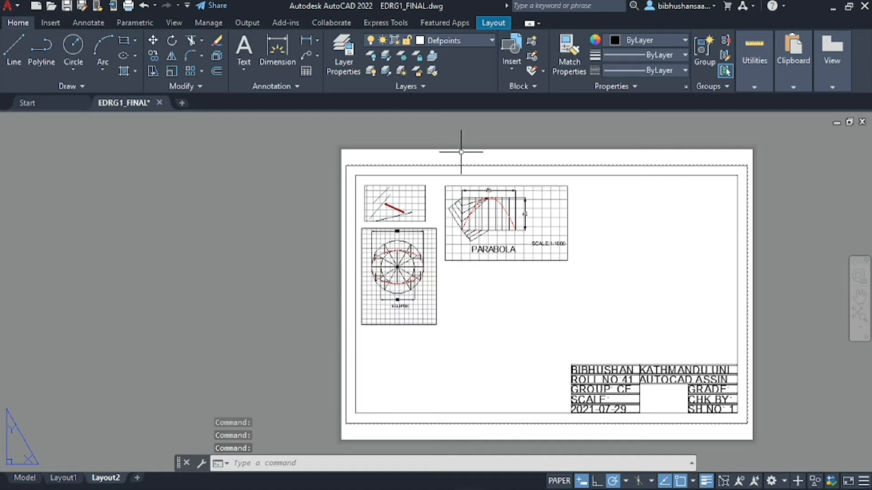
pyautogui.click(418, 119)
pyautogui.press('Escape')
pyautogui.scroll(-2, 280, 173)
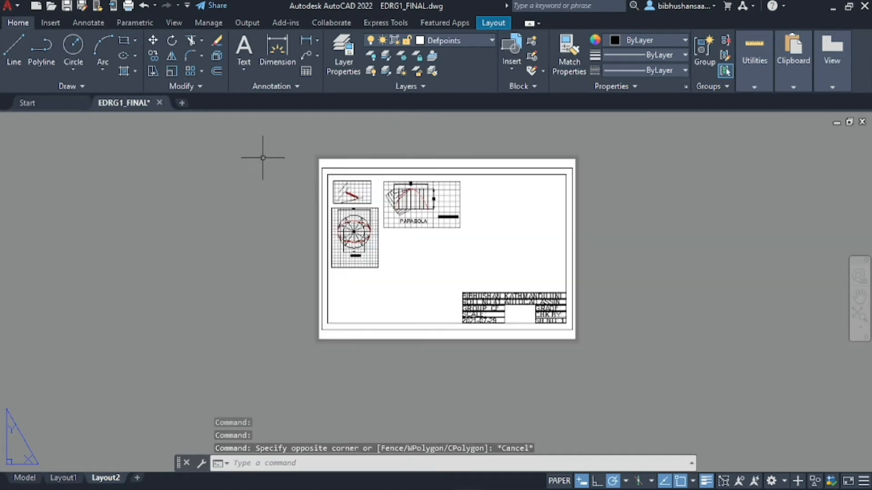
pyautogui.scroll(2, 257, 202)
pyautogui.scroll(2, 517, 329)
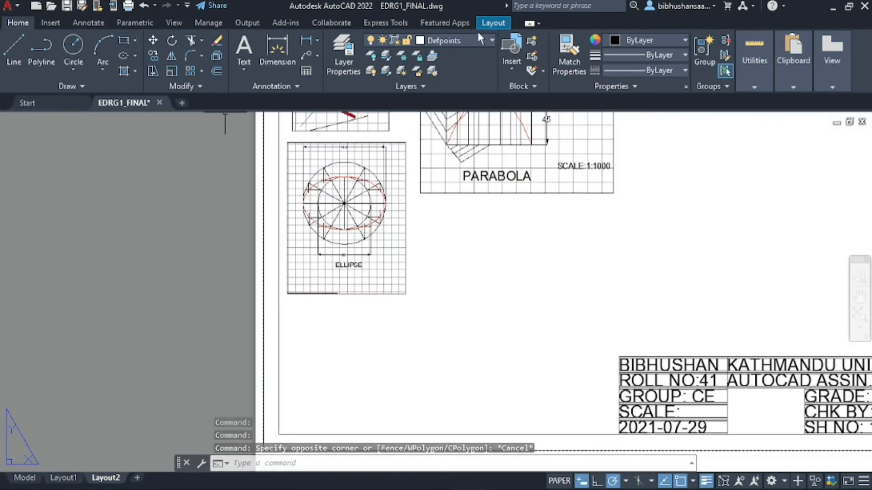
pyautogui.click(493, 23)
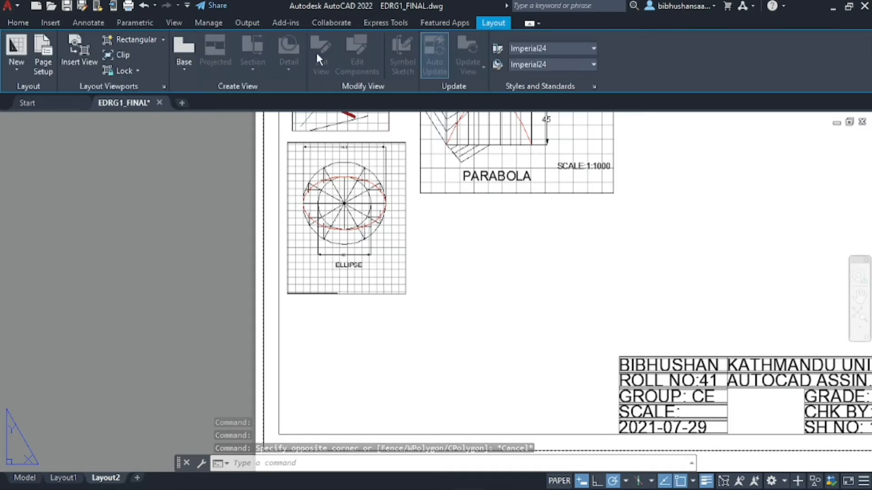
# Draw a rectangular viewport to the right of the parabola view
pyautogui.click(132, 39)
pyautogui.scroll(-3, 565, 194)
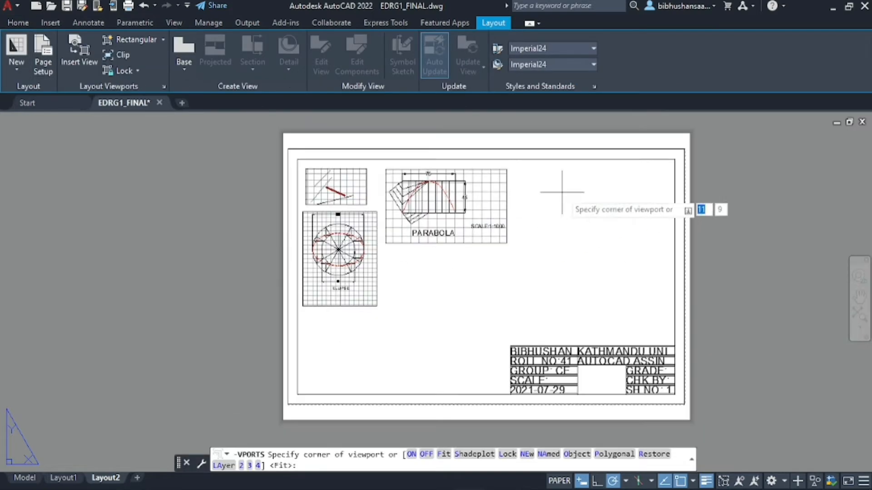
pyautogui.scroll(2, 510, 171)
pyautogui.click(479, 153)
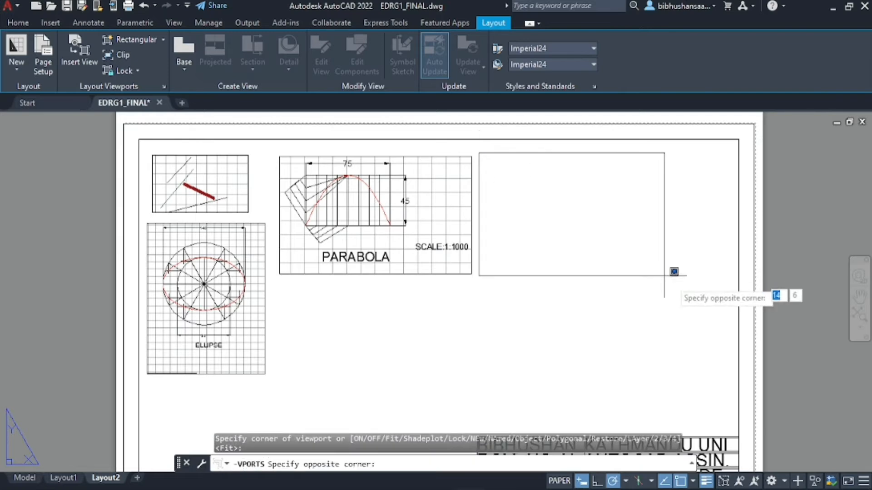
pyautogui.click(731, 295)
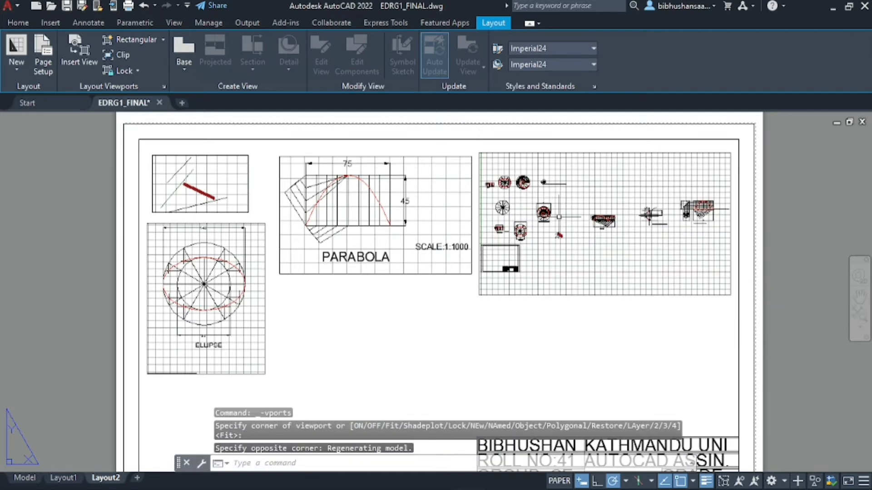
pyautogui.scroll(5, 520, 217)
pyautogui.scroll(-5, 520, 217)
# Zoom and pan inside it to frame the full CYCLOID drawing, then return to paper space
pyautogui.doubleClick(633, 216)
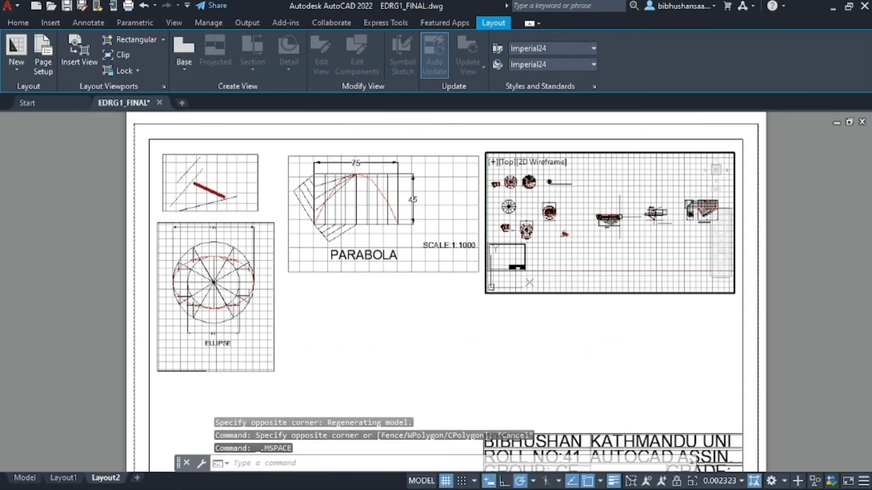
pyautogui.scroll(4, 619, 216)
pyautogui.scroll(-2, 619, 216)
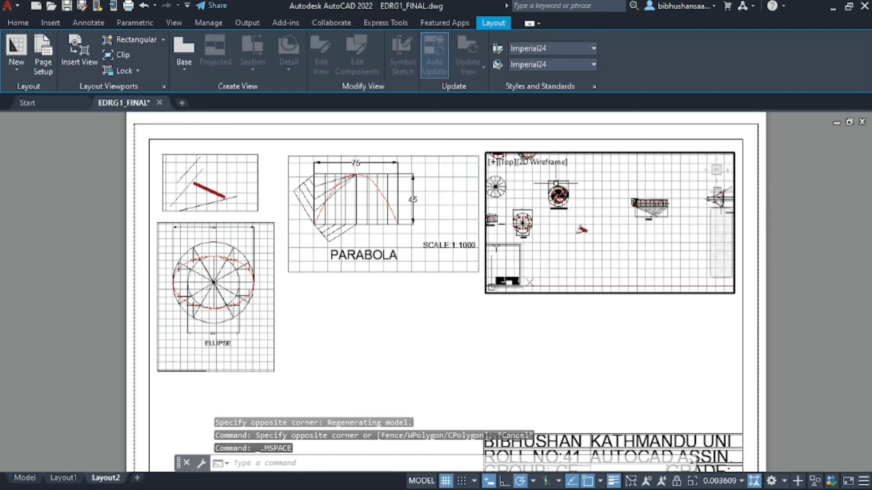
pyautogui.scroll(8, 664, 197)
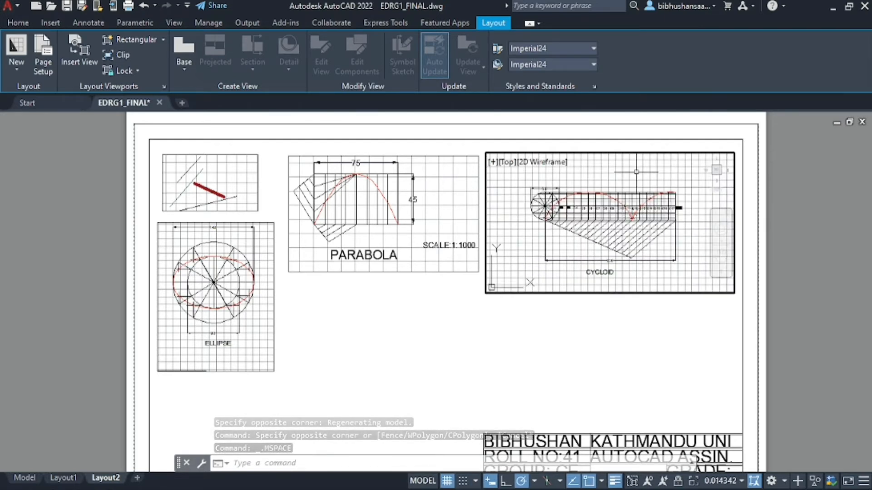
pyautogui.scroll(-4, 603, 264)
pyautogui.scroll(4, 607, 260)
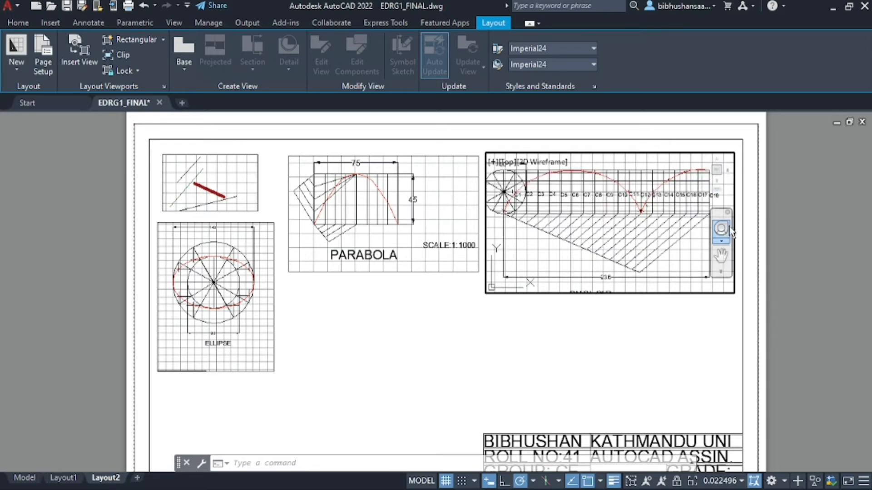
pyautogui.click(721, 255)
pyautogui.moveTo(544, 220); pyautogui.dragTo(611, 214)
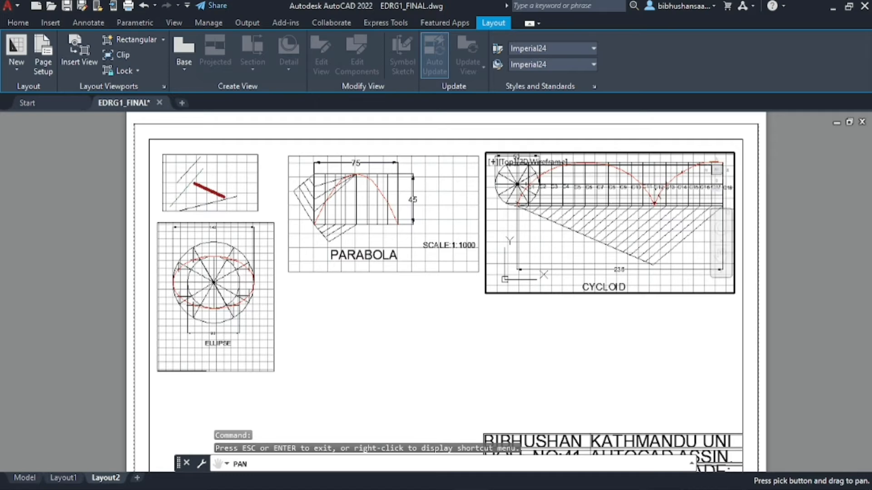
pyautogui.press('Escape')
pyautogui.doubleClick(815, 219)
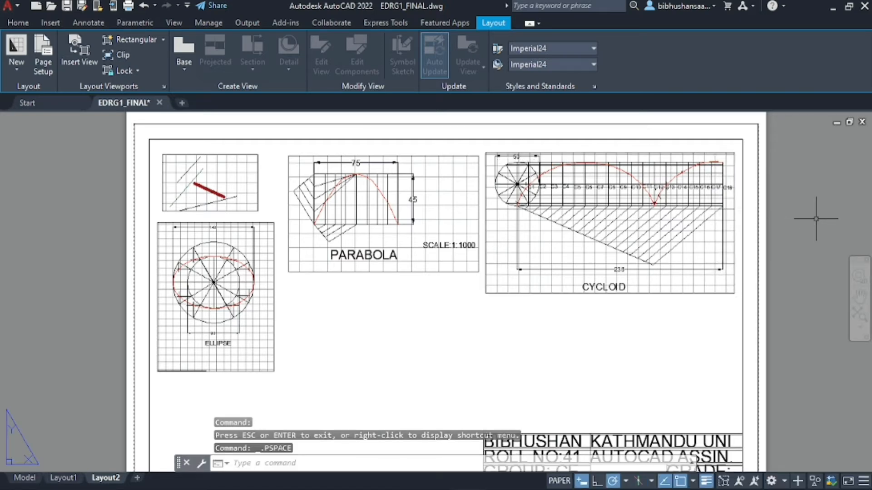
# Draw a rectangular viewport below the PARABOLA view
pyautogui.scroll(-2, 503, 302)
pyautogui.scroll(4, 487, 306)
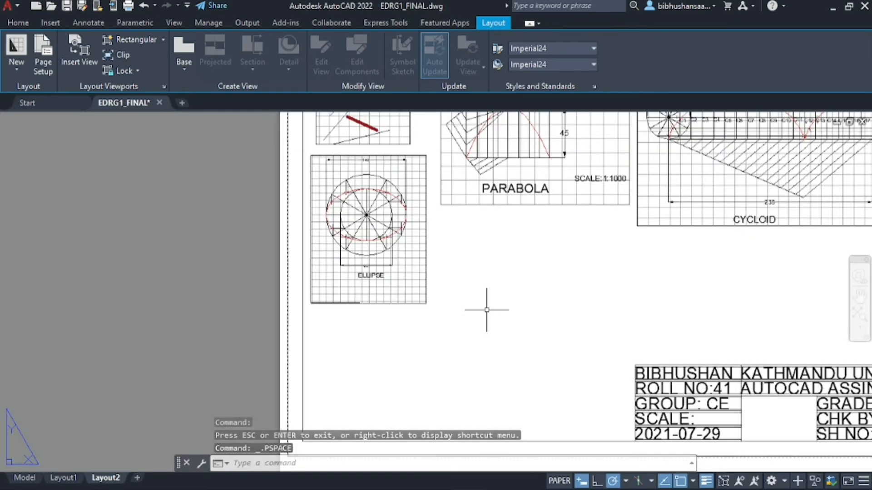
pyautogui.scroll(-2, 515, 328)
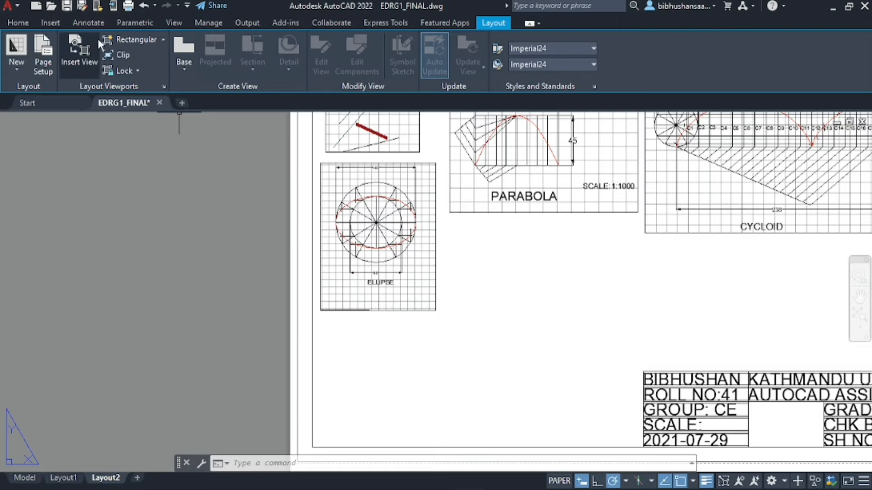
pyautogui.click(119, 39)
pyautogui.click(451, 227)
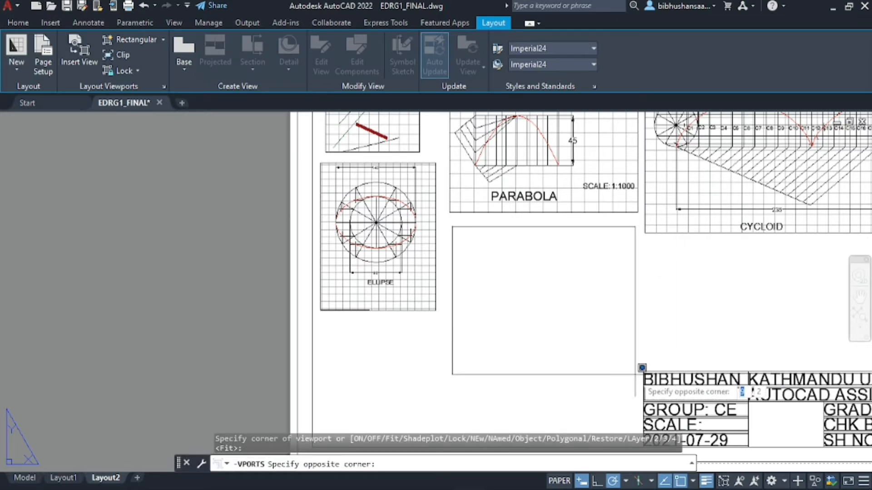
pyautogui.click(643, 389)
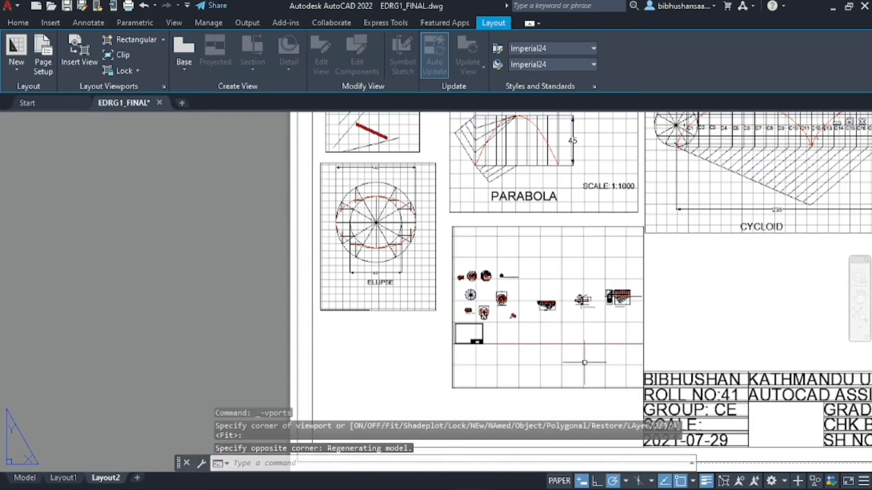
# Zoom and pan inside it to centre the ARCHIMEDEAN SPIRAL and its label, then return to paper space
pyautogui.doubleClick(509, 329)
pyautogui.scroll(4, 509, 329)
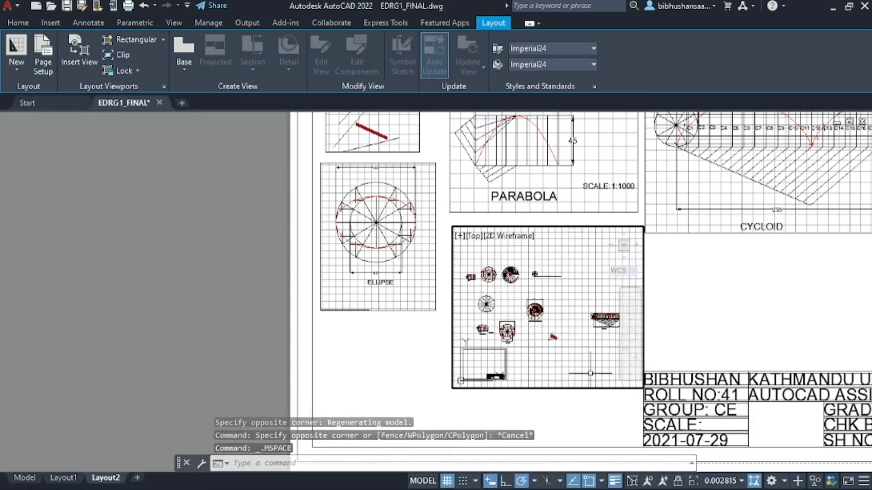
pyautogui.scroll(6, 533, 304)
pyautogui.scroll(-2, 517, 298)
pyautogui.scroll(2, 564, 317)
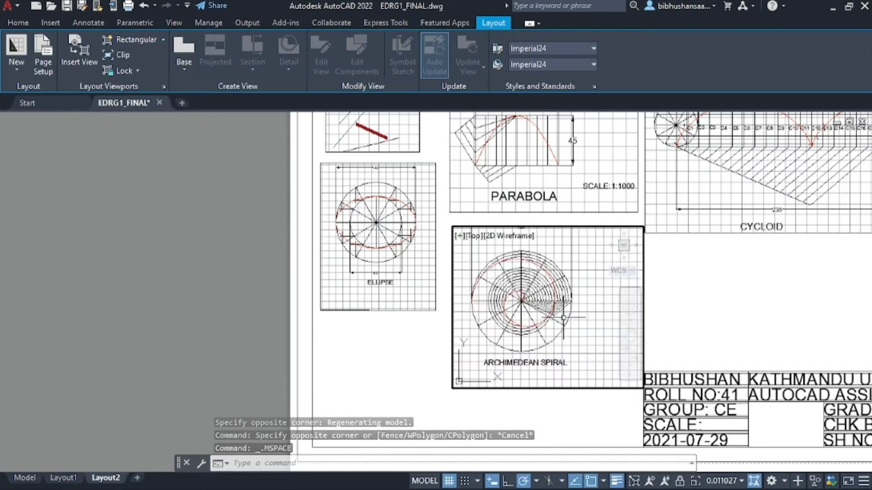
pyautogui.scroll(-2, 586, 369)
pyautogui.scroll(2, 537, 333)
pyautogui.scroll(-2, 536, 332)
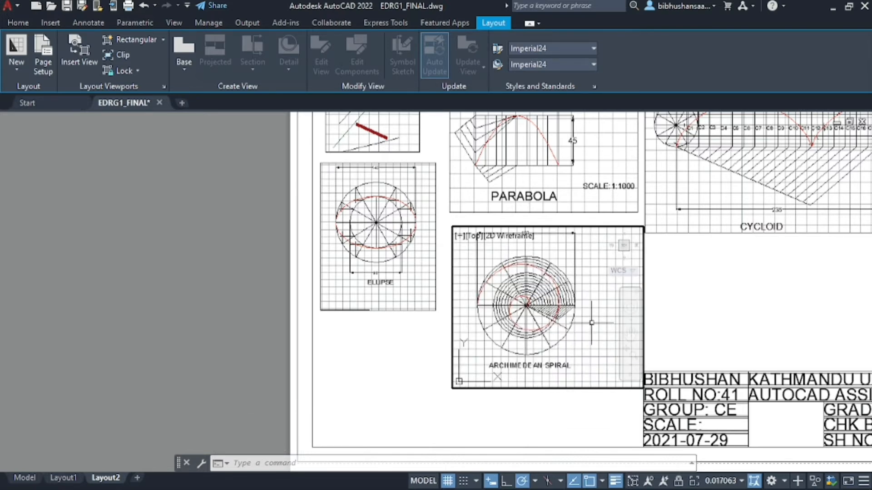
pyautogui.click(629, 335)
pyautogui.moveTo(514, 312); pyautogui.dragTo(553, 345)
pyautogui.press('Escape')
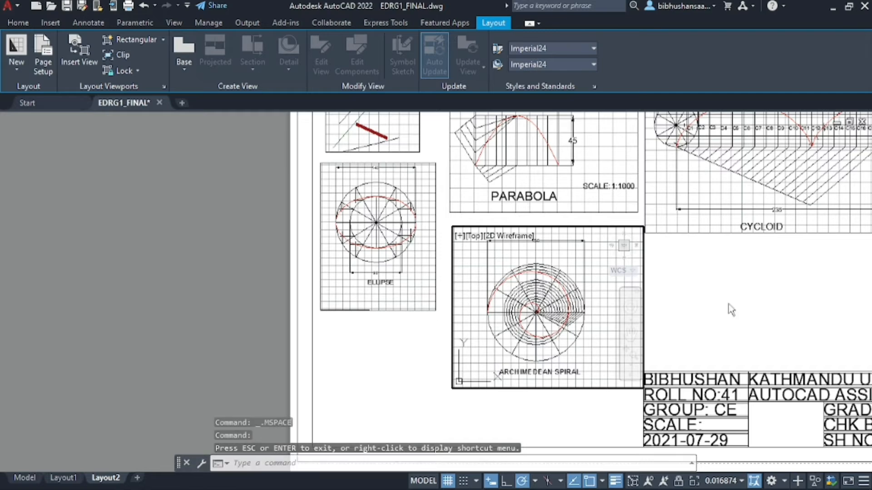
pyautogui.doubleClick(686, 296)
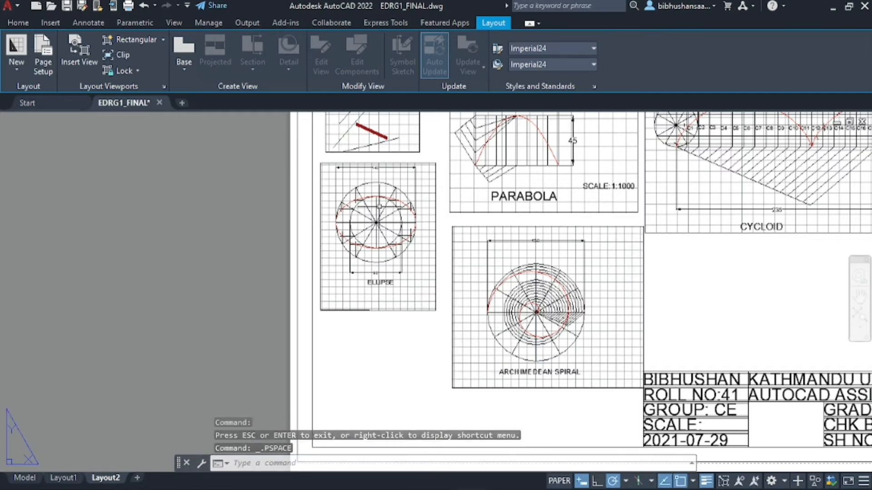
pyautogui.scroll(-2, 374, 205)
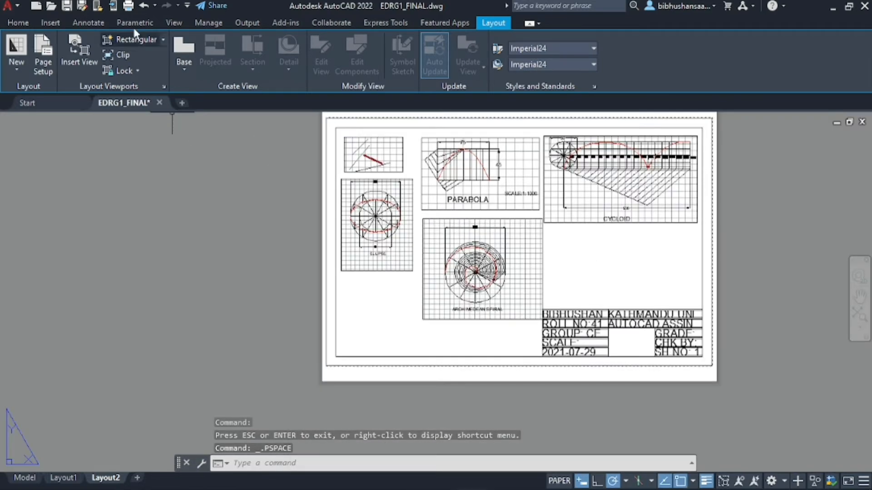
# Draw a rectangular viewport above the title block, below the CYCLOID view
pyautogui.click(136, 40)
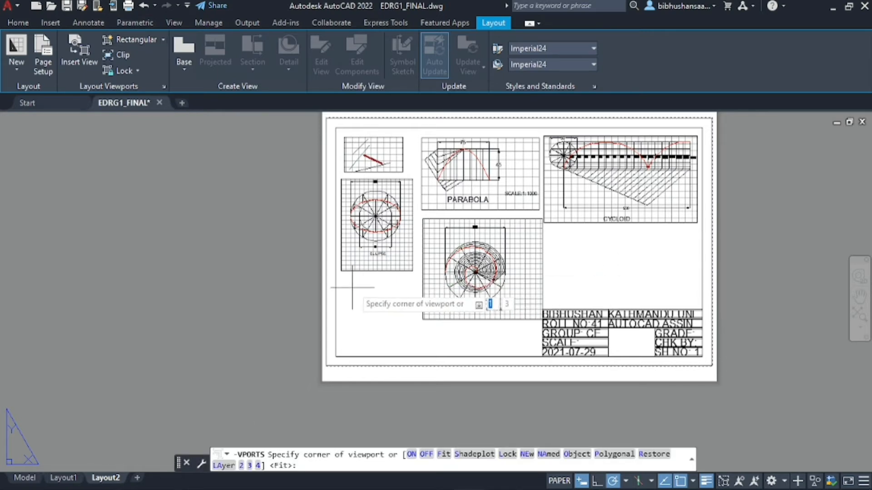
pyautogui.click(554, 234)
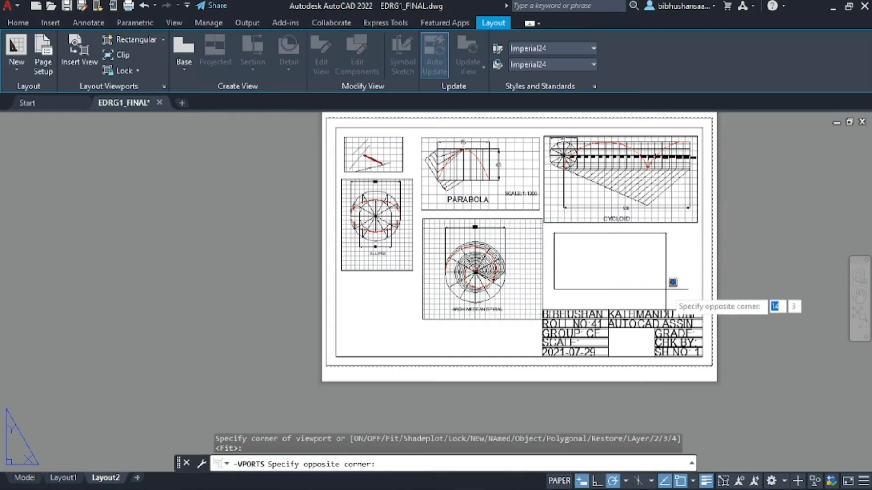
pyautogui.click(693, 303)
pyautogui.scroll(2, 658, 274)
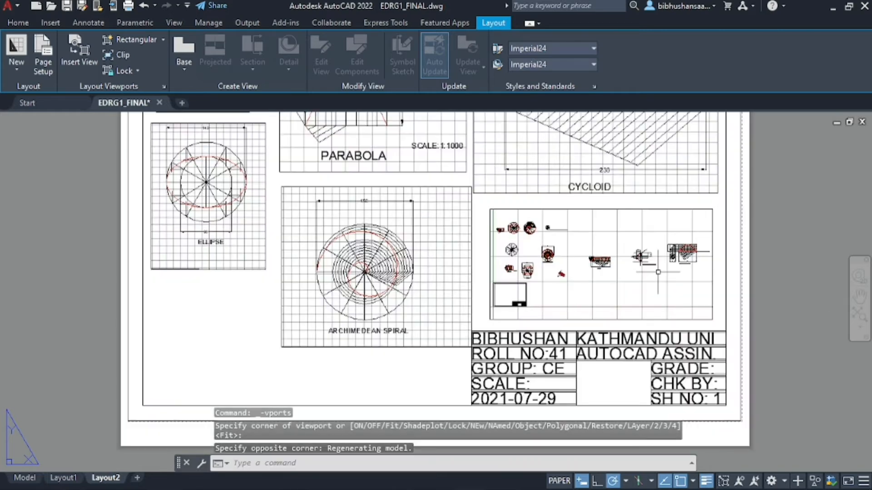
pyautogui.click(642, 257)
pyautogui.doubleClick(642, 258)
# Zoom and pan inside it to show the SURFACE DEVELOPMENT drawing, then return to paper space
pyautogui.scroll(-3, 567, 258)
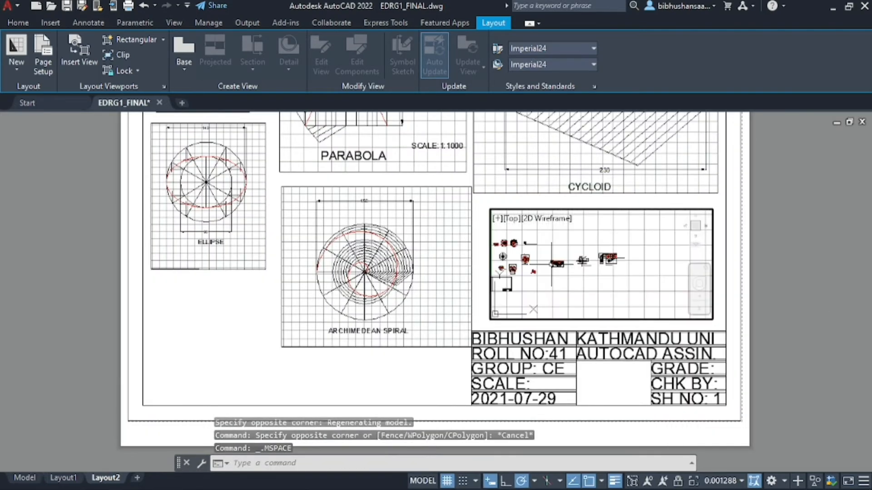
pyautogui.scroll(5, 568, 257)
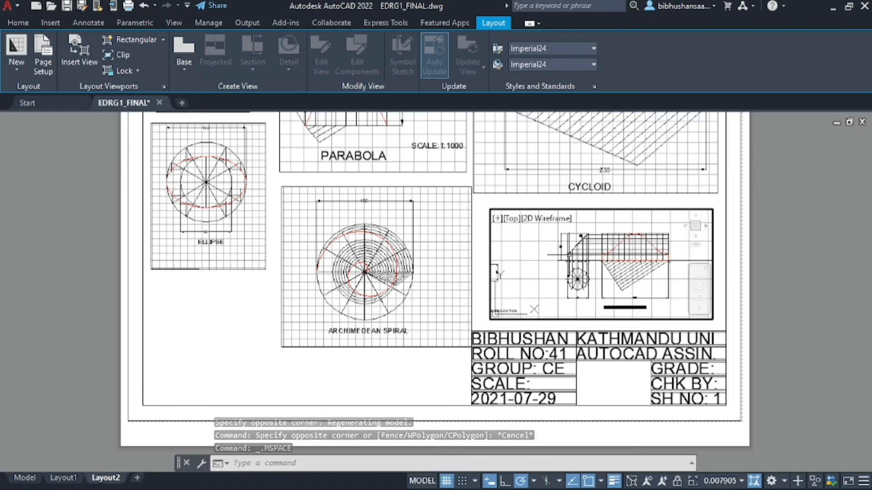
pyautogui.scroll(2, 567, 254)
pyautogui.scroll(-2, 604, 257)
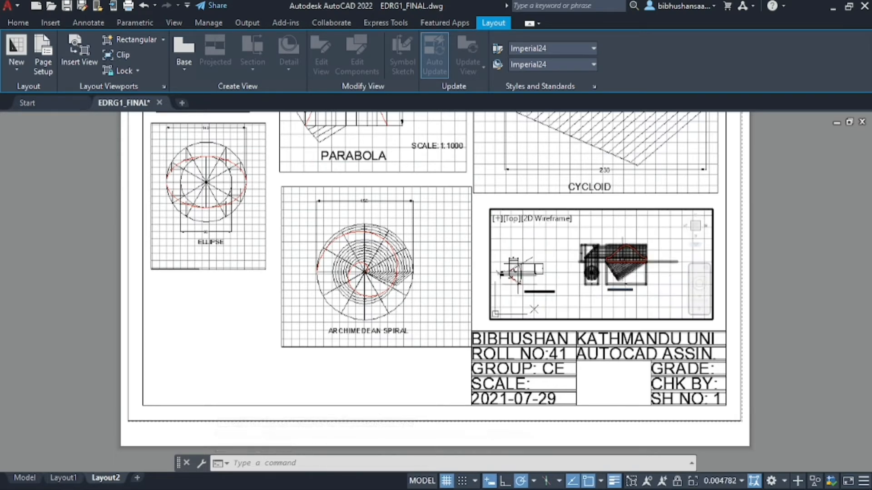
pyautogui.scroll(2, 617, 260)
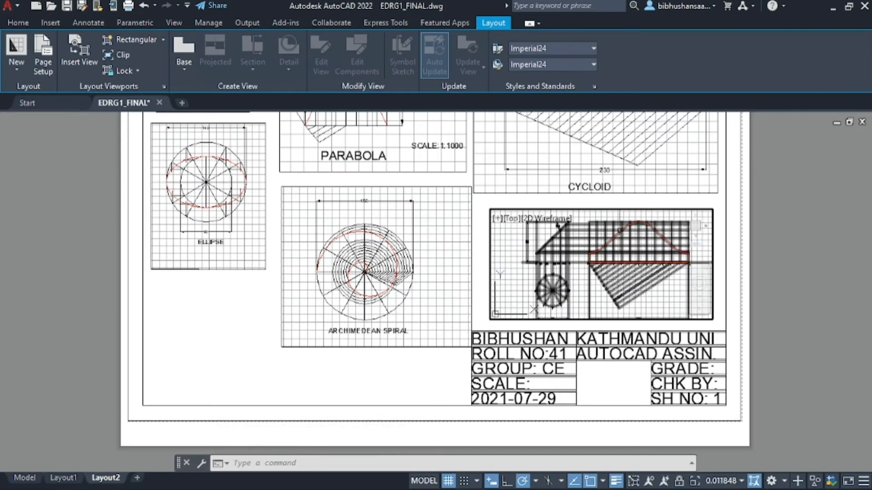
pyautogui.scroll(-1, 619, 262)
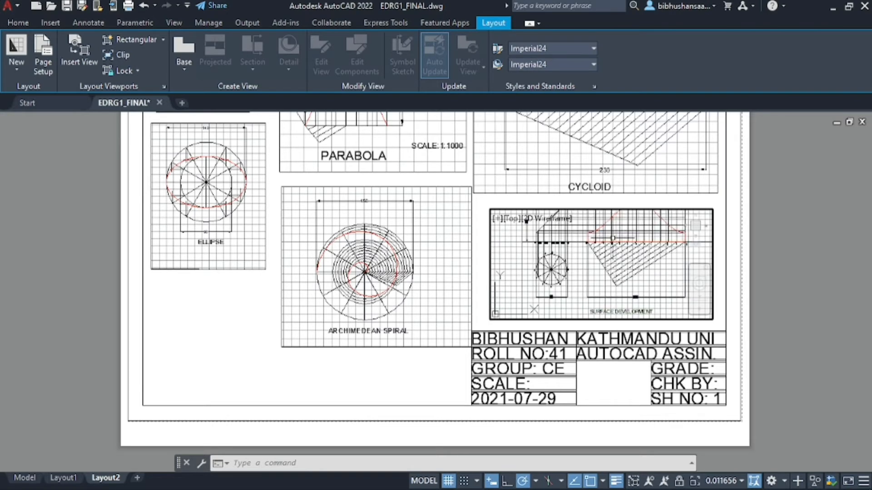
pyautogui.scroll(-1, 526, 221)
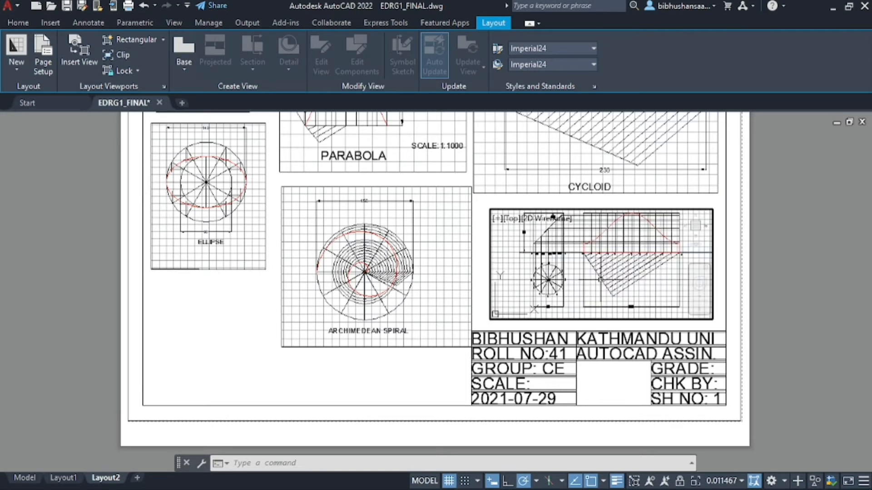
pyautogui.scroll(-1, 602, 302)
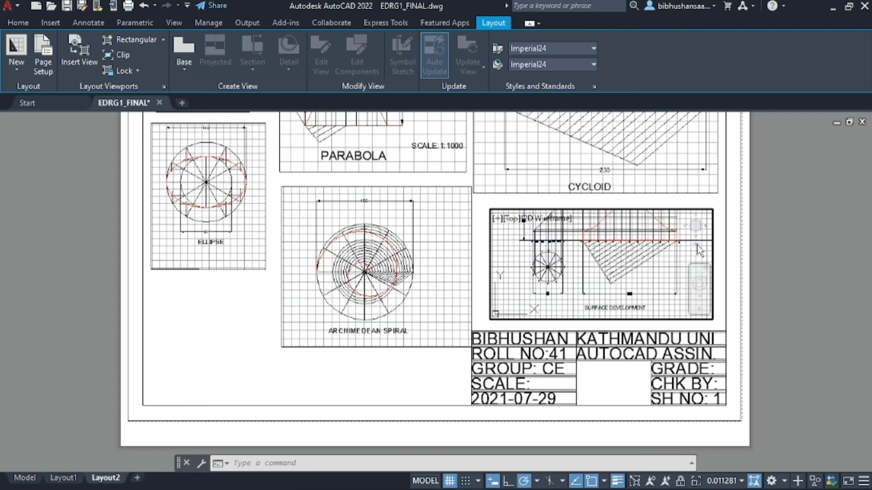
pyautogui.click(706, 307)
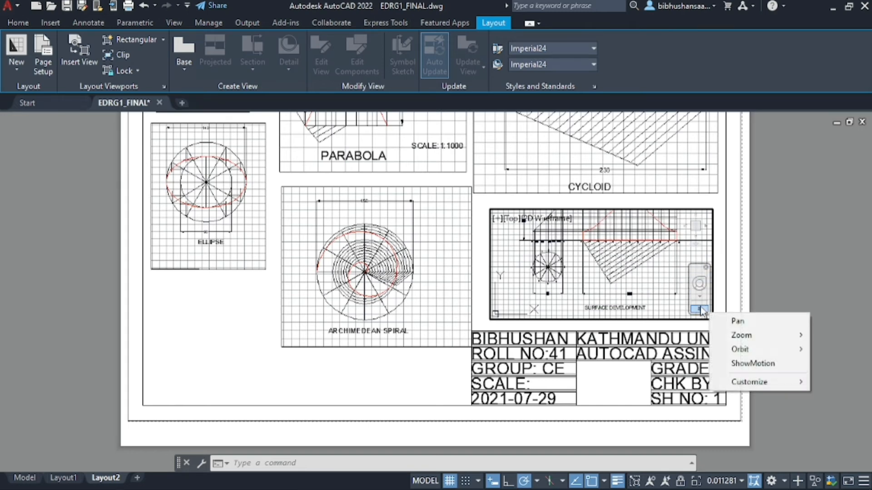
pyautogui.click(733, 323)
pyautogui.moveTo(592, 247); pyautogui.dragTo(593, 255)
pyautogui.scroll(-3, 593, 252)
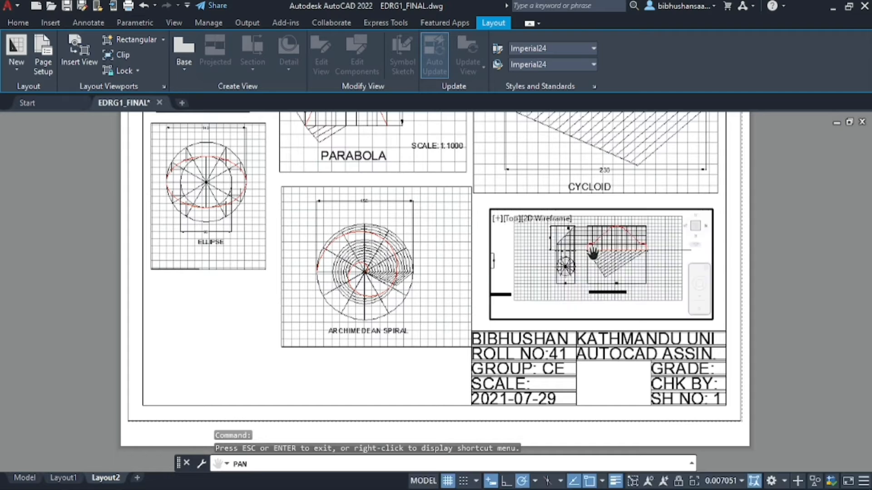
pyautogui.scroll(3, 596, 243)
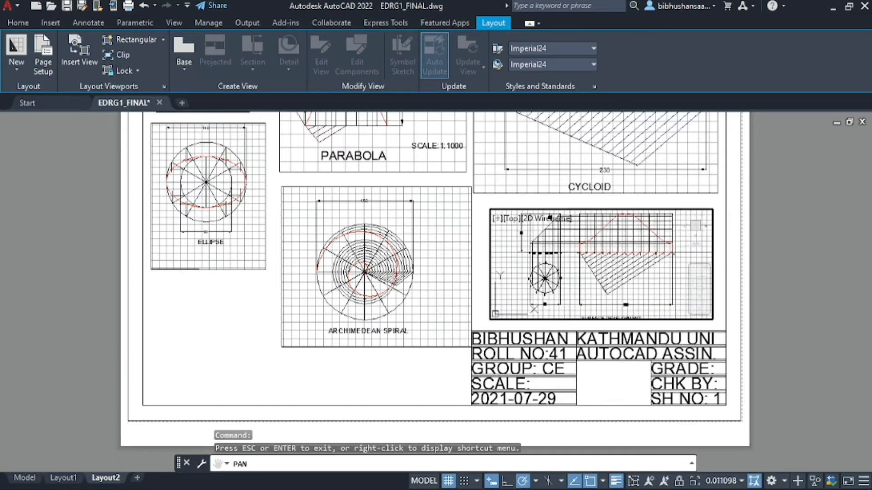
pyautogui.press('Escape')
pyautogui.doubleClick(777, 261)
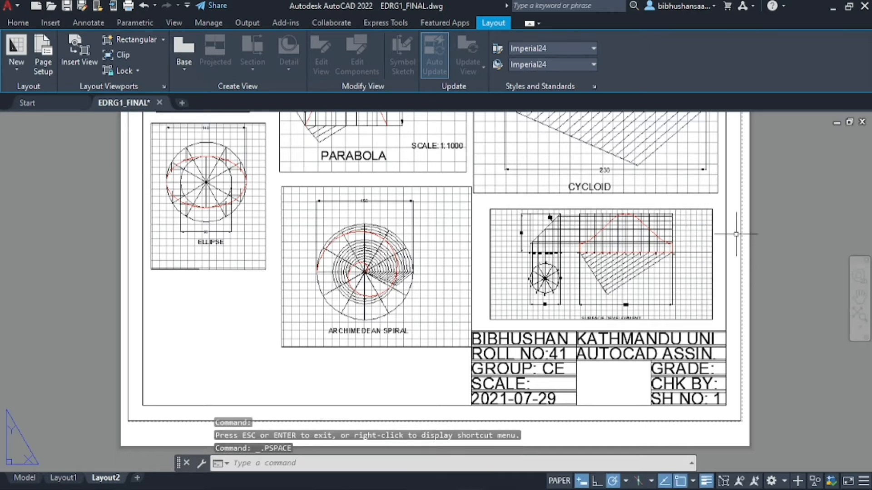
# Stretch the viewport's top edge up to the CYCLOID view and re-centre the surface development drawing
pyautogui.click(590, 210)
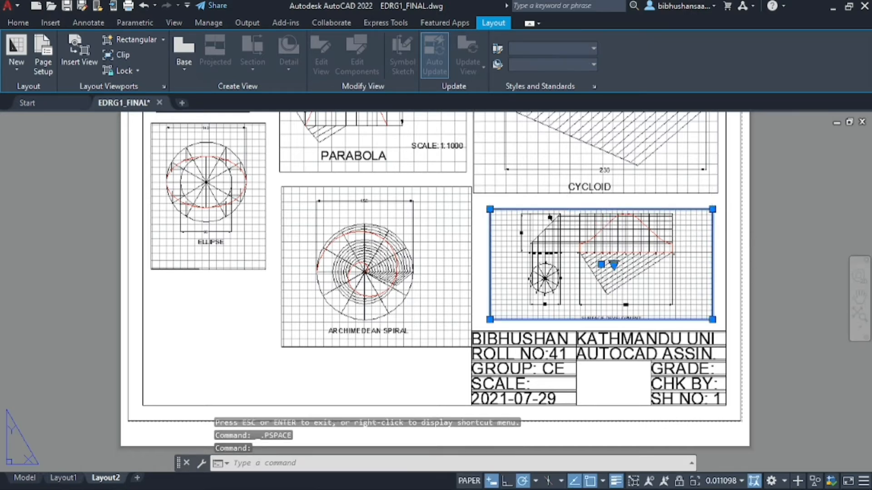
pyautogui.click(712, 209)
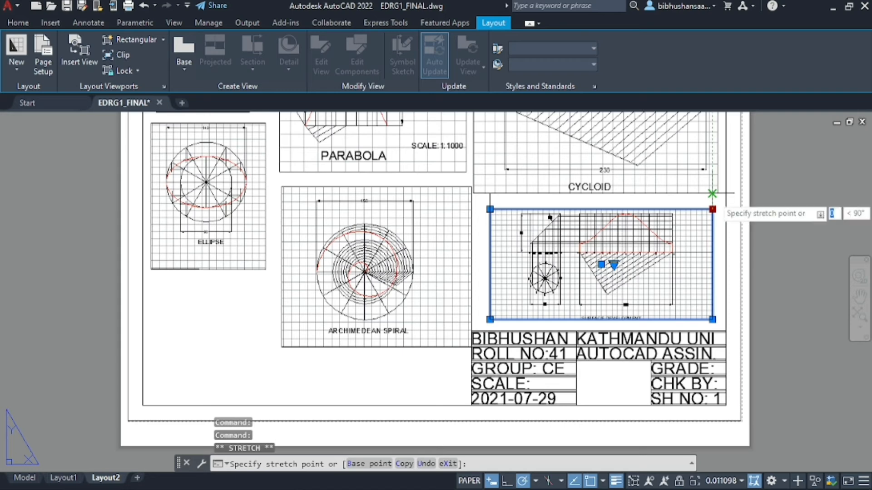
pyautogui.click(712, 194)
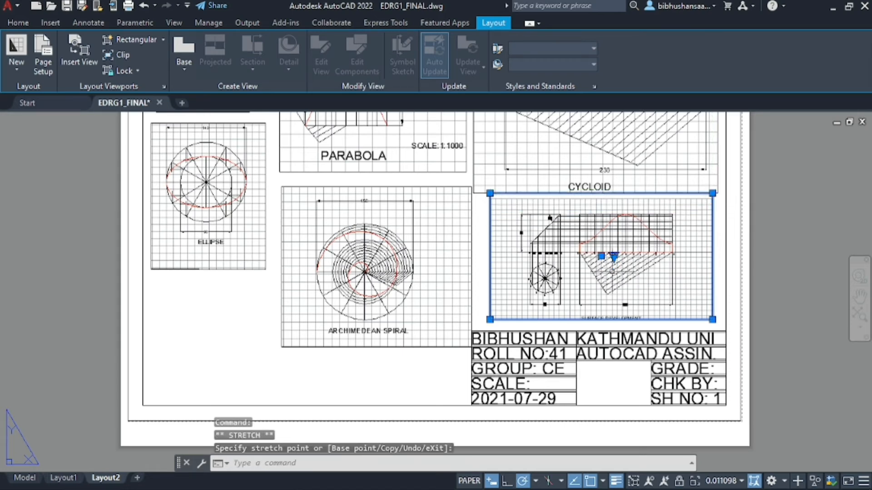
pyautogui.doubleClick(550, 218)
pyautogui.moveTo(551, 218); pyautogui.dragTo(551, 200, button='middle')
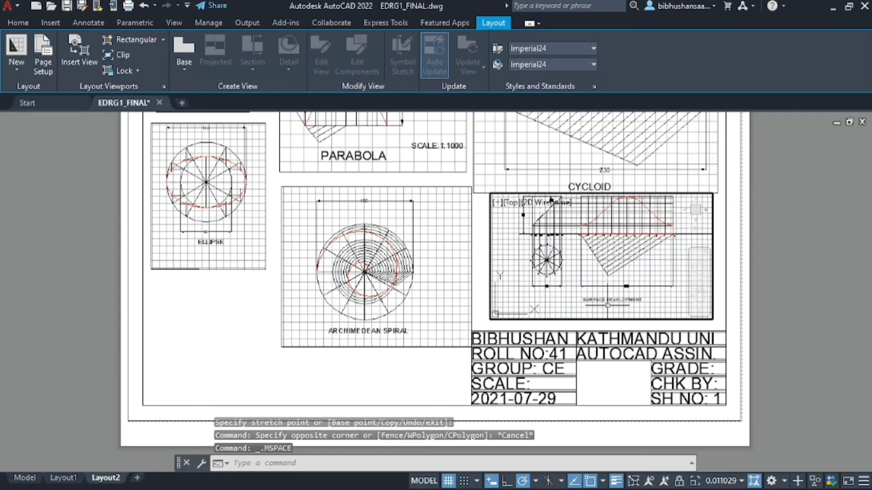
pyautogui.click(699, 293)
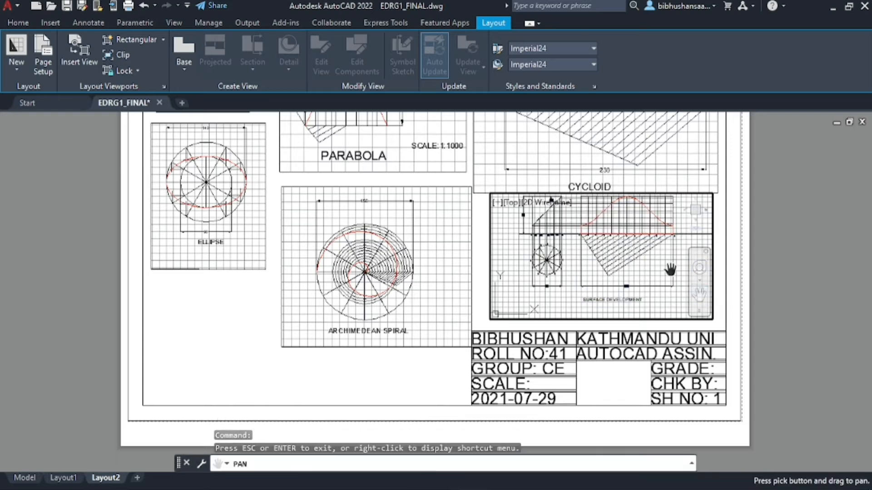
pyautogui.moveTo(670, 269)
pyautogui.mouseDown()
pyautogui.moveTo(654, 268)
pyautogui.moveTo(644, 248)
pyautogui.mouseUp()
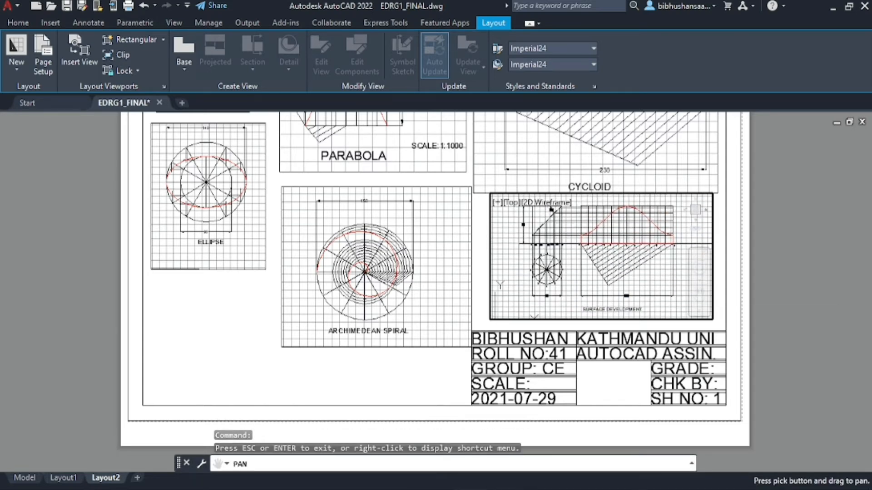
pyautogui.press('Escape')
pyautogui.doubleClick(792, 235)
pyautogui.scroll(-2, 792, 234)
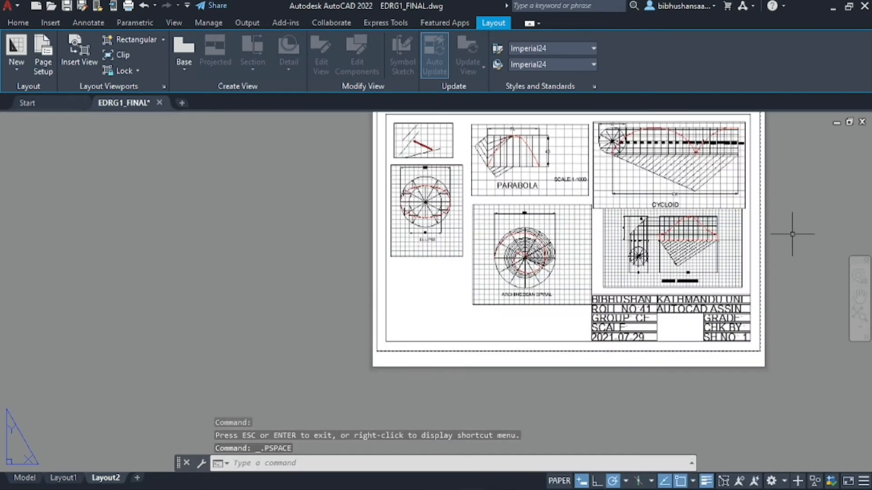
pyautogui.scroll(2, 431, 326)
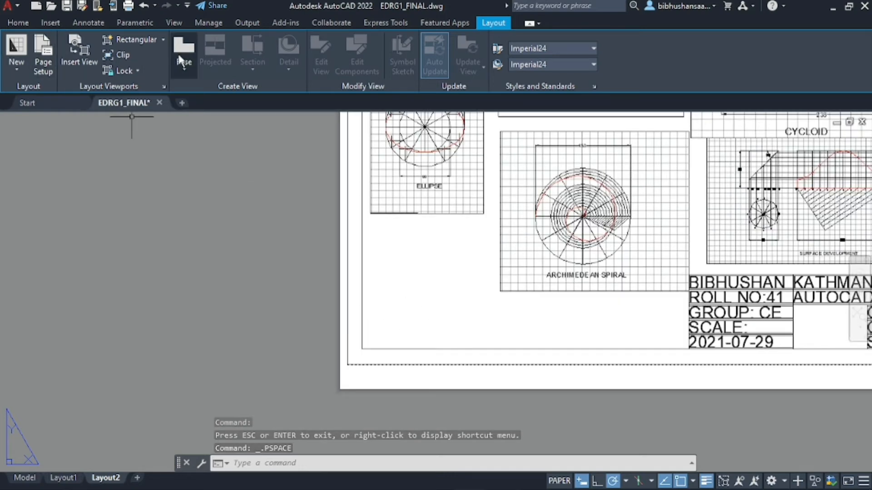
# Draw a viewport below the ellipse, then undo it as misplaced
pyautogui.click(129, 40)
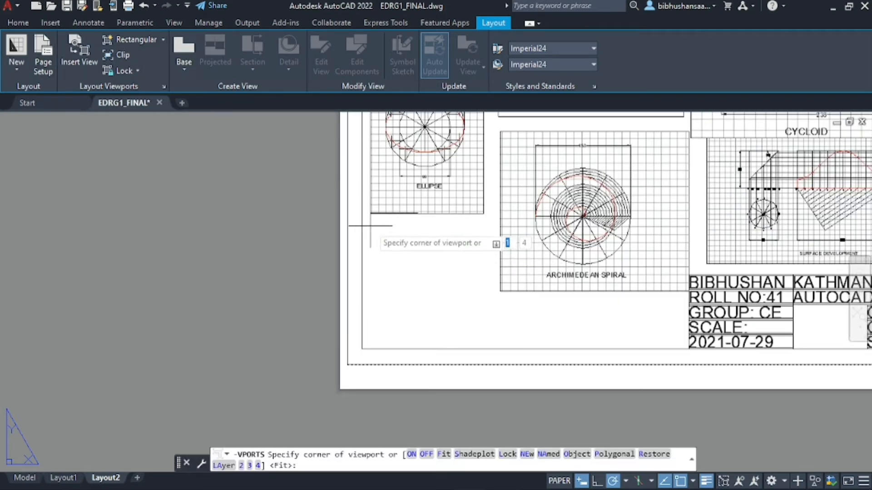
pyautogui.click(362, 349)
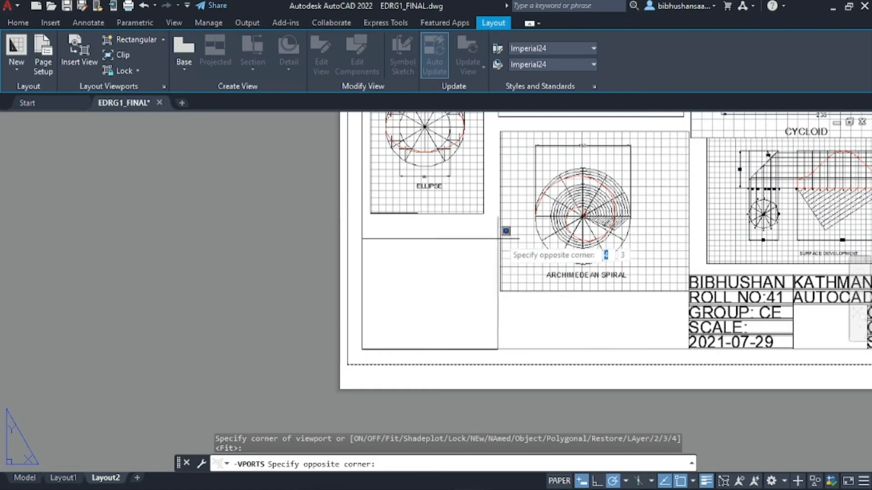
pyautogui.click(500, 290)
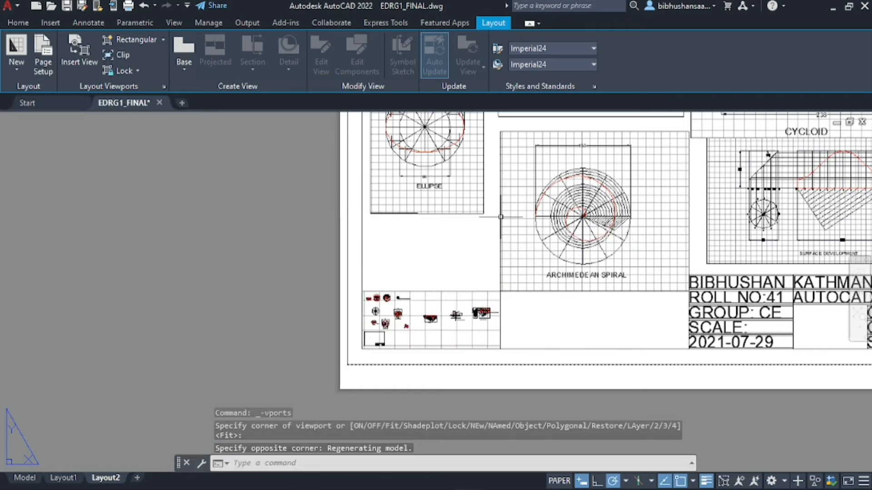
pyautogui.scroll(4, 435, 310)
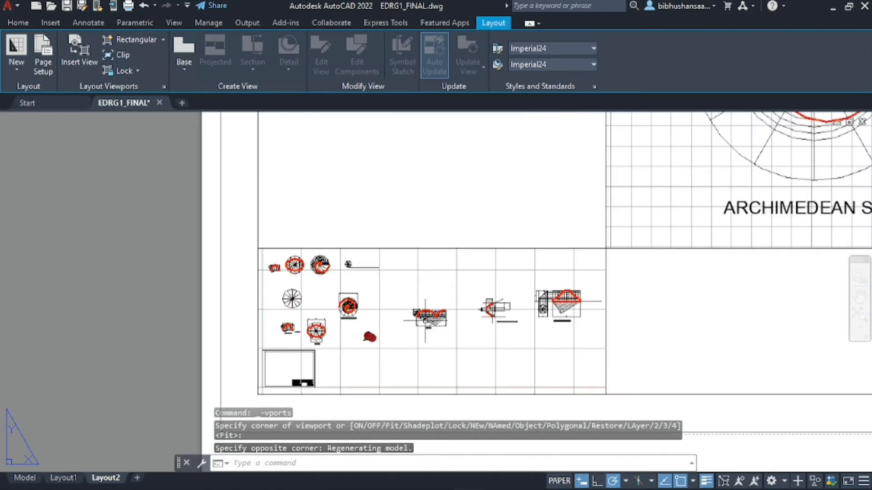
pyautogui.scroll(-4, 425, 320)
pyautogui.hotkey('ctrl', 'z')
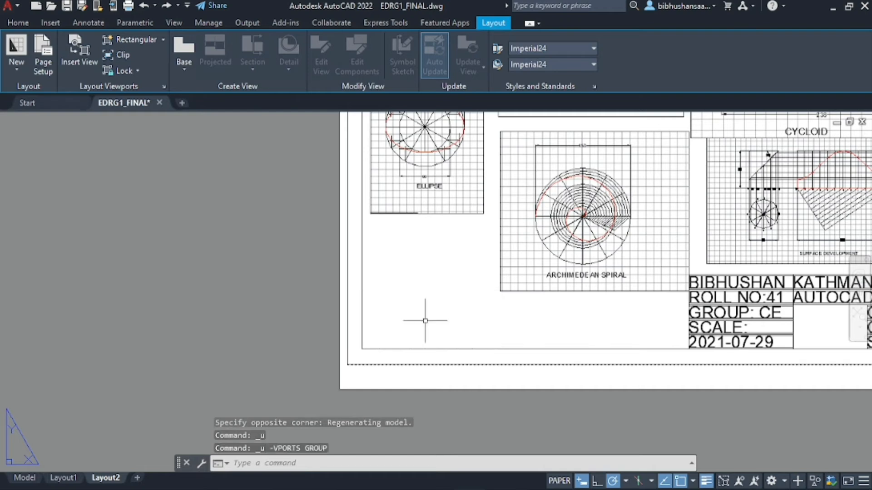
# Redraw the viewport below the ellipse and zoom inside it to the ORTHOGRAPHIC PROJECTION drawing
pyautogui.click(136, 40)
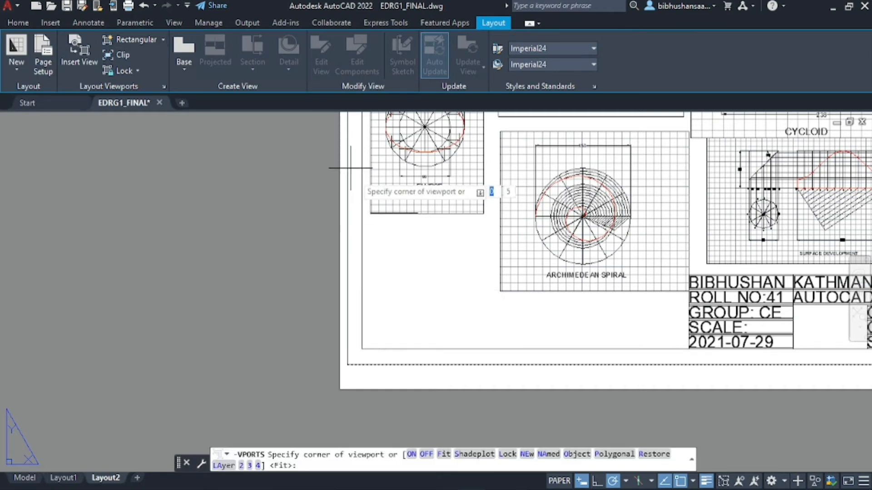
pyautogui.click(370, 214)
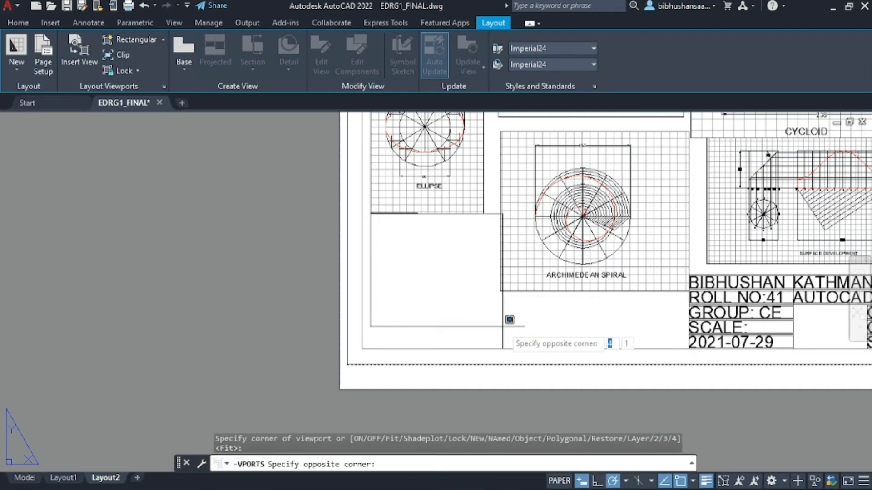
pyautogui.click(500, 333)
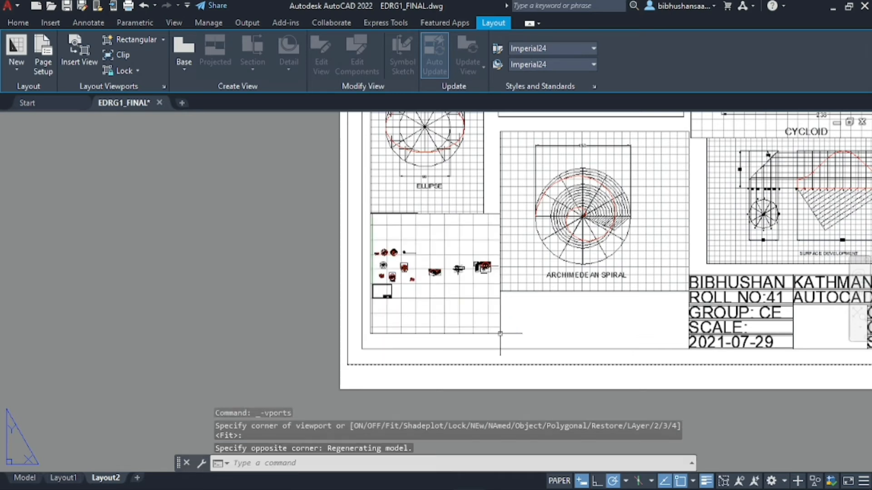
pyautogui.doubleClick(423, 285)
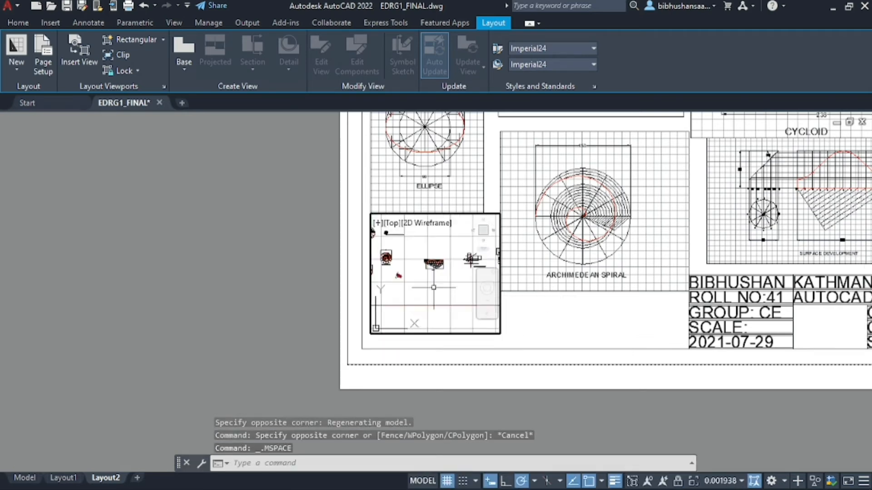
pyautogui.scroll(6, 470, 260)
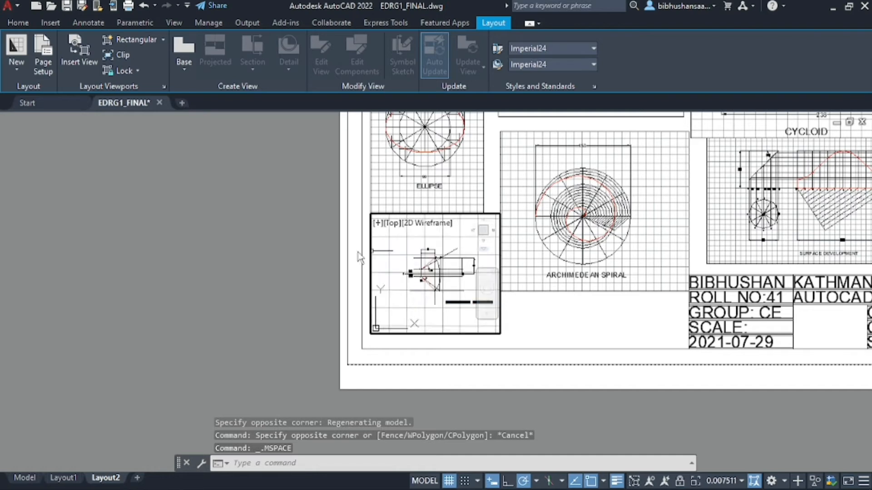
pyautogui.scroll(2, 435, 274)
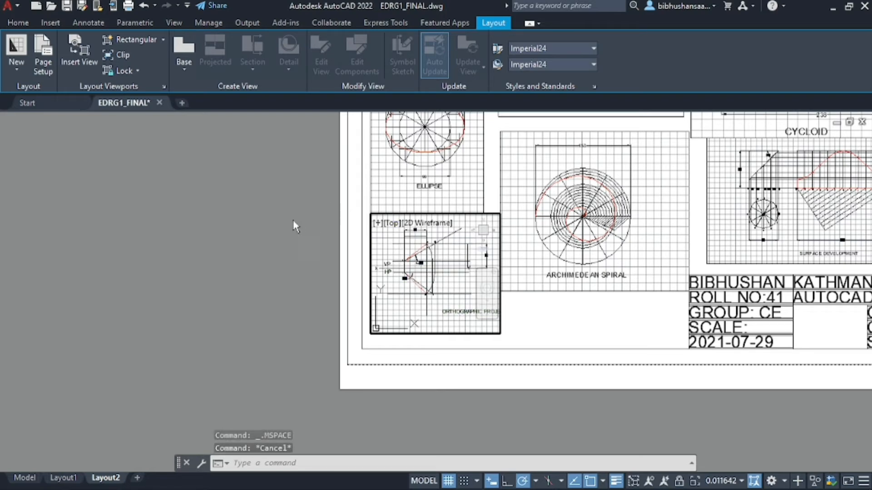
# Return to paper space and zoom around the sheet to check all seven views
pyautogui.doubleClick(279, 211)
pyautogui.scroll(-1, 277, 222)
pyautogui.scroll(-1, 340, 319)
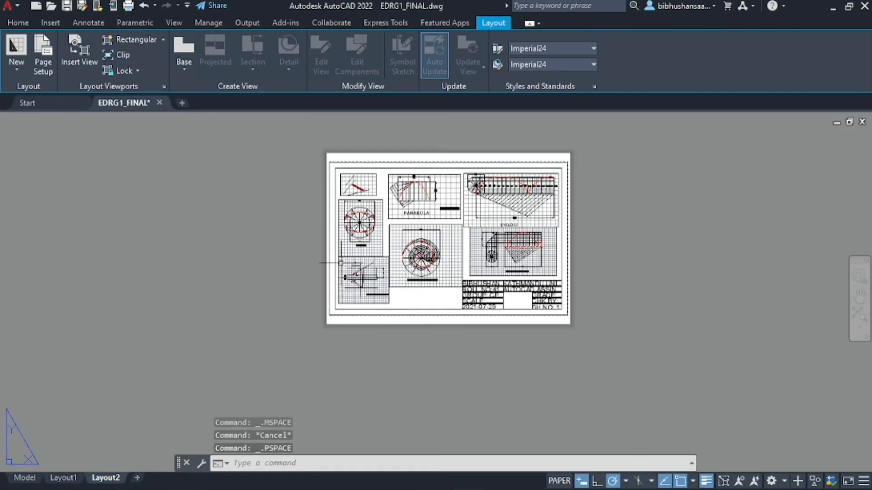
pyautogui.scroll(1, 327, 235)
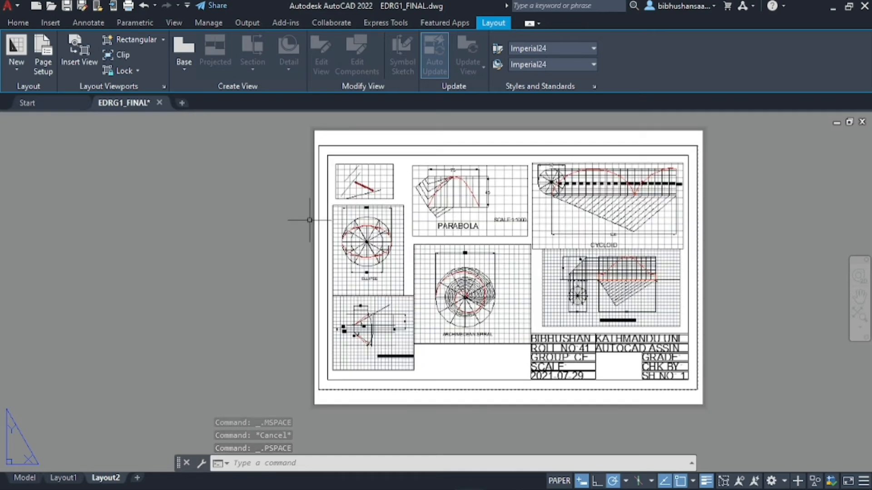
pyautogui.scroll(1, 309, 220)
pyautogui.scroll(-2, 310, 220)
pyautogui.scroll(1, 377, 219)
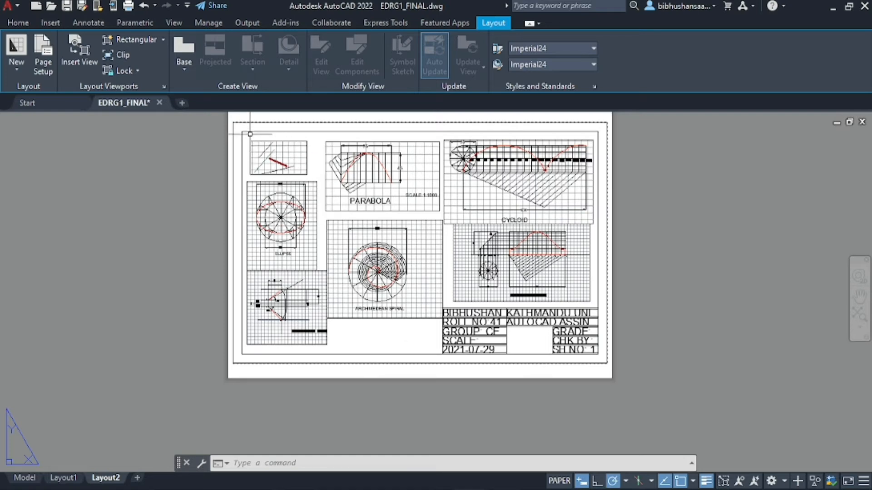
pyautogui.scroll(-1, 282, 200)
pyautogui.scroll(2, 288, 202)
pyautogui.scroll(-1, 292, 236)
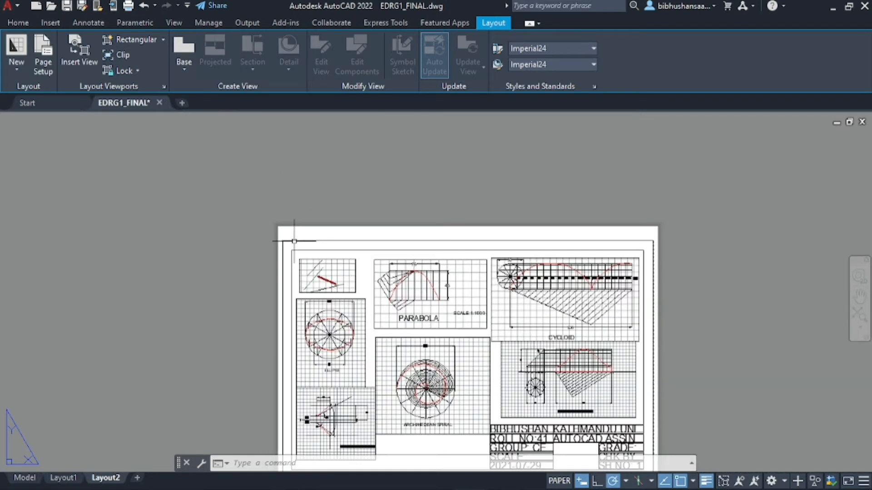
pyautogui.scroll(1, 339, 280)
# Shrink the top-left viewport and move it into the sheet's top-left corner
pyautogui.click(373, 276)
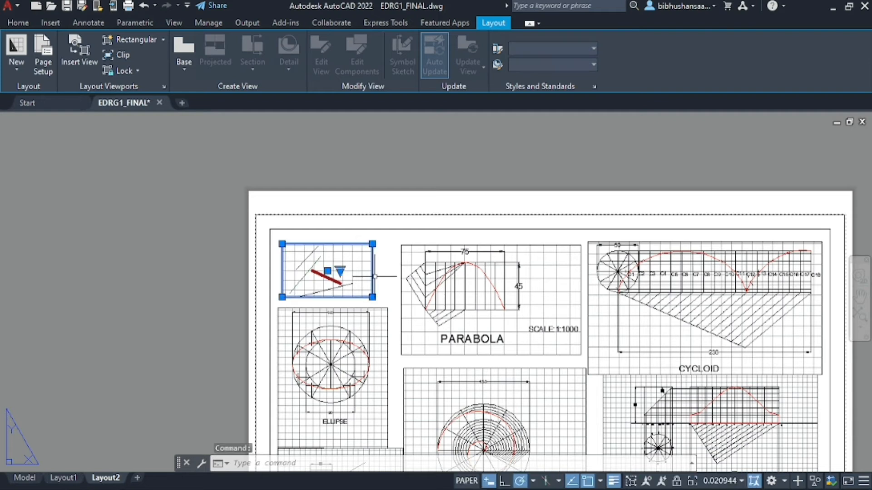
pyautogui.click(372, 297)
pyautogui.click(357, 286)
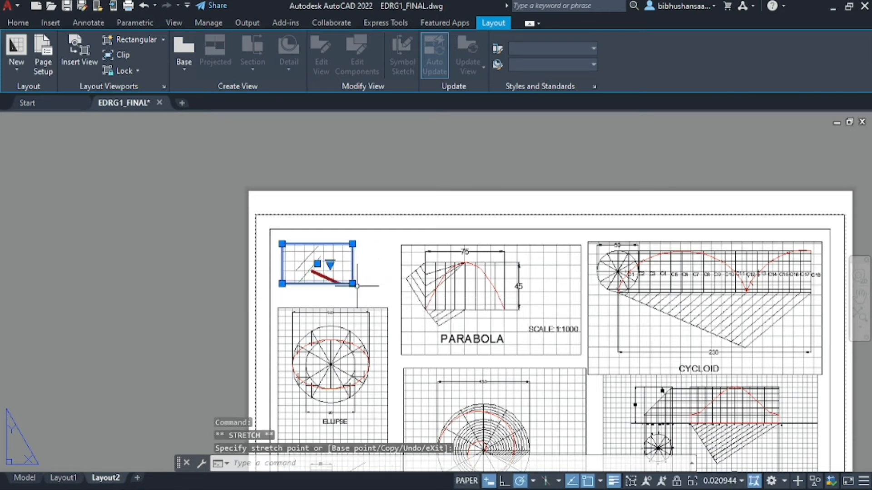
pyautogui.click(323, 238)
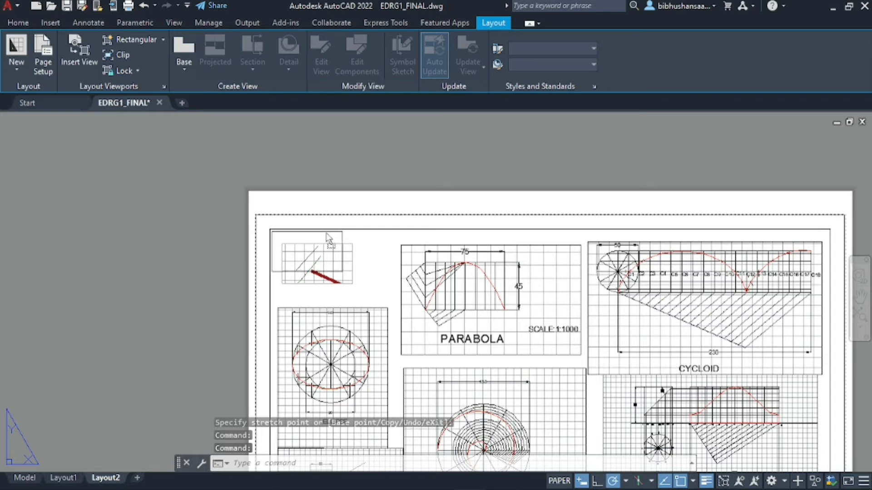
pyautogui.click(324, 232)
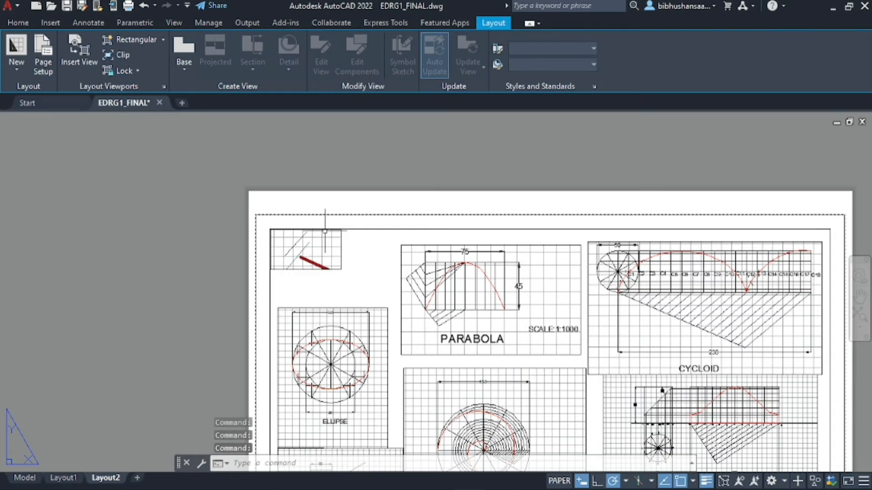
# Zoom out inside it so the red and green lines fit, then return to paper space
pyautogui.doubleClick(308, 249)
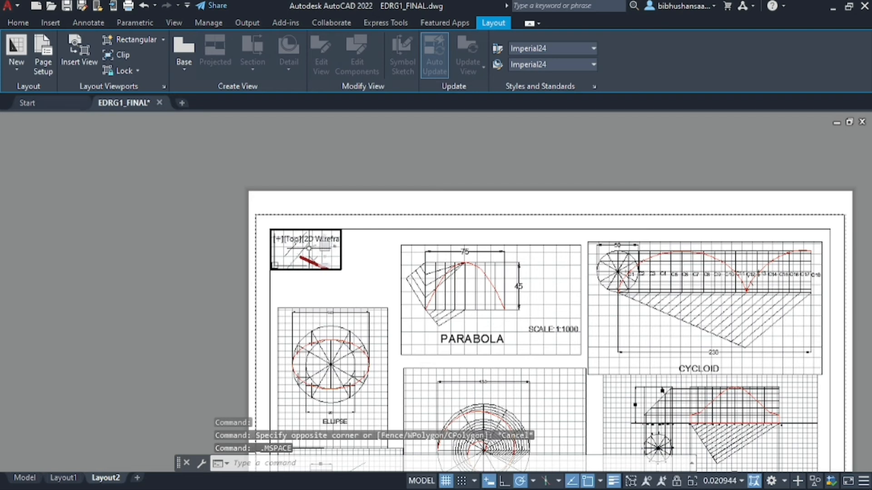
pyautogui.scroll(-3, 301, 248)
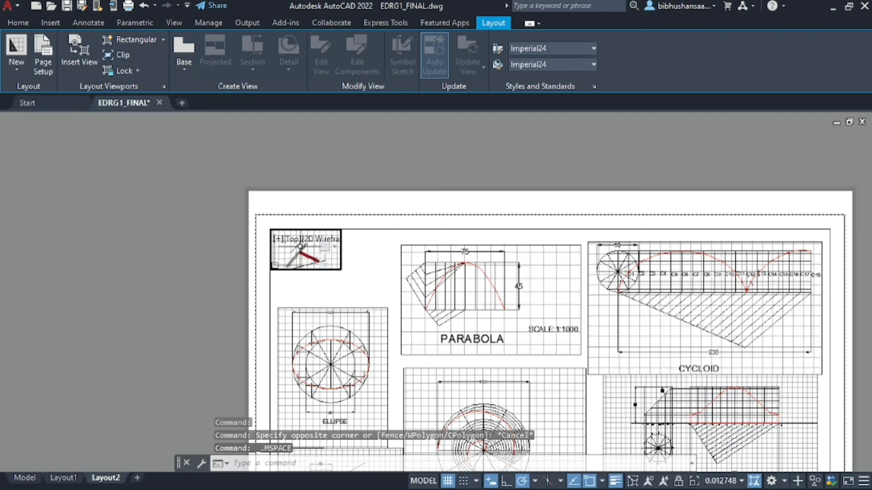
pyautogui.scroll(-2, 299, 245)
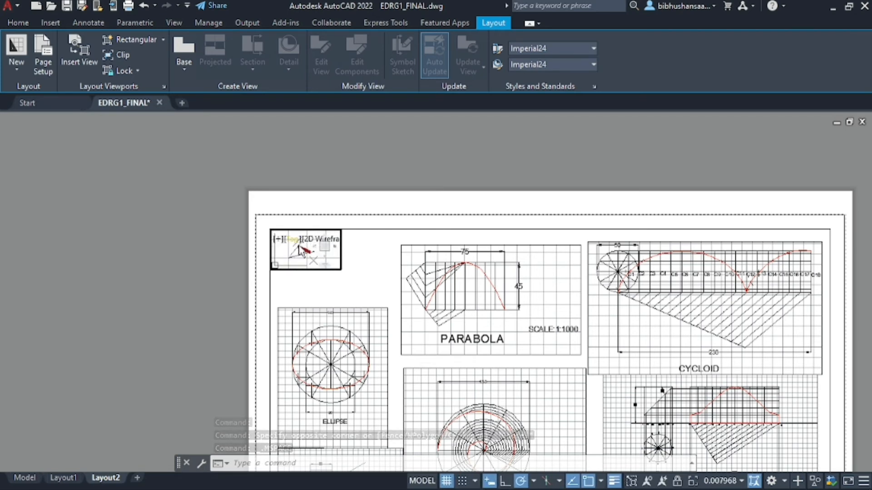
pyautogui.scroll(2, 298, 244)
pyautogui.doubleClick(392, 166)
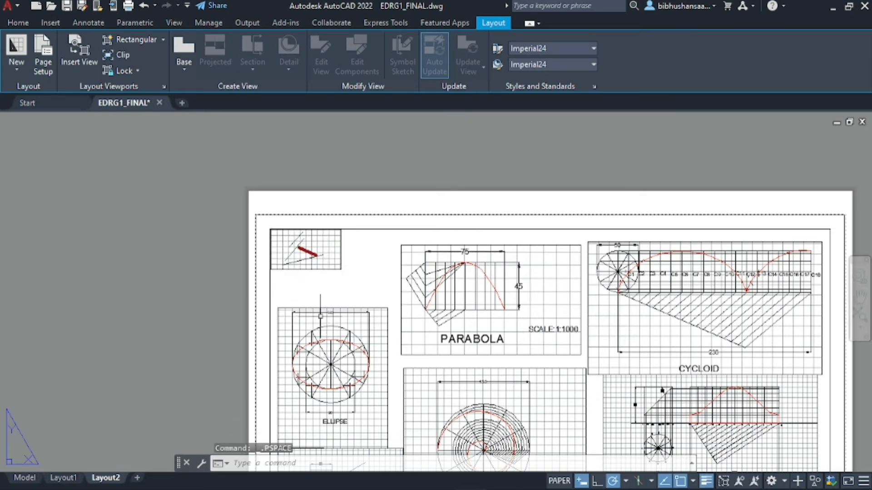
pyautogui.scroll(-1, 373, 392)
pyautogui.scroll(1, 381, 432)
pyautogui.doubleClick(327, 345)
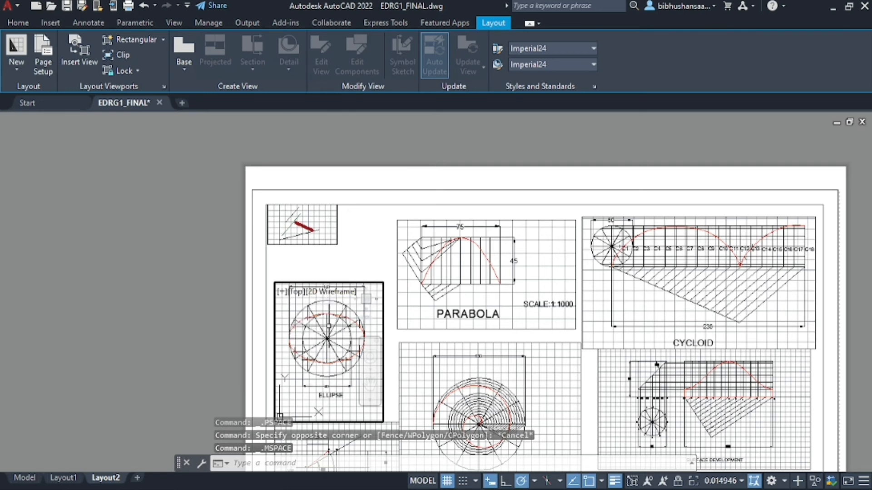
pyautogui.doubleClick(134, 245)
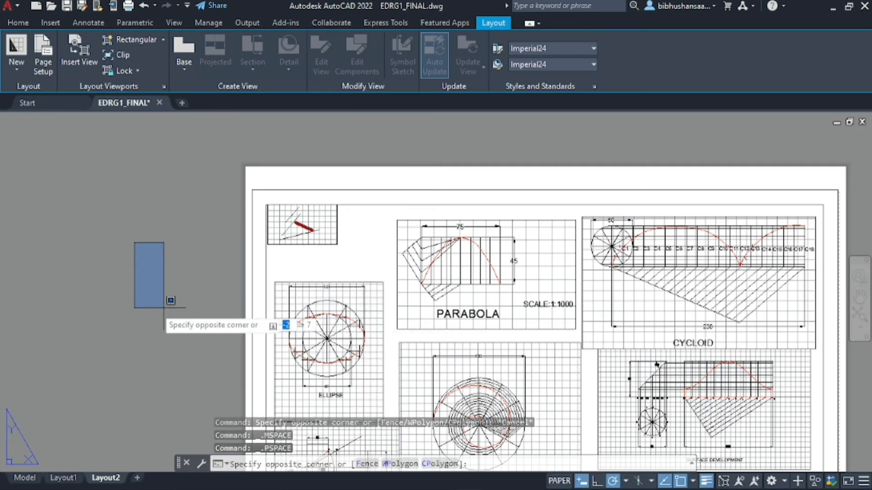
pyautogui.press('Escape')
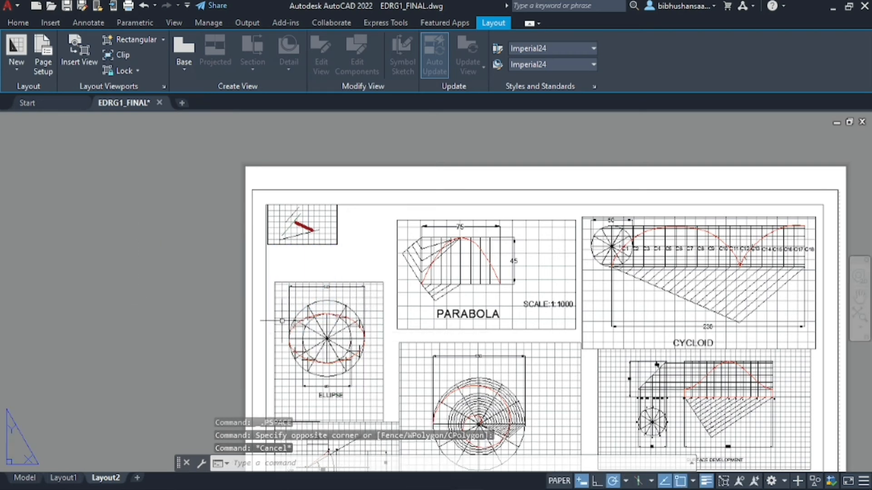
pyautogui.click(351, 284)
pyautogui.moveTo(351, 284); pyautogui.dragTo(343, 249)
pyautogui.click(346, 262)
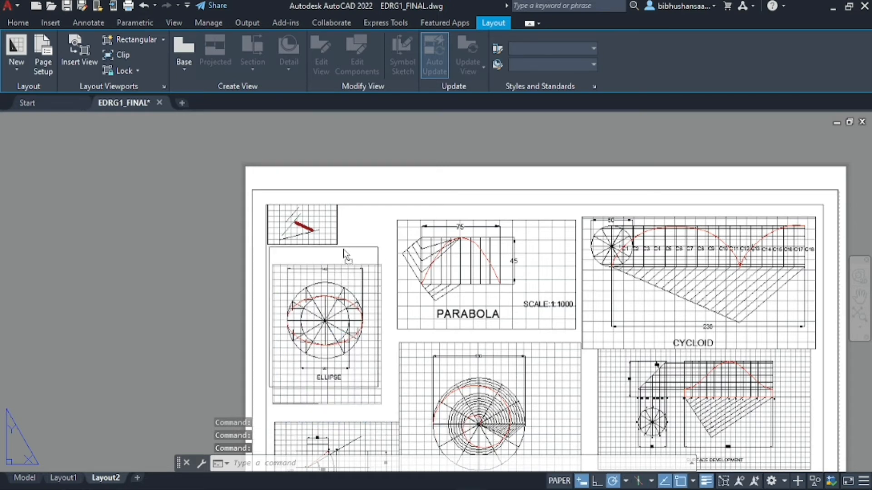
pyautogui.click(344, 249)
pyautogui.click(344, 249)
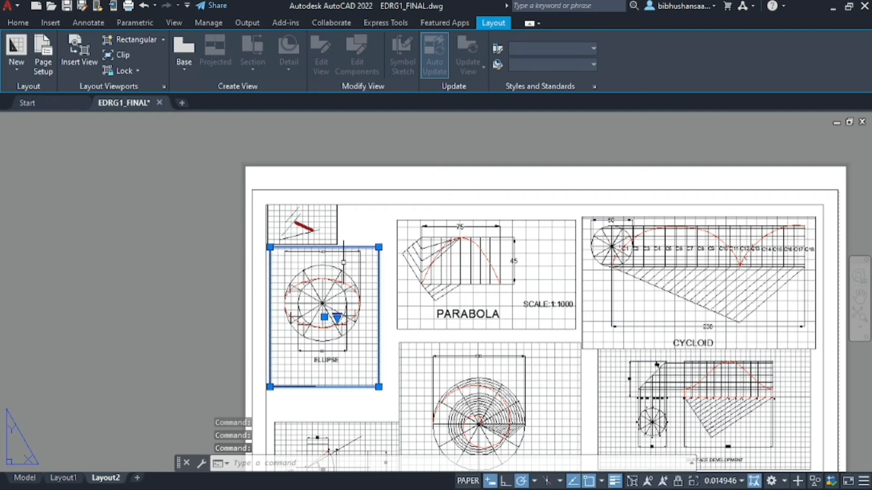
pyautogui.moveTo(349, 246); pyautogui.dragTo(348, 258)
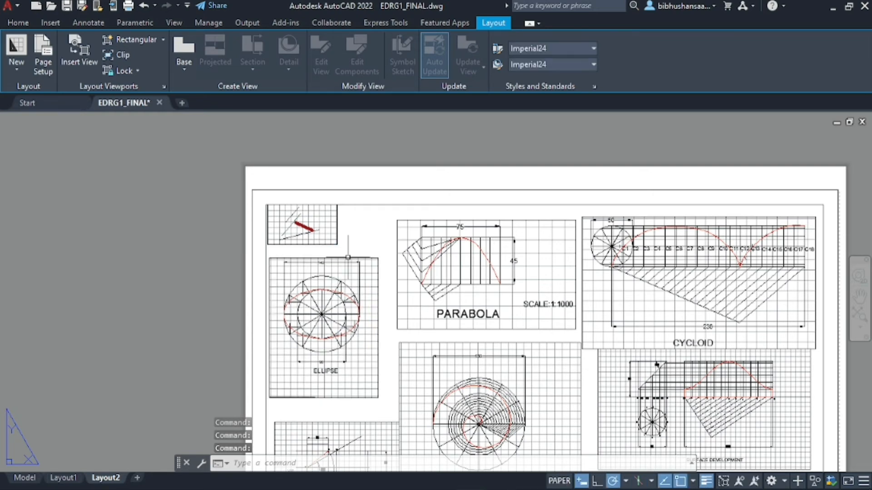
pyautogui.click(391, 134)
pyautogui.press('Escape')
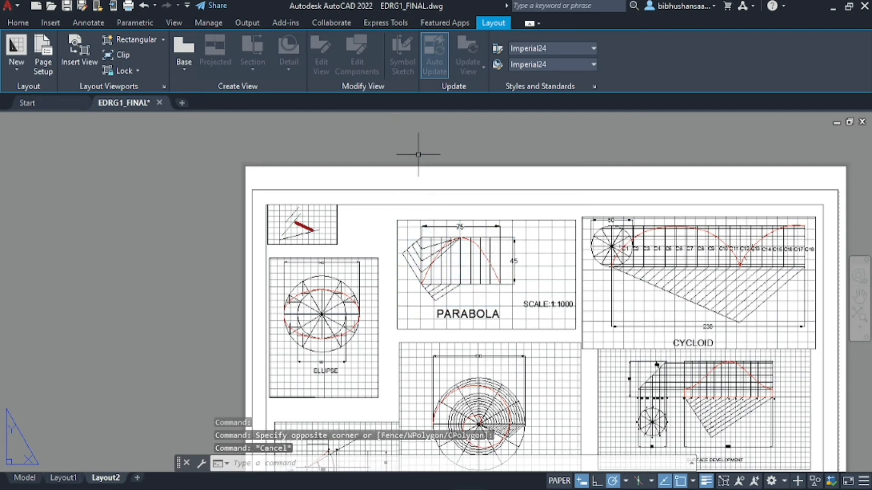
pyautogui.click(503, 221)
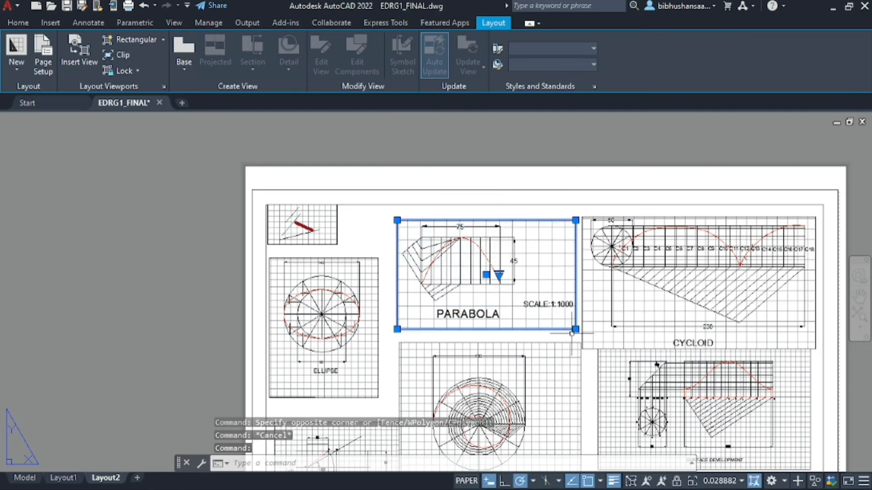
# Shrink the PARABOLA viewport by pulling its lower-right corner inward
pyautogui.click(575, 329)
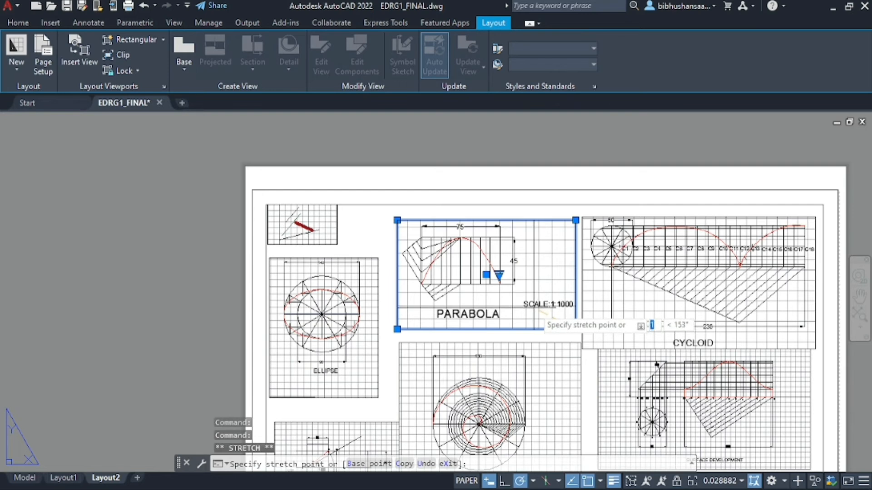
pyautogui.click(531, 306)
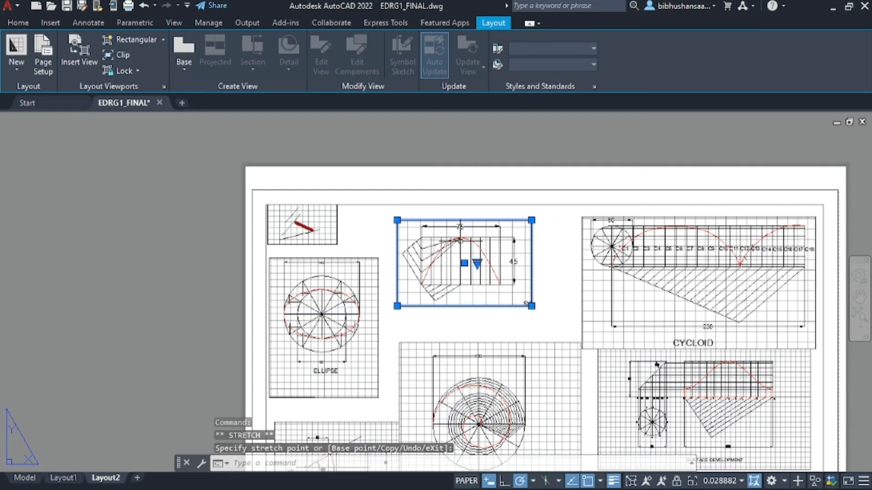
pyautogui.click(477, 255)
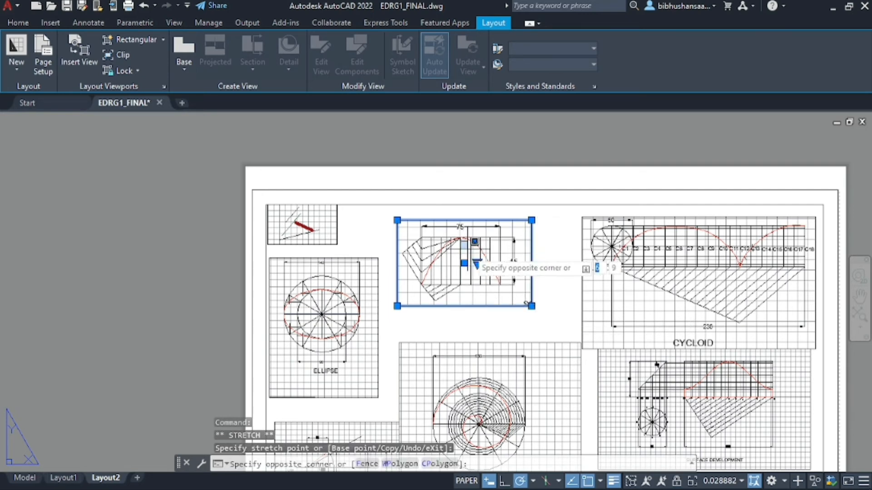
pyautogui.doubleClick(453, 256)
pyautogui.scroll(-2, 453, 255)
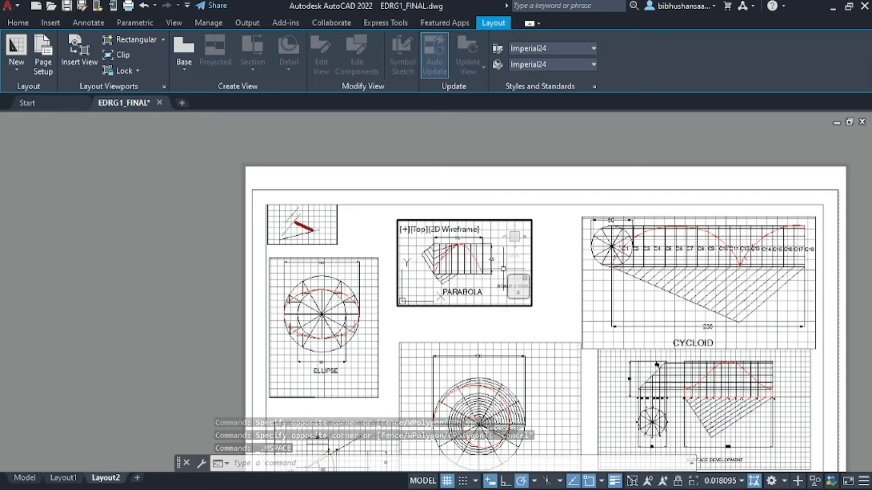
pyautogui.doubleClick(498, 144)
pyautogui.click(498, 144)
pyautogui.scroll(2, 460, 295)
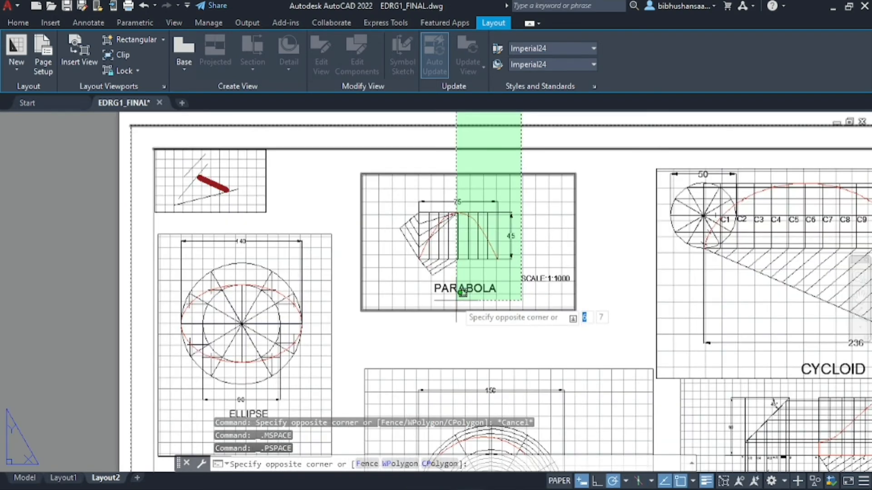
pyautogui.press('Escape')
pyautogui.scroll(2, 464, 252)
# Pan the parabola drawing left and up so it and SCALE:1:1000 fit inside the frame
pyautogui.doubleClick(479, 228)
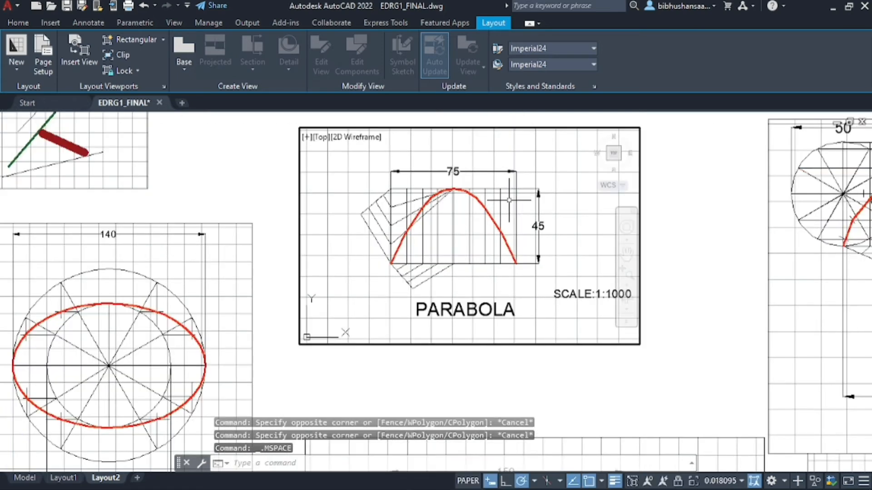
pyautogui.click(626, 251)
pyautogui.moveTo(545, 255); pyautogui.dragTo(479, 235)
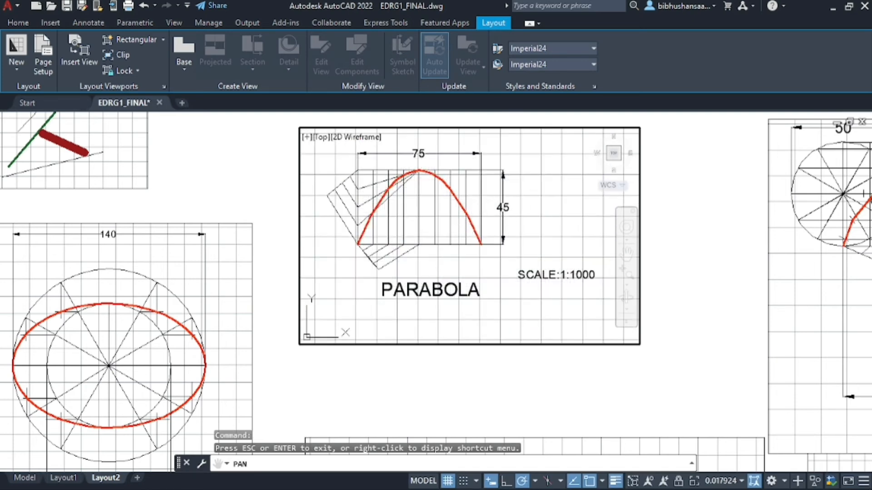
pyautogui.press('Escape')
pyautogui.scroll(-2, 557, 245)
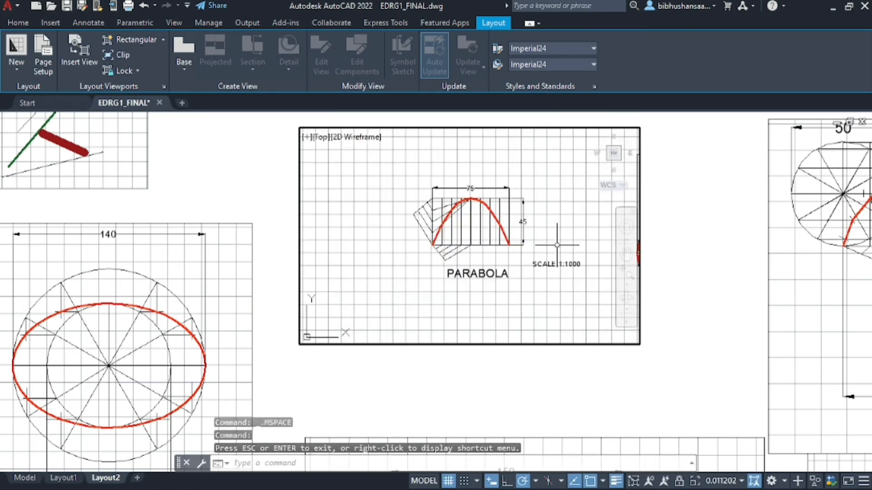
pyautogui.scroll(4, 557, 245)
pyautogui.scroll(-2, 557, 245)
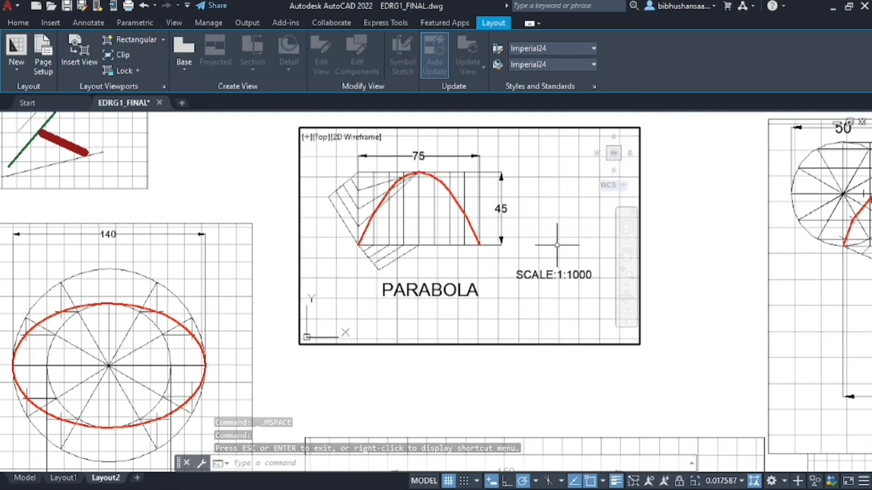
# Return to paper space and move the PARABOLA viewport up and to the left
pyautogui.doubleClick(697, 238)
pyautogui.scroll(-2, 413, 214)
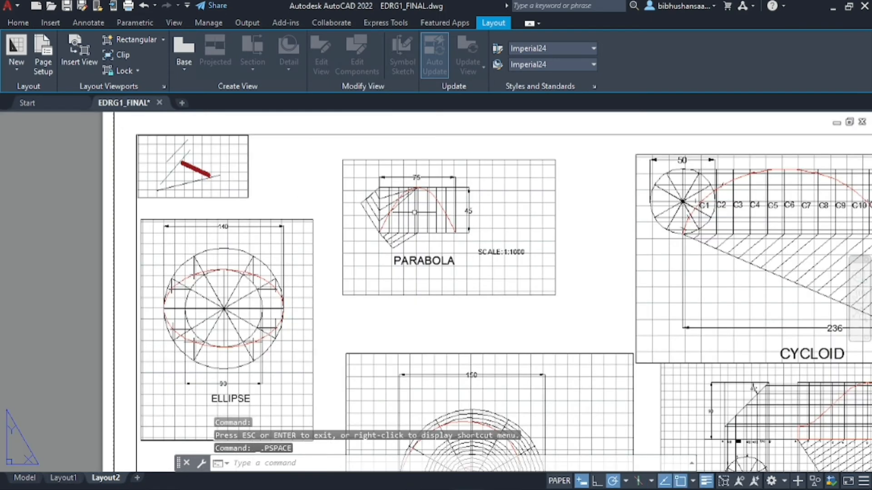
pyautogui.scroll(-2, 414, 212)
pyautogui.scroll(3, 348, 158)
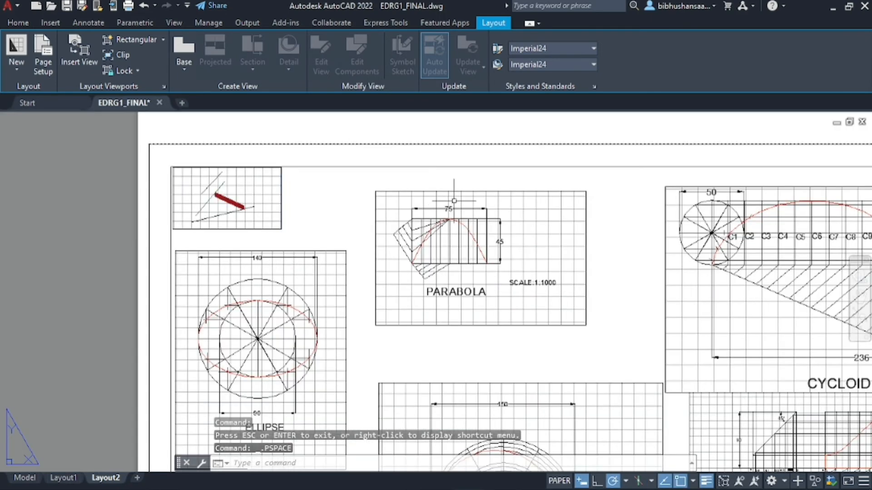
pyautogui.click(463, 191)
pyautogui.moveTo(488, 191); pyautogui.dragTo(467, 175)
pyautogui.scroll(-2, 466, 176)
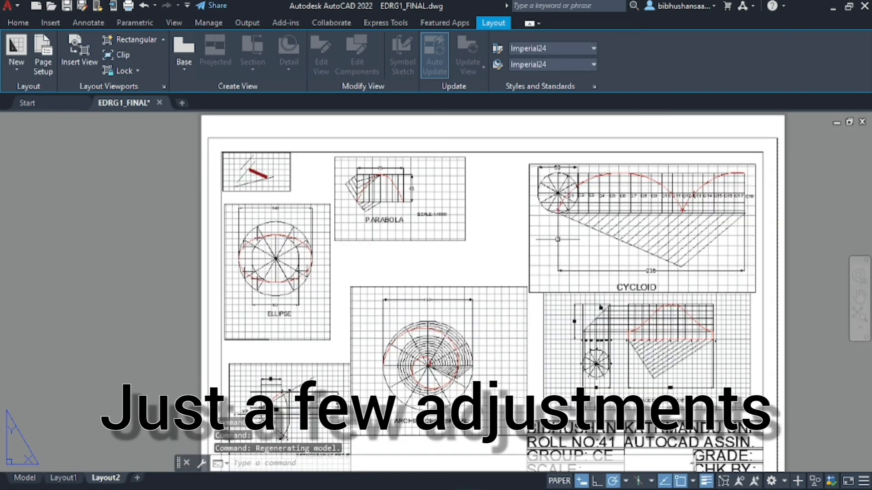
# Move the spiral viewport upward and relocate the orthographic projection and cycloid viewports
pyautogui.click(449, 287)
pyautogui.moveTo(449, 287); pyautogui.dragTo(450, 249)
pyautogui.click(450, 248)
pyautogui.press('Escape')
pyautogui.scroll(-2, 483, 209)
pyautogui.click(396, 310)
pyautogui.moveTo(396, 309); pyautogui.dragTo(771, 169)
pyautogui.click(545, 183)
pyautogui.moveTo(545, 183); pyautogui.dragTo(359, 304)
# Shift the spiral viewport up-right and the surface development viewport to the left
pyautogui.doubleClick(504, 234)
pyautogui.hotkey('ctrl', 'z')
pyautogui.click(496, 235)
pyautogui.moveTo(496, 235); pyautogui.dragTo(636, 180)
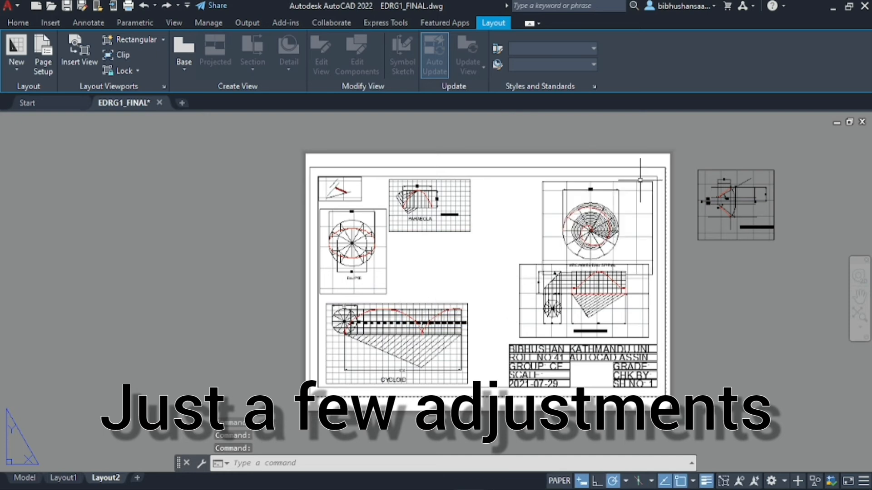
pyautogui.click(552, 265)
pyautogui.moveTo(553, 266); pyautogui.dragTo(526, 278)
pyautogui.scroll(2, 570, 300)
pyautogui.scroll(-2, 564, 263)
pyautogui.scroll(2, 681, 182)
# Narrow the spiral viewport from both sides and reposition it
pyautogui.click(618, 157)
pyautogui.moveTo(619, 156); pyautogui.dragTo(640, 155)
pyautogui.moveTo(641, 151); pyautogui.dragTo(600, 152)
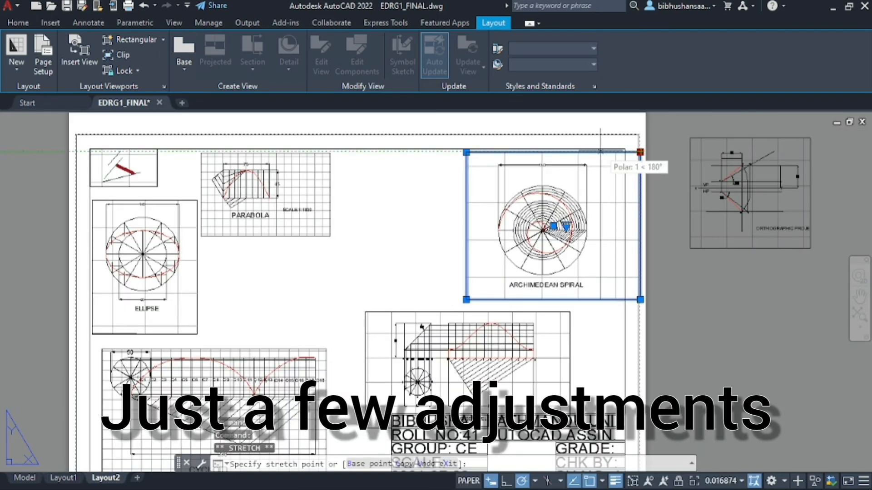
pyautogui.moveTo(465, 152); pyautogui.dragTo(489, 152)
pyautogui.moveTo(562, 152); pyautogui.dragTo(578, 151)
pyautogui.press('Escape')
# Move the orthographic projection viewport back onto the sheet
pyautogui.doubleClick(730, 138)
pyautogui.click(728, 138)
pyautogui.moveTo(728, 138); pyautogui.dragTo(396, 157)
pyautogui.moveTo(295, 288); pyautogui.dragTo(414, 244, button='middle')
pyautogui.scroll(-2, 415, 243)
# Move the surface development viewport and trim its width from both sides
pyautogui.click(519, 259)
pyautogui.moveTo(519, 258); pyautogui.dragTo(487, 236)
pyautogui.scroll(4, 533, 270)
pyautogui.click(584, 200)
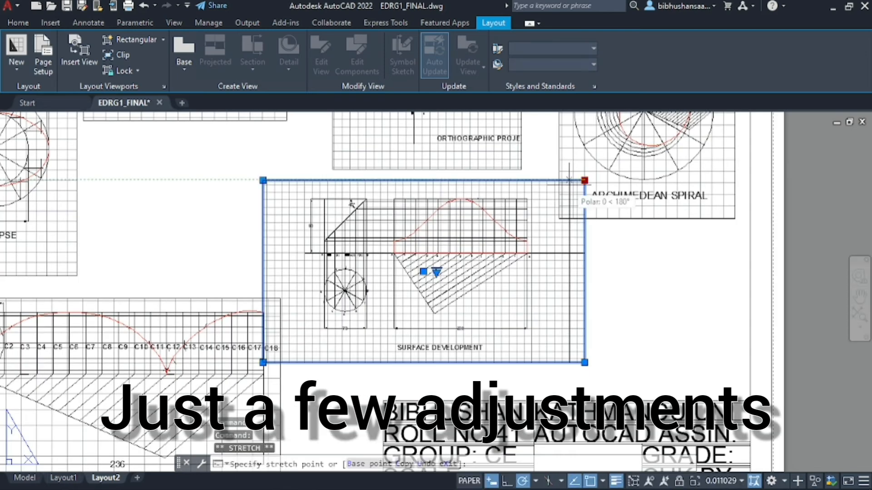
pyautogui.moveTo(584, 181); pyautogui.dragTo(538, 181)
pyautogui.moveTo(263, 182); pyautogui.dragTo(293, 182)
pyautogui.scroll(-2, 567, 304)
# Move the small top-left viewport to the centre of the sheet
pyautogui.moveTo(566, 304); pyautogui.dragTo(607, 331, button='middle')
pyautogui.click(231, 139)
pyautogui.click(247, 137)
pyautogui.click(241, 131)
pyautogui.moveTo(241, 130); pyautogui.dragTo(376, 247)
pyautogui.hotkey('ctrl', 'z')
pyautogui.click(54, 200)
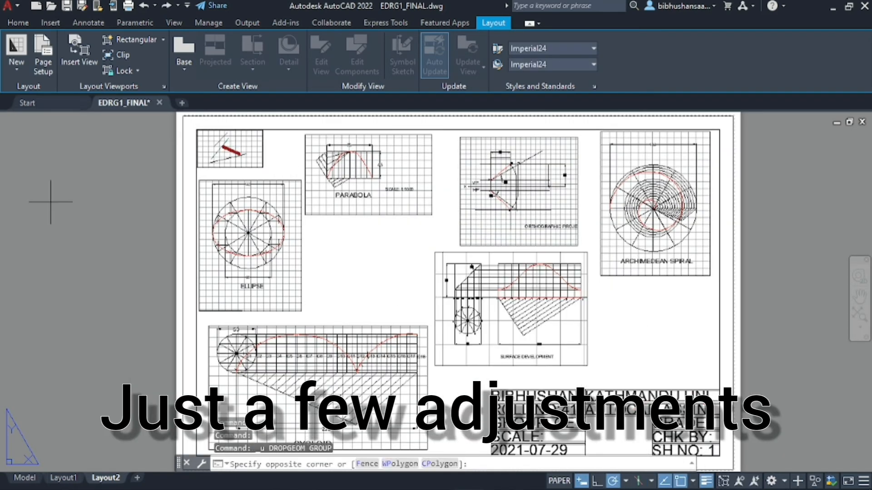
pyautogui.press('Escape')
pyautogui.click(264, 151)
pyautogui.moveTo(263, 151); pyautogui.dragTo(392, 273)
pyautogui.scroll(-3, 794, 236)
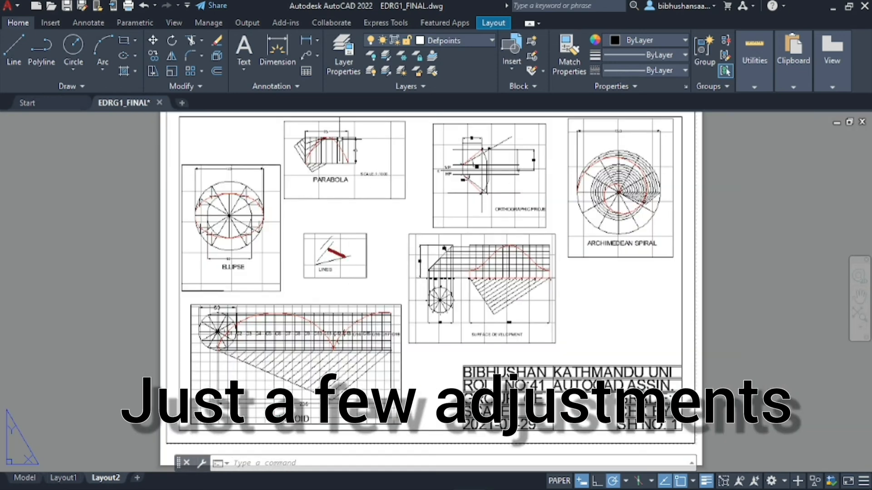
# Activate the PARABOLA viewport and pan its contents with P
pyautogui.scroll(3, 321, 136)
pyautogui.click(345, 198)
pyautogui.doubleClick(345, 159)
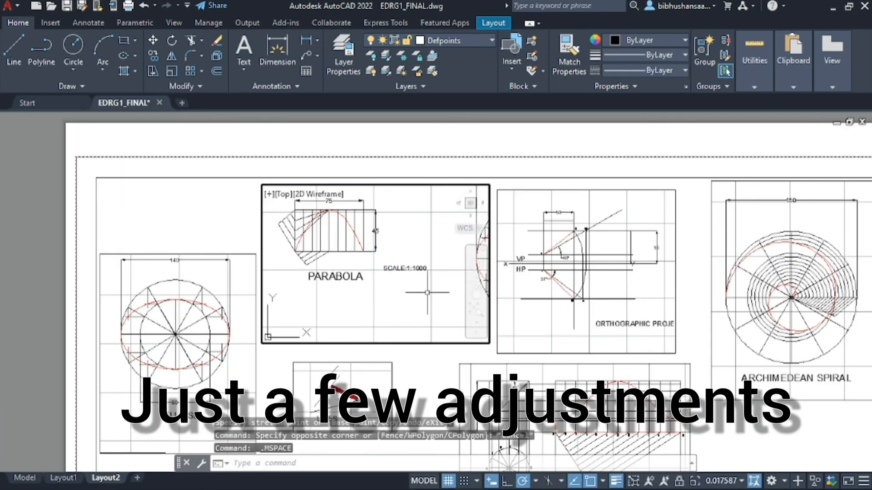
pyautogui.scroll(2, 346, 159)
pyautogui.write('p')
pyautogui.press('Return')
pyautogui.press('Escape')
pyautogui.click(489, 186)
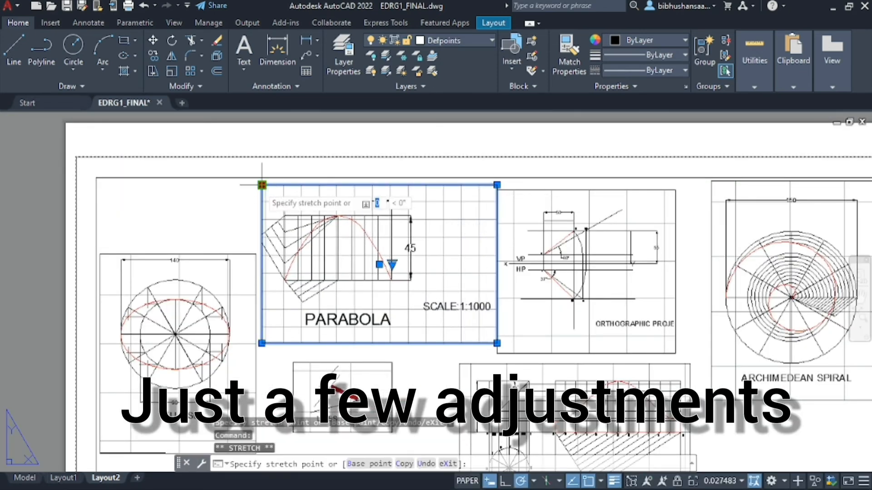
pyautogui.press('Escape')
pyautogui.scroll(-3, 88, 127)
# Activate the Cycloid viewport and zoom it to show the complete cycloid drawing
pyautogui.moveTo(88, 126); pyautogui.dragTo(509, 222, button='middle')
pyautogui.scroll(3, 420, 367)
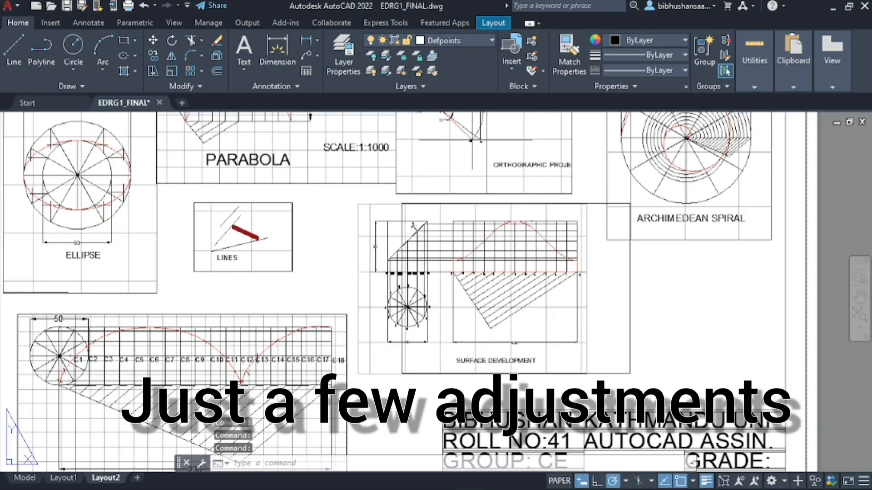
pyautogui.click(211, 362)
pyautogui.scroll(2, 272, 318)
pyautogui.doubleClick(264, 323)
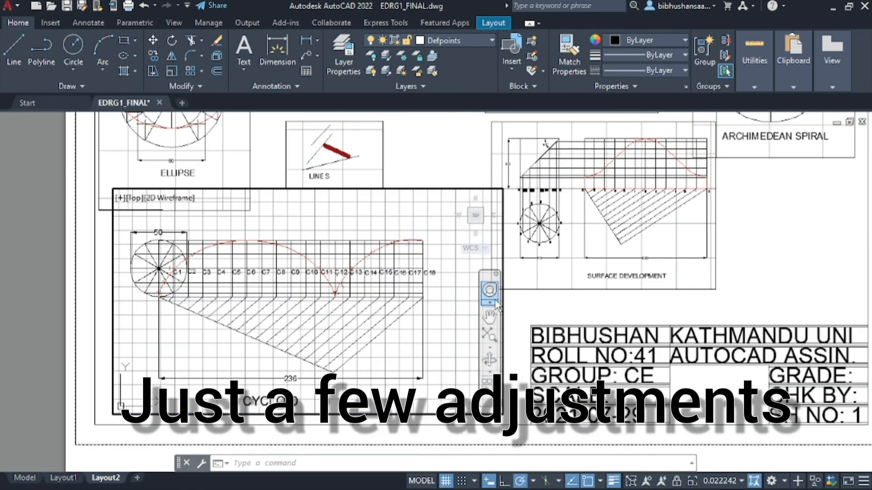
pyautogui.click(490, 293)
pyautogui.click(552, 313)
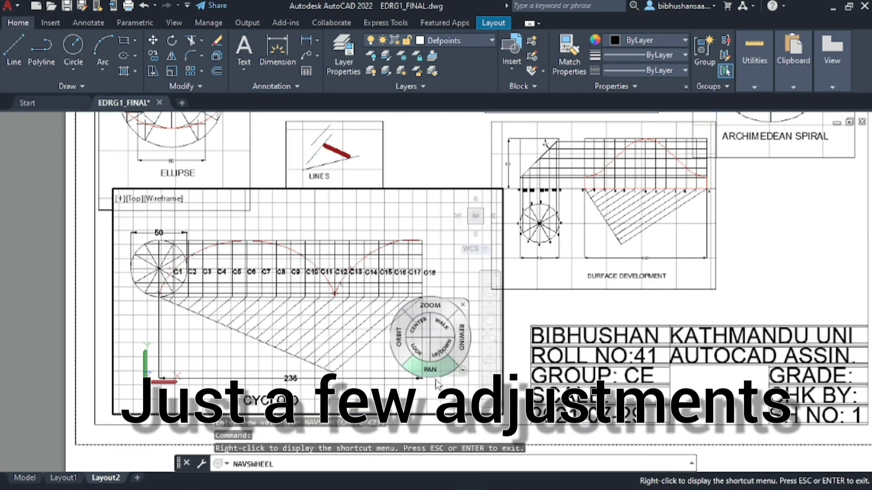
pyautogui.press('Escape')
pyautogui.click(490, 334)
pyautogui.click(536, 251)
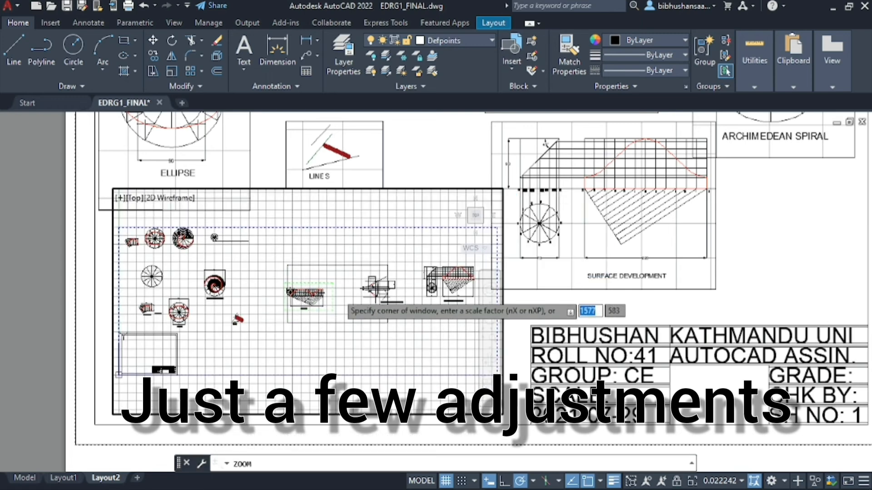
pyautogui.press('Return')
# Return to paper space and check the layout with PREVIEW
pyautogui.press('Return')
pyautogui.scroll(-2, 347, 311)
pyautogui.press('Escape')
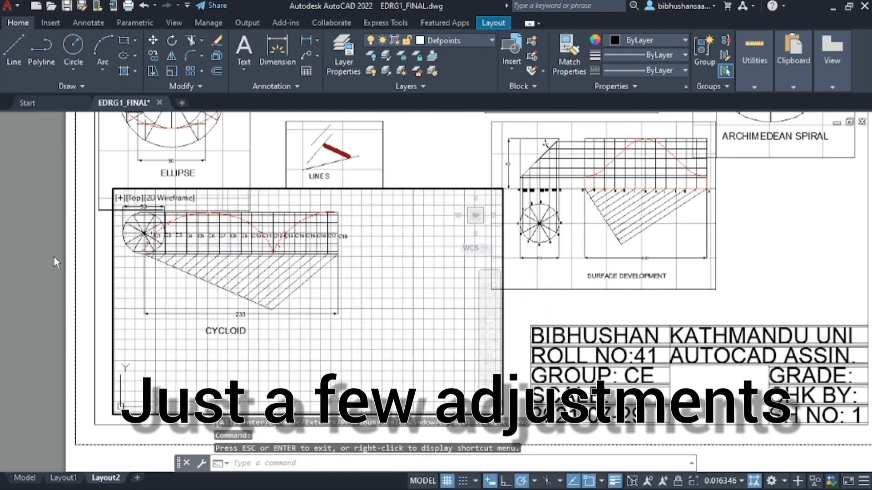
pyautogui.doubleClick(55, 262)
pyautogui.scroll(-5, 55, 262)
pyautogui.write('preview')
pyautogui.press('Return')
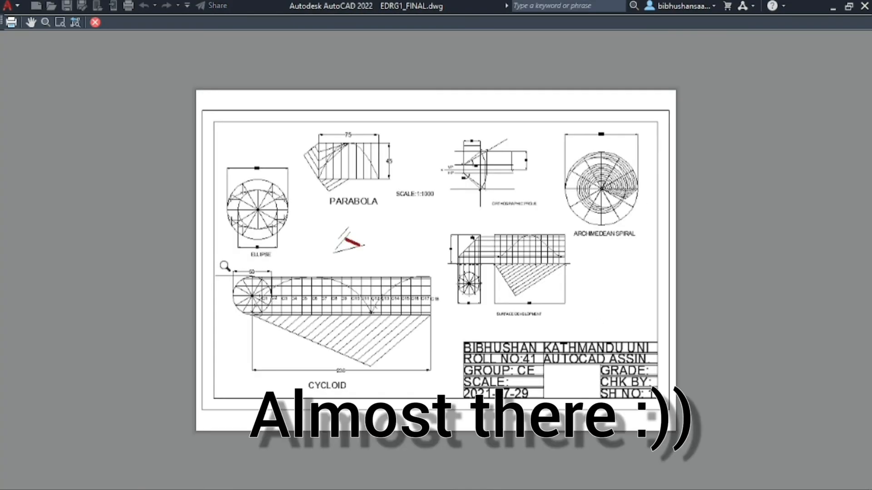
pyautogui.scroll(5, 469, 208)
pyautogui.press('Escape')
pyautogui.scroll(4, 148, 308)
# Check the Ellipse and LINES viewports, then return to paper space
pyautogui.click(148, 308)
pyautogui.scroll(1, 52, 310)
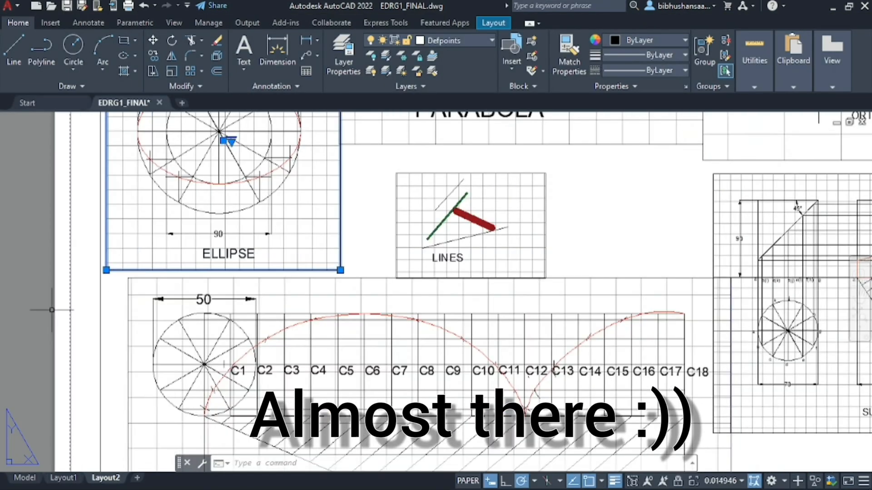
pyautogui.scroll(4, 582, 244)
pyautogui.scroll(-1, 403, 247)
pyautogui.doubleClick(424, 302)
pyautogui.scroll(-5, 313, 231)
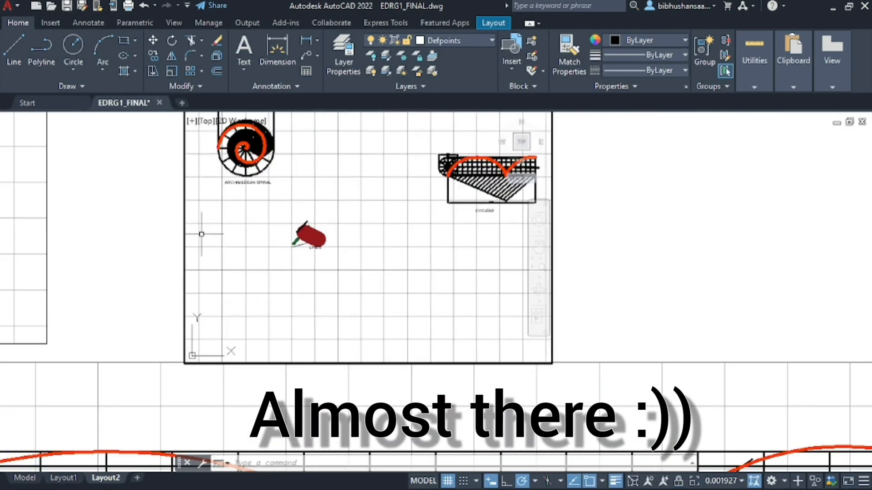
pyautogui.doubleClick(662, 214)
pyautogui.scroll(-3, 756, 249)
# Close the blank plot preview and centre the whole Layout2 sheet on screen
pyautogui.hotkey('ctrl', 'p')
pyautogui.click(232, 462)
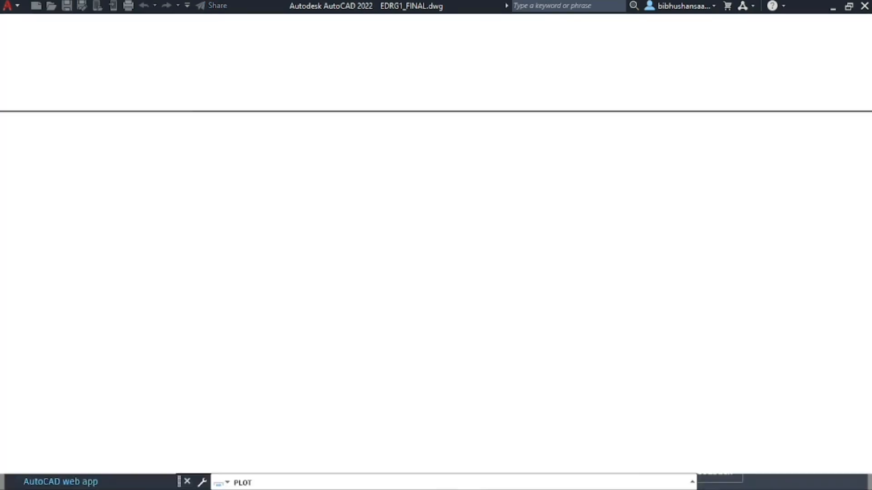
pyautogui.press('Escape')
pyautogui.scroll(-3, 436, 246)
pyautogui.moveTo(412, 220); pyautogui.dragTo(445, 287, button='middle')
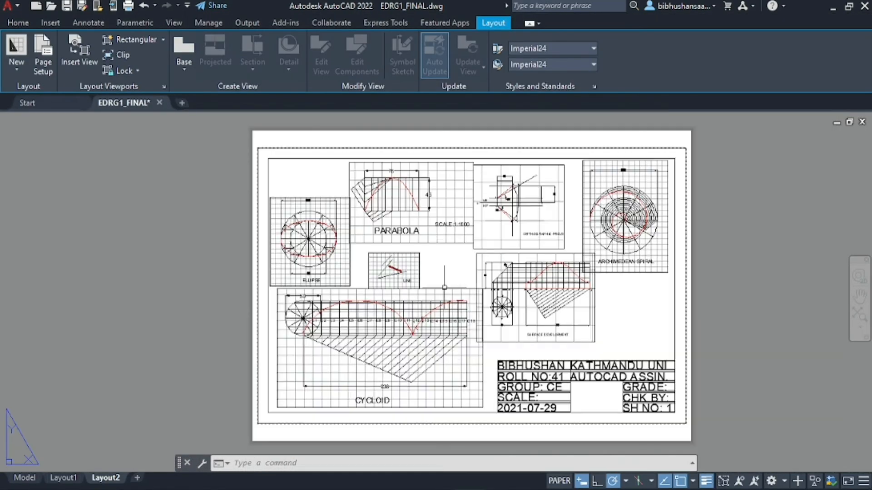
# Inspect the A3 plot preview of Layout2, then accept the plot settings with OK
pyautogui.hotkey('ctrl', 'p')
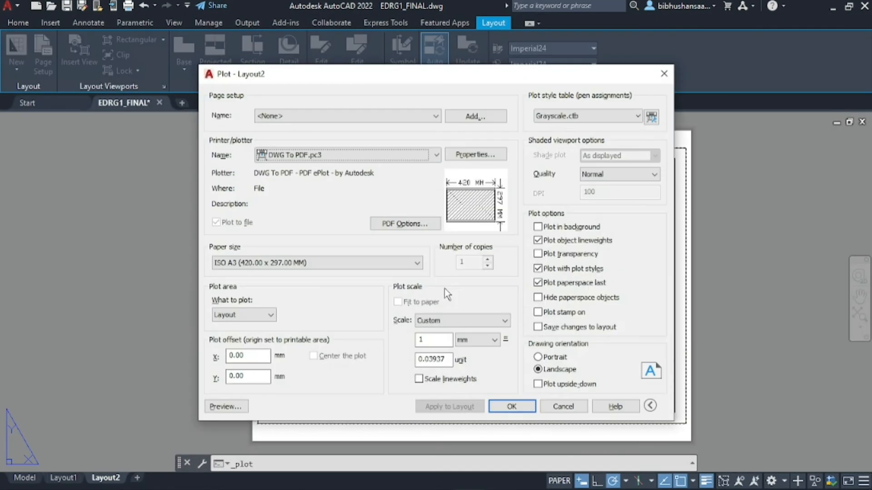
pyautogui.click(227, 406)
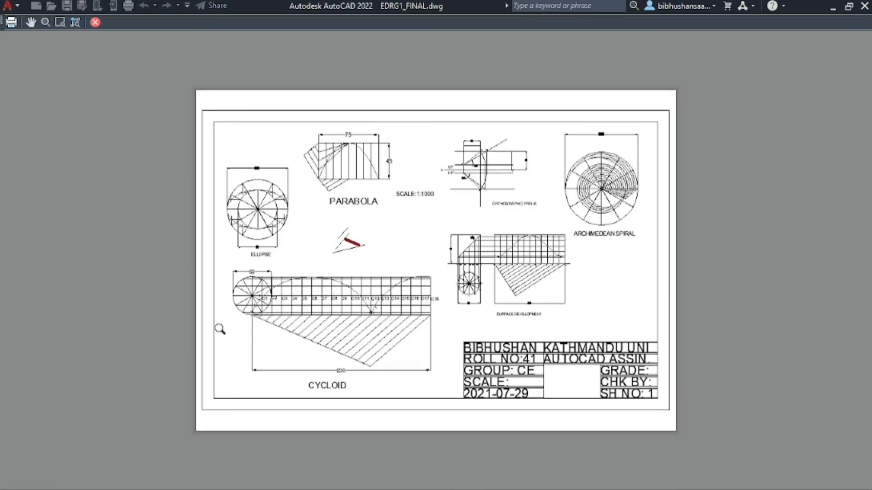
pyautogui.scroll(2, 311, 396)
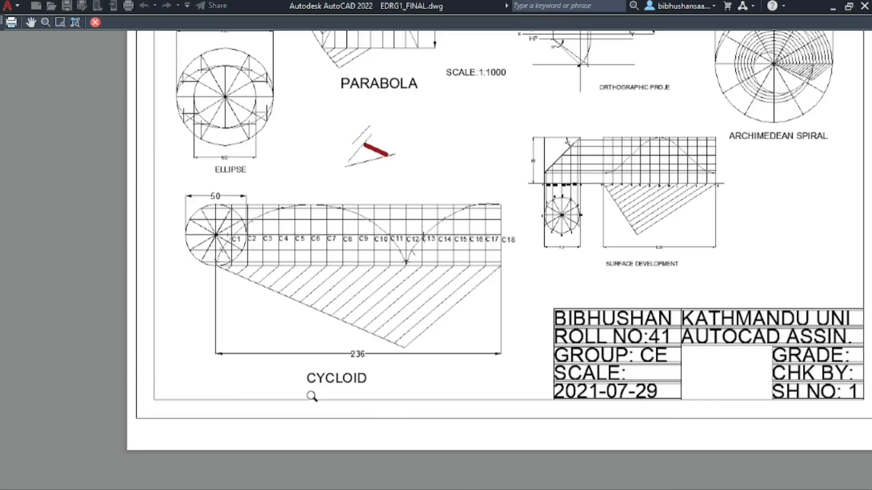
pyautogui.scroll(-2, 643, 294)
pyautogui.scroll(2, 787, 187)
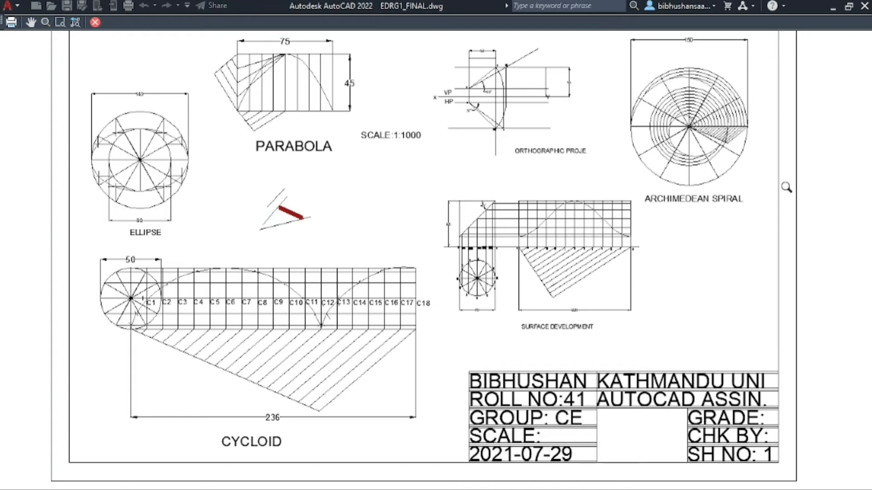
pyautogui.scroll(-2, 641, 184)
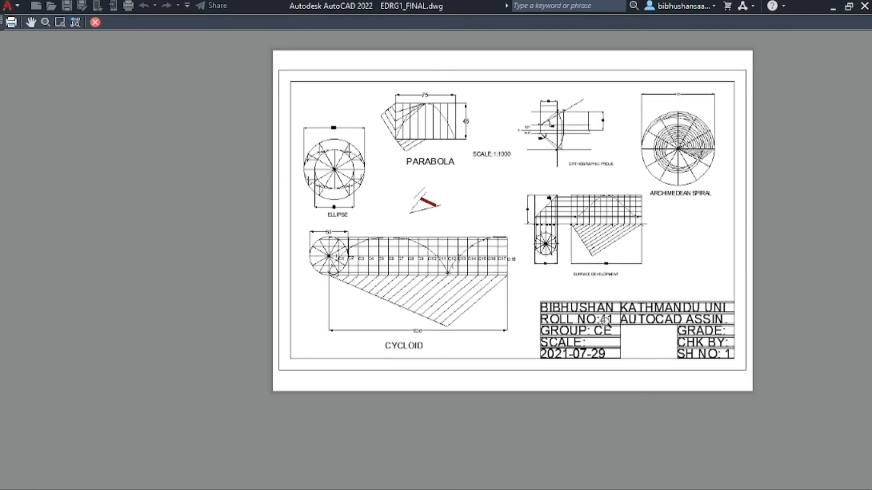
pyautogui.press('Escape')
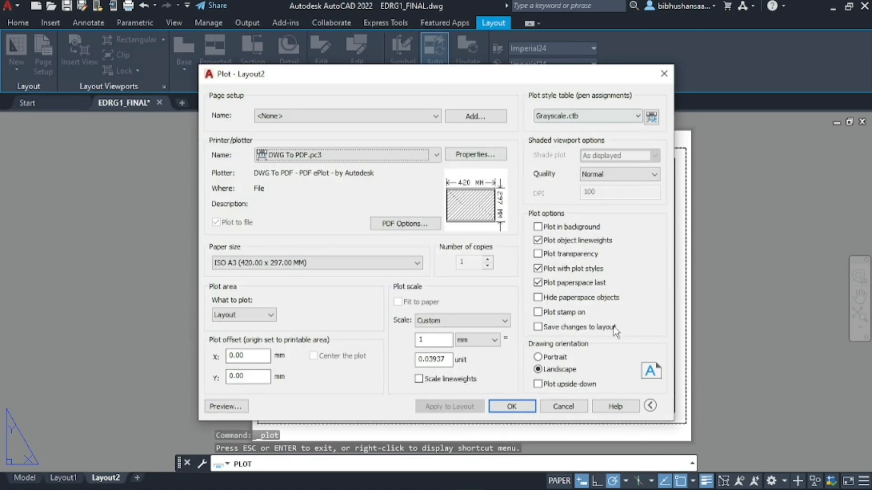
pyautogui.press('alt')
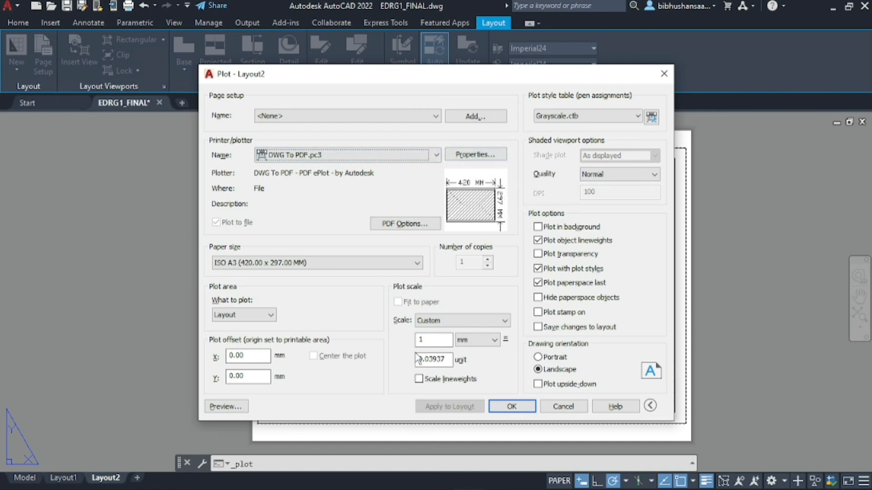
pyautogui.click(512, 407)
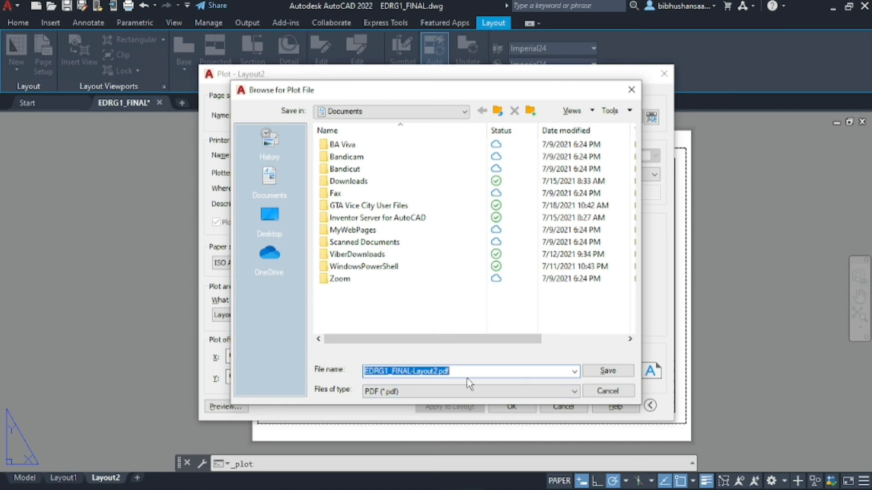
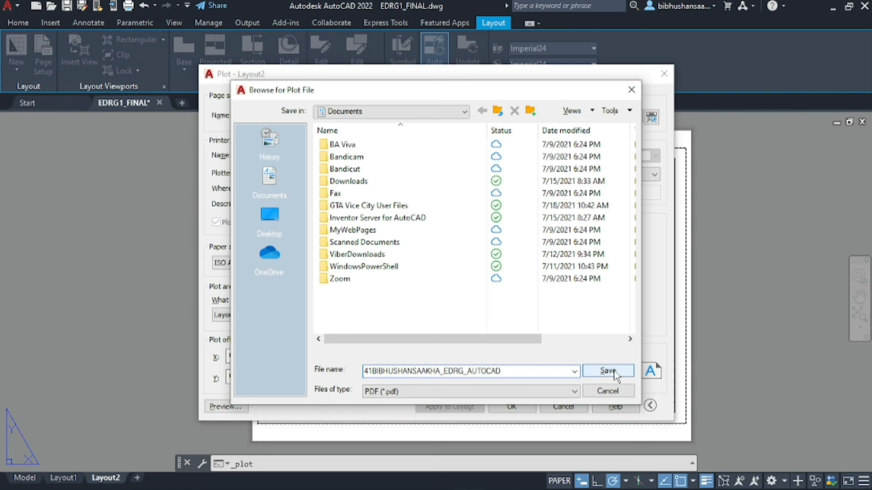
# Enter the student's roll number and name as the PDF file name and save
pyautogui.click(614, 371)
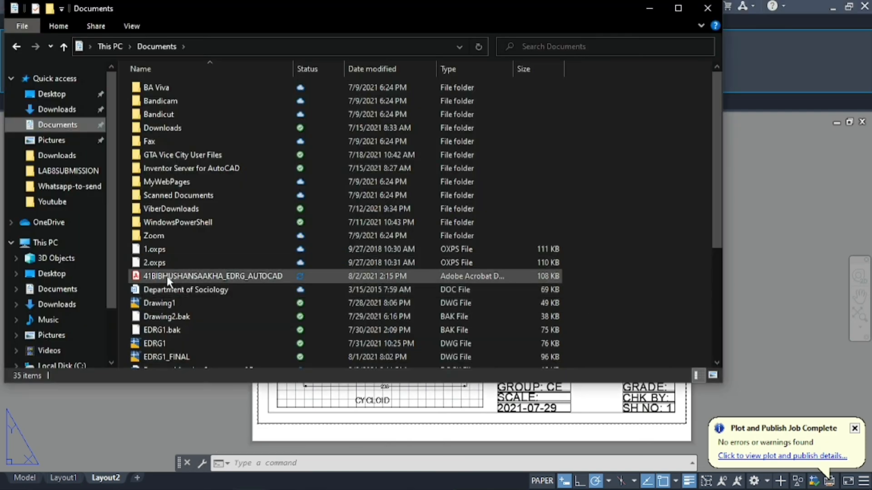
# Open the plotted Layout2 PDF from Documents and zoom it to 75%
pyautogui.click(167, 276)
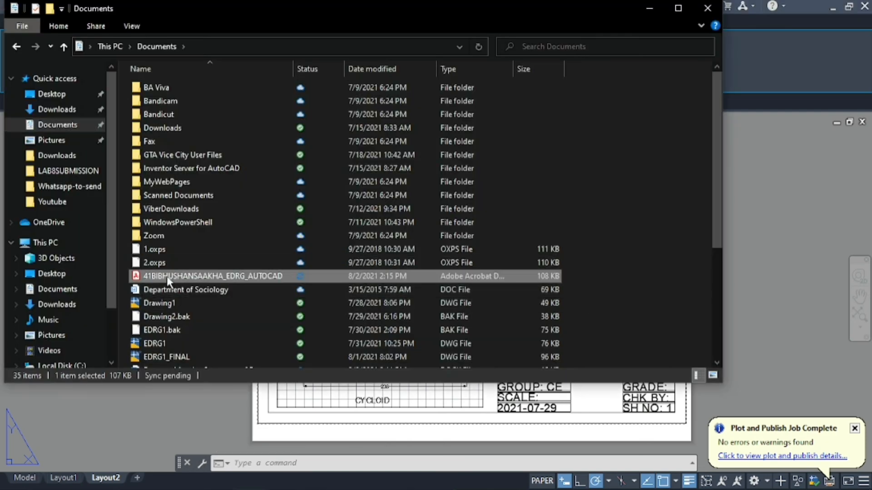
pyautogui.doubleClick(167, 276)
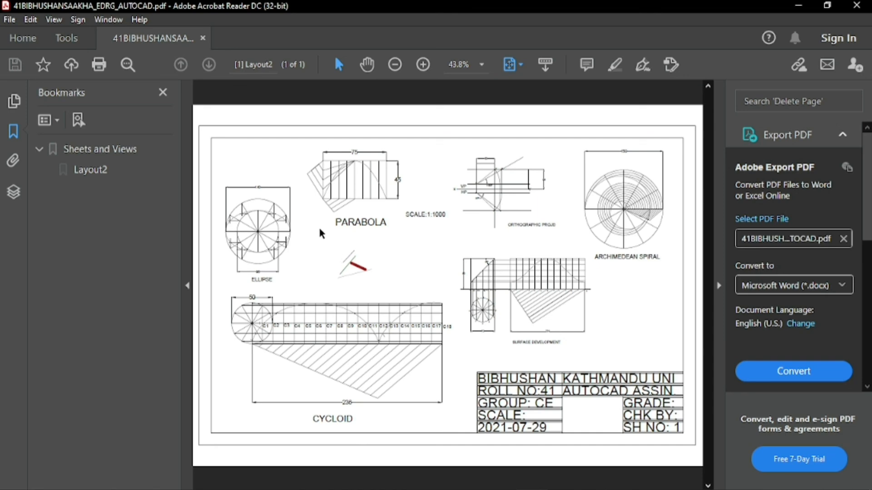
pyautogui.click(426, 67)
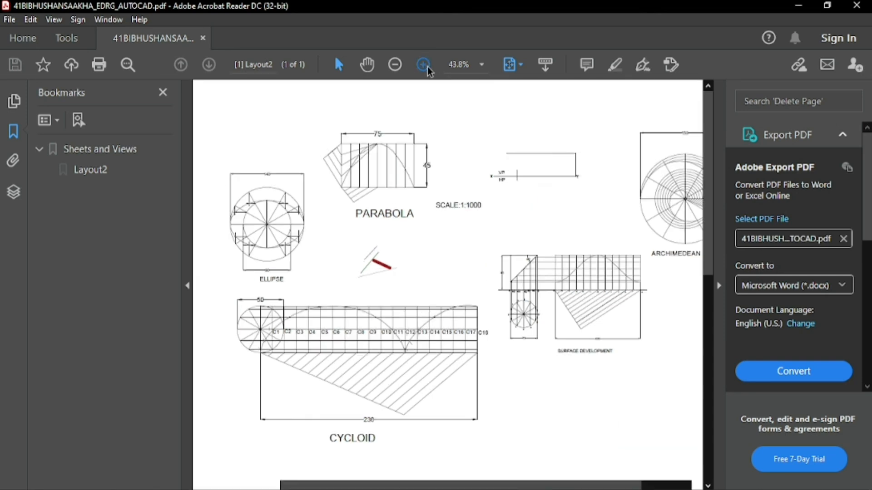
pyautogui.click(424, 65)
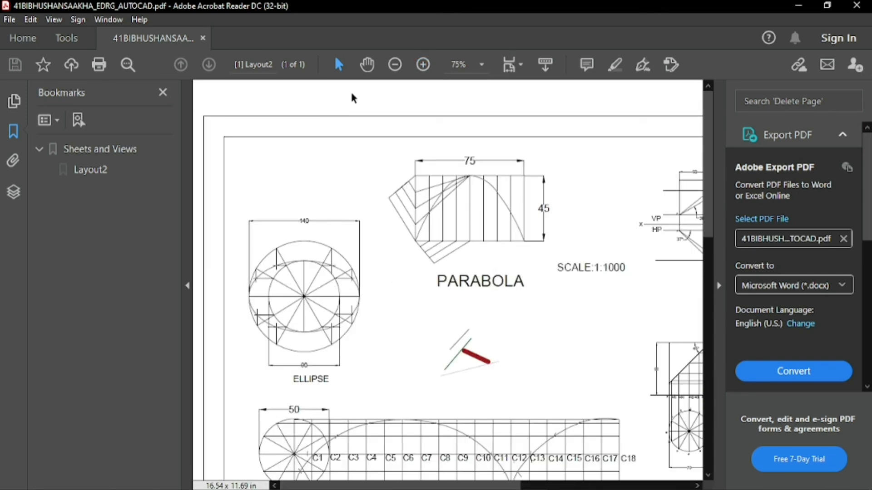
# Pan across the page to check the lower drawings, title block and top of the sheet
pyautogui.click(367, 65)
pyautogui.scroll(-4, 526, 229)
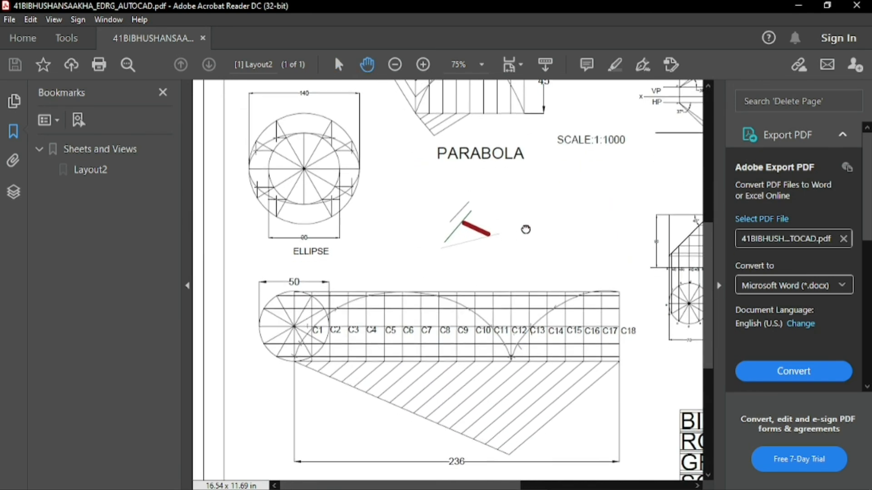
pyautogui.moveTo(525, 229); pyautogui.dragTo(299, 269)
pyautogui.moveTo(525, 334); pyautogui.dragTo(367, 190)
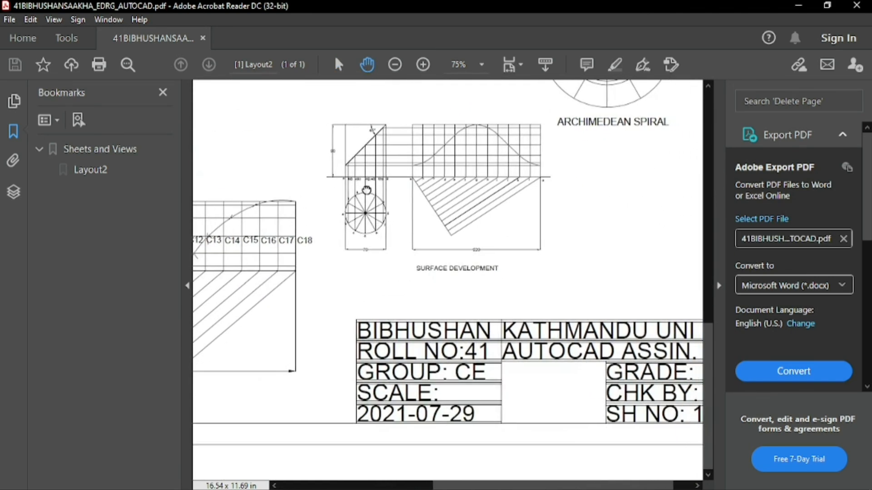
pyautogui.moveTo(533, 196); pyautogui.dragTo(508, 403)
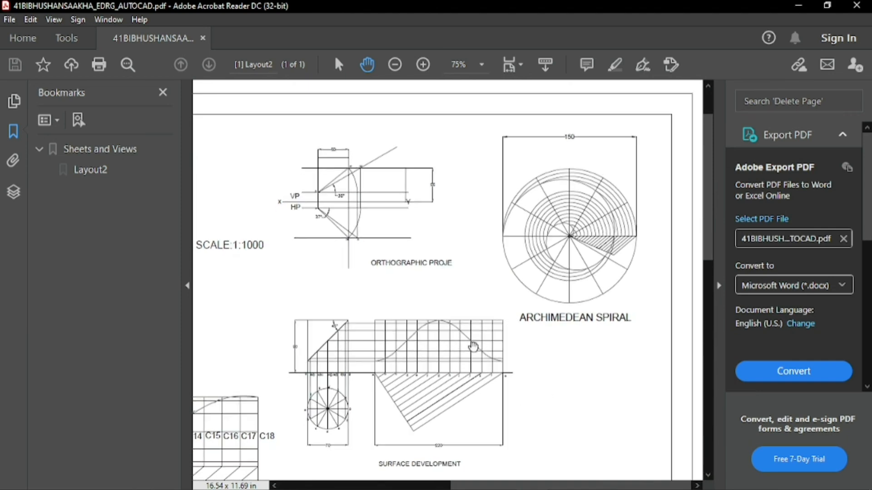
# Zoom to 125% and inspect the orthographic projection and surface development drawings
pyautogui.click(423, 64)
pyautogui.click(422, 64)
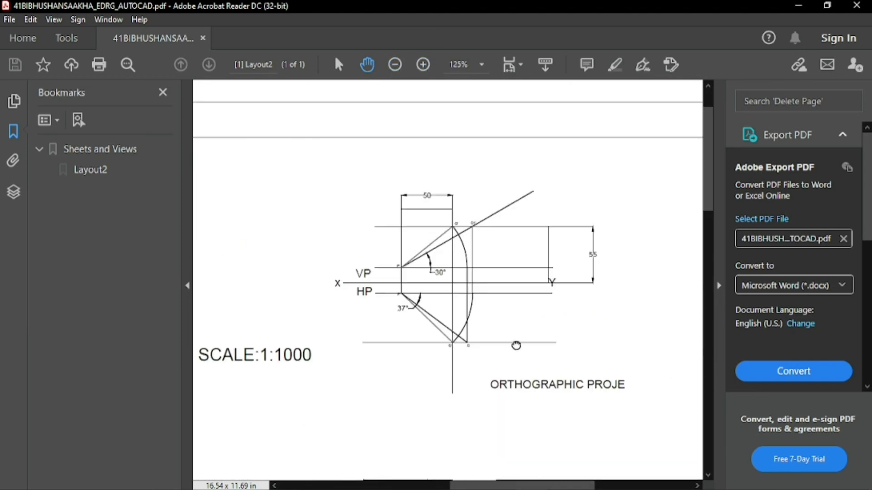
pyautogui.moveTo(517, 345); pyautogui.dragTo(449, 123)
pyautogui.moveTo(484, 361)
pyautogui.mouseDown()
pyautogui.moveTo(483, 228)
pyautogui.moveTo(361, 249)
pyautogui.moveTo(493, 291)
pyautogui.mouseUp()
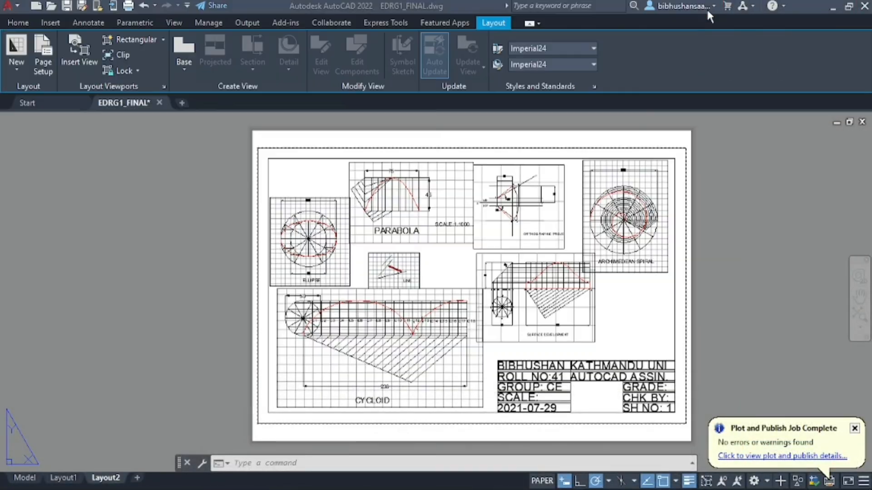
# Close the Plot and Publish Job Complete balloon and zoom around the Layout2 sheet
pyautogui.scroll(-3, 367, 214)
pyautogui.scroll(2, 368, 265)
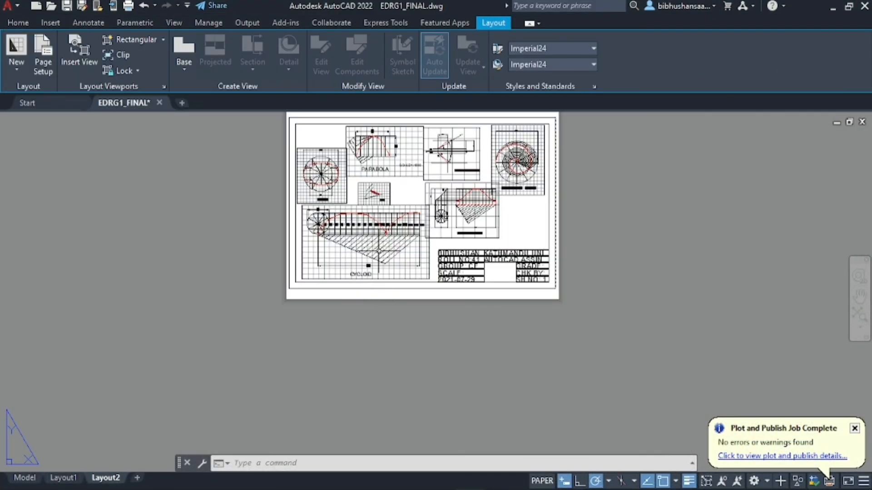
pyautogui.scroll(-2, 448, 366)
pyautogui.scroll(4, 431, 291)
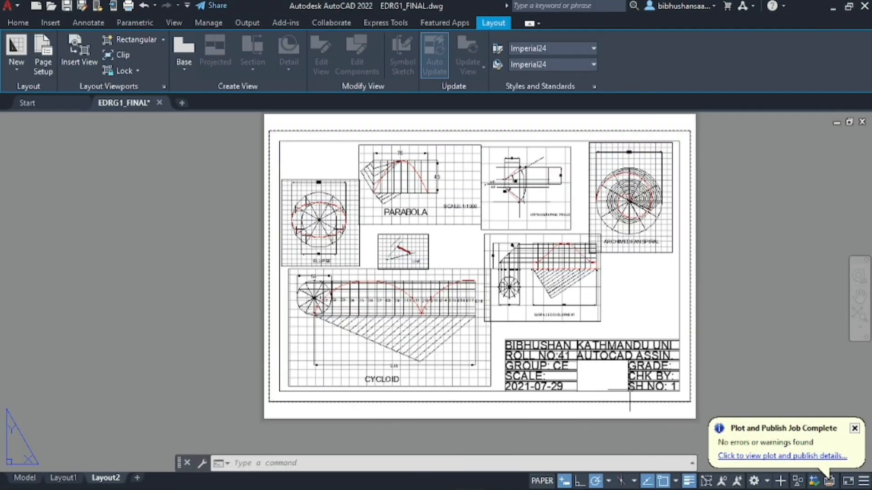
pyautogui.click(855, 429)
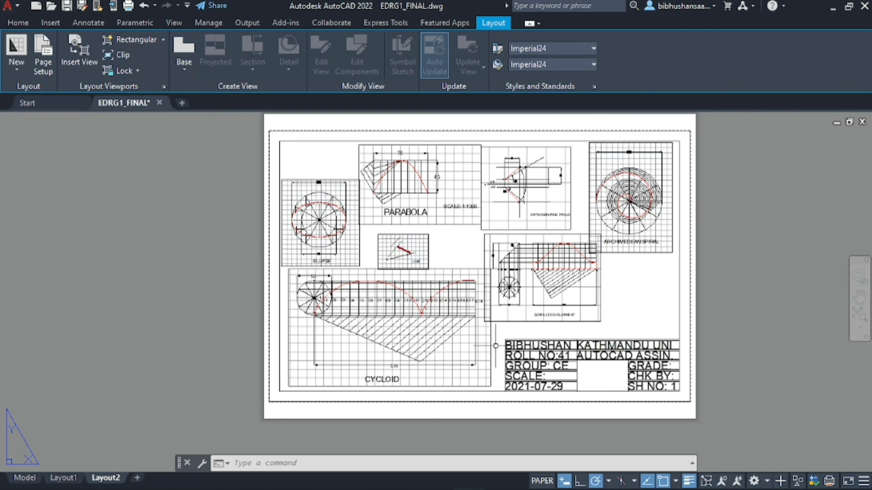
pyautogui.scroll(-2, 291, 337)
pyautogui.scroll(4, 359, 334)
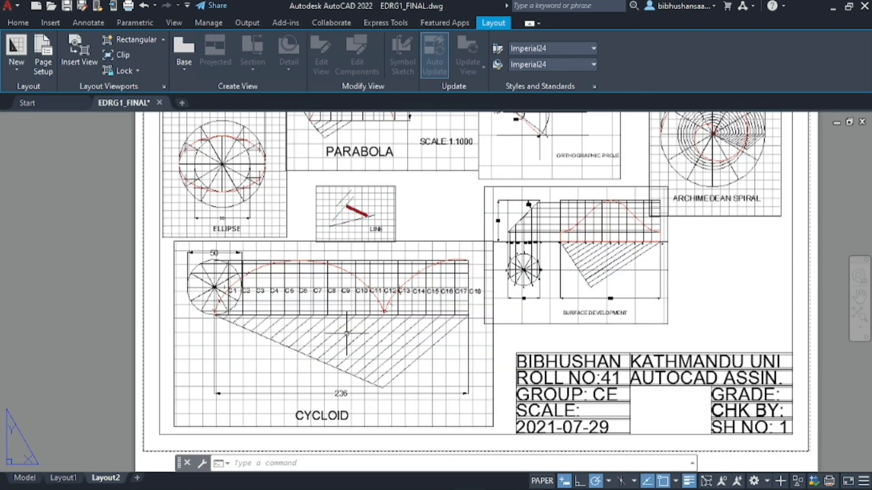
pyautogui.scroll(-1, 346, 334)
pyautogui.scroll(1, 401, 316)
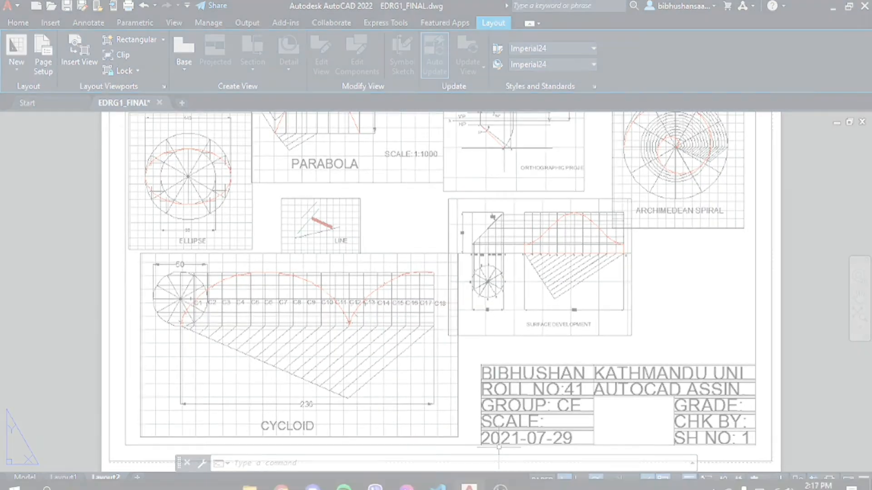